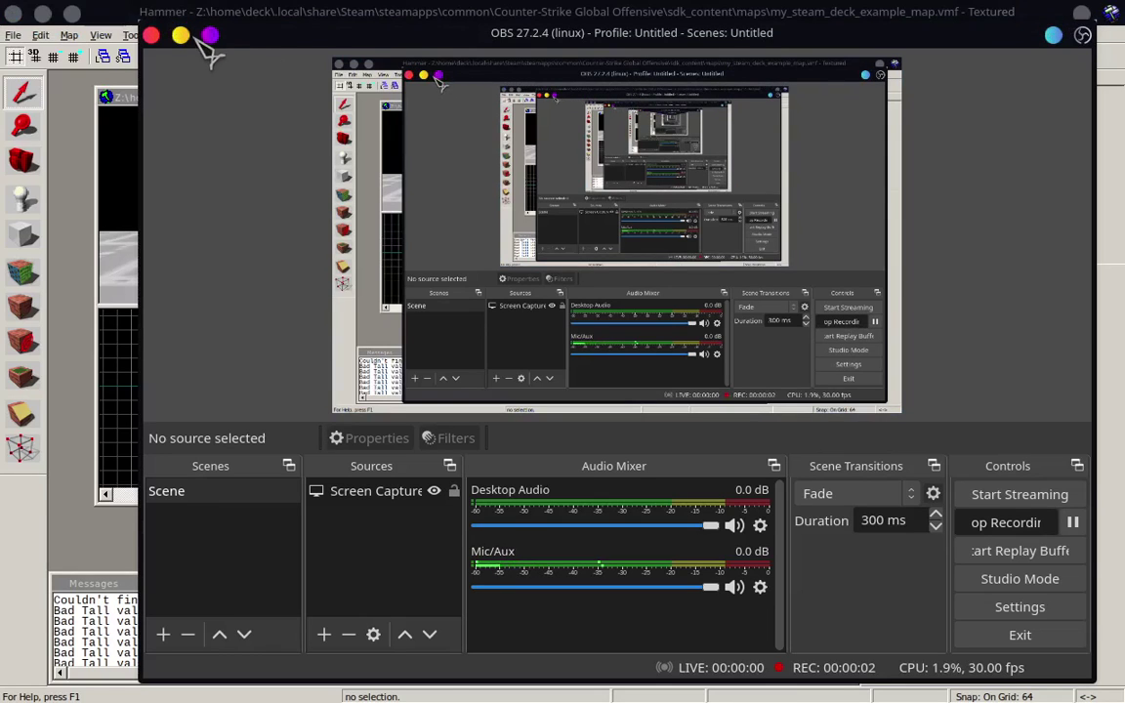
Minimize OBS to bring up the example map in Hammer, ending with the Selection tool active.
click(204, 41)
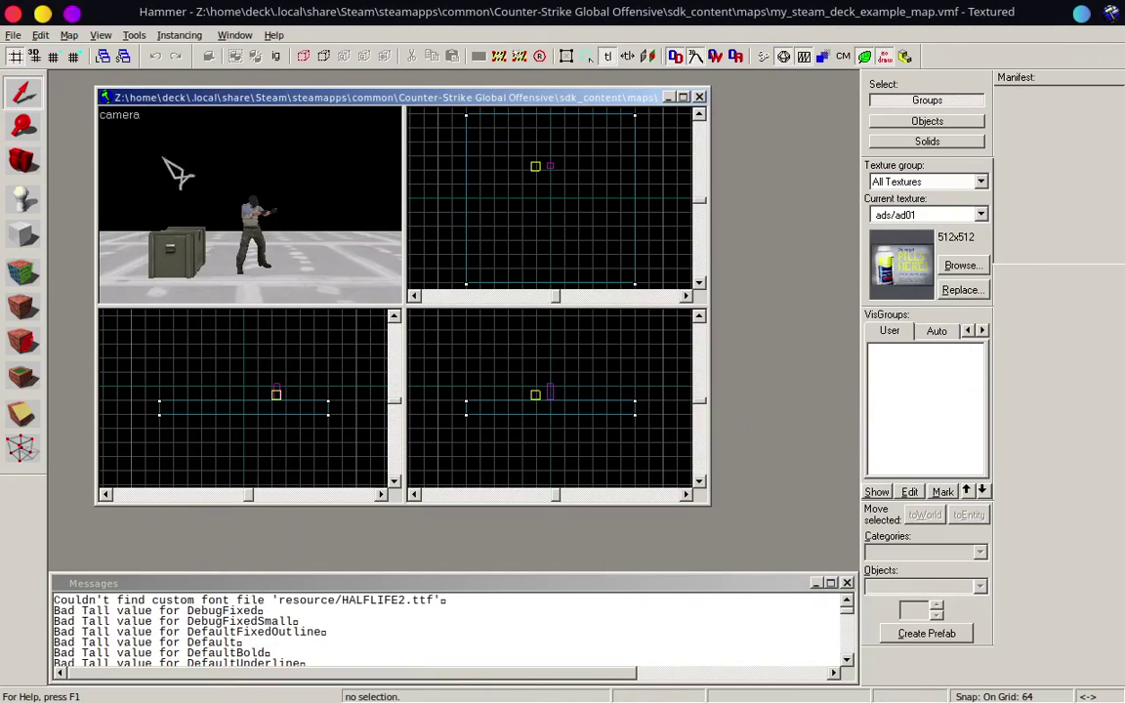
click(24, 199)
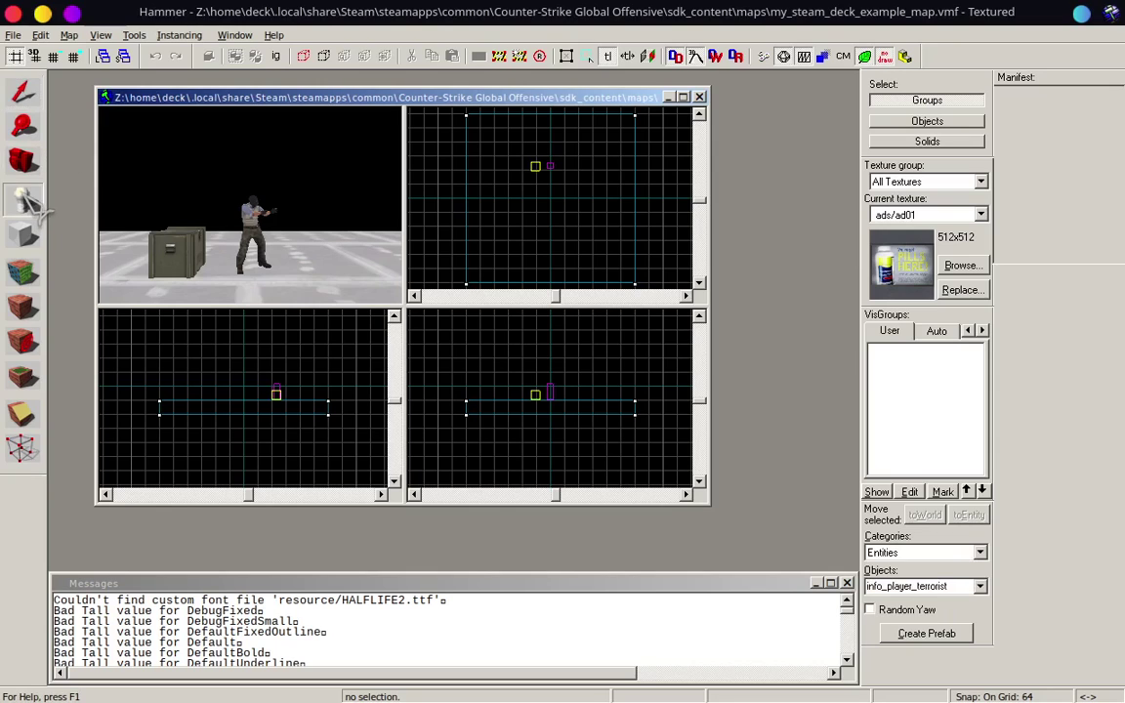
click(24, 91)
Open Info Center to view the system's software and hardware information, and close it again.
click(22, 16)
mouse_move(175, 493)
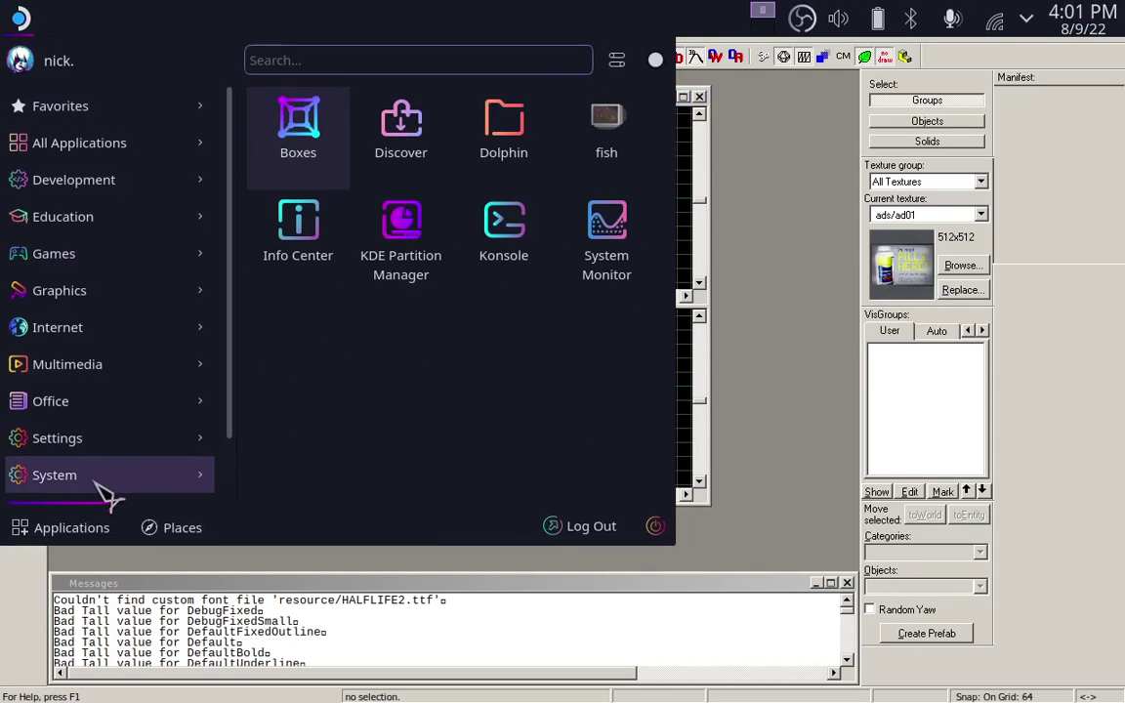
click(290, 234)
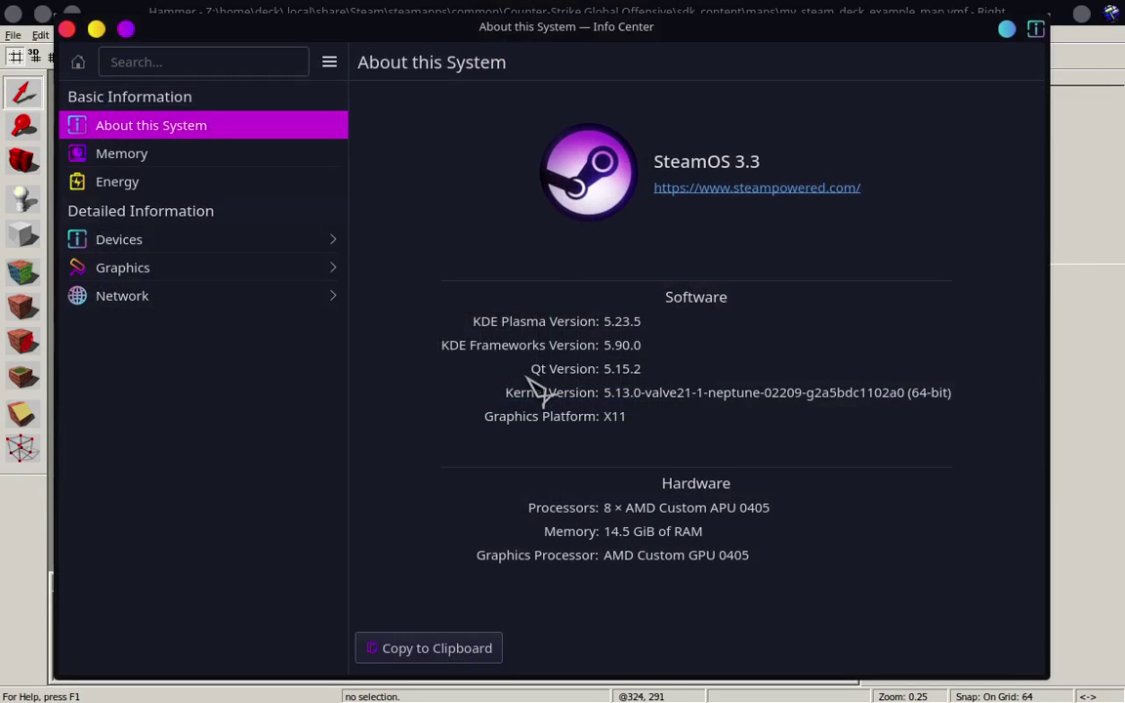
click(67, 29)
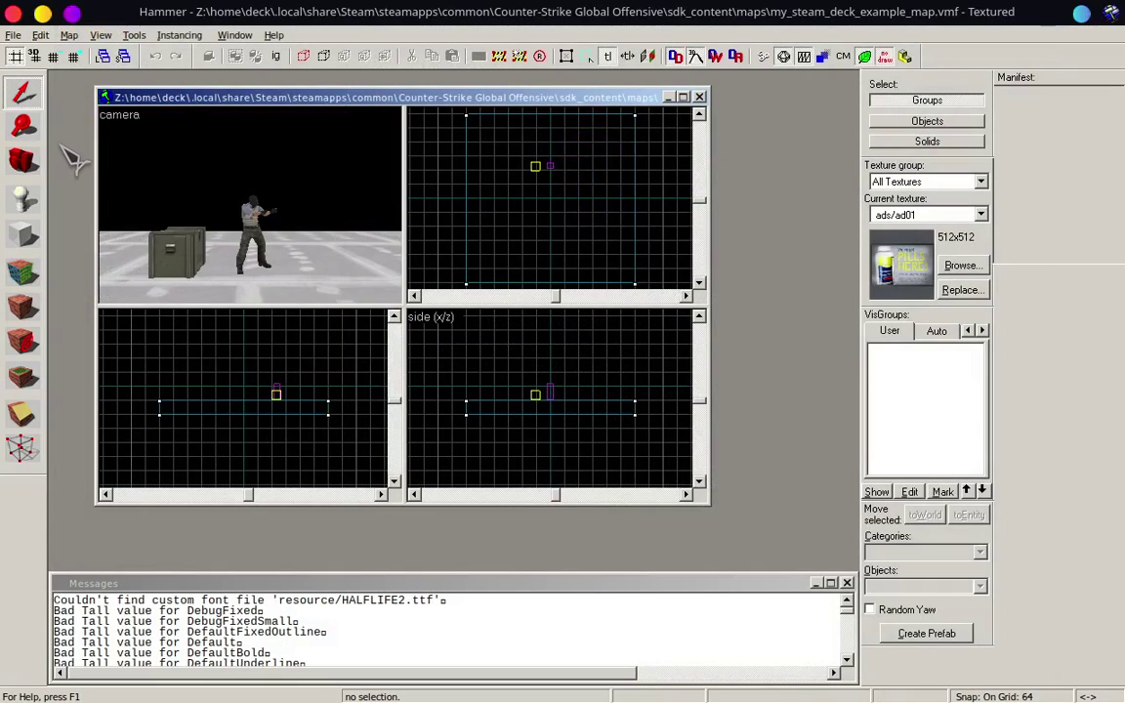
Exit Hammer along with its open map and close the Counter-Strike: Global Offensive SDK launcher.
click(14, 35)
click(64, 303)
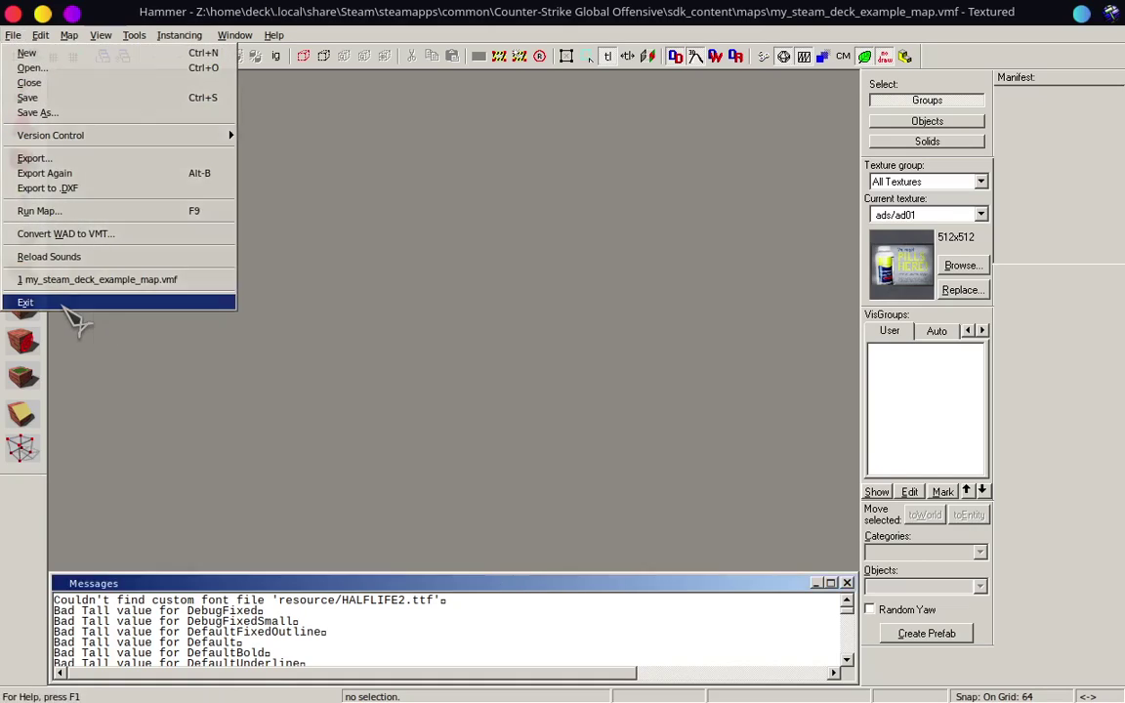
click(65, 306)
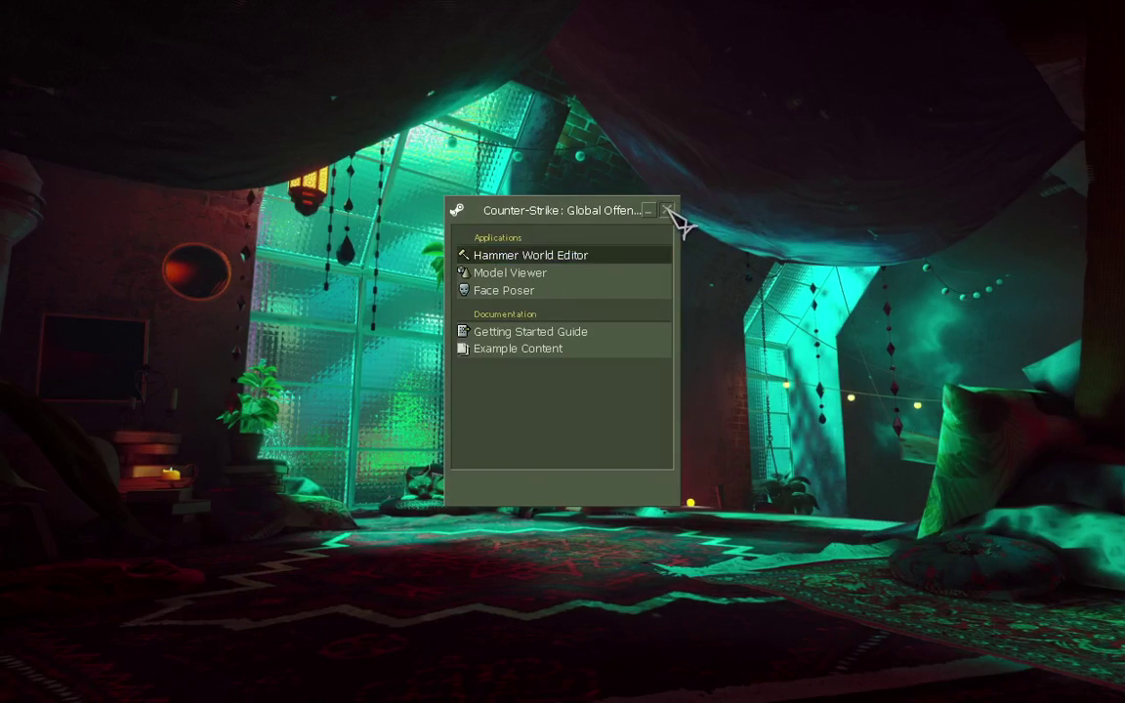
click(668, 210)
Bring up the Hammer Editor install guide and check the system tray for a running Steam.
click(797, 679)
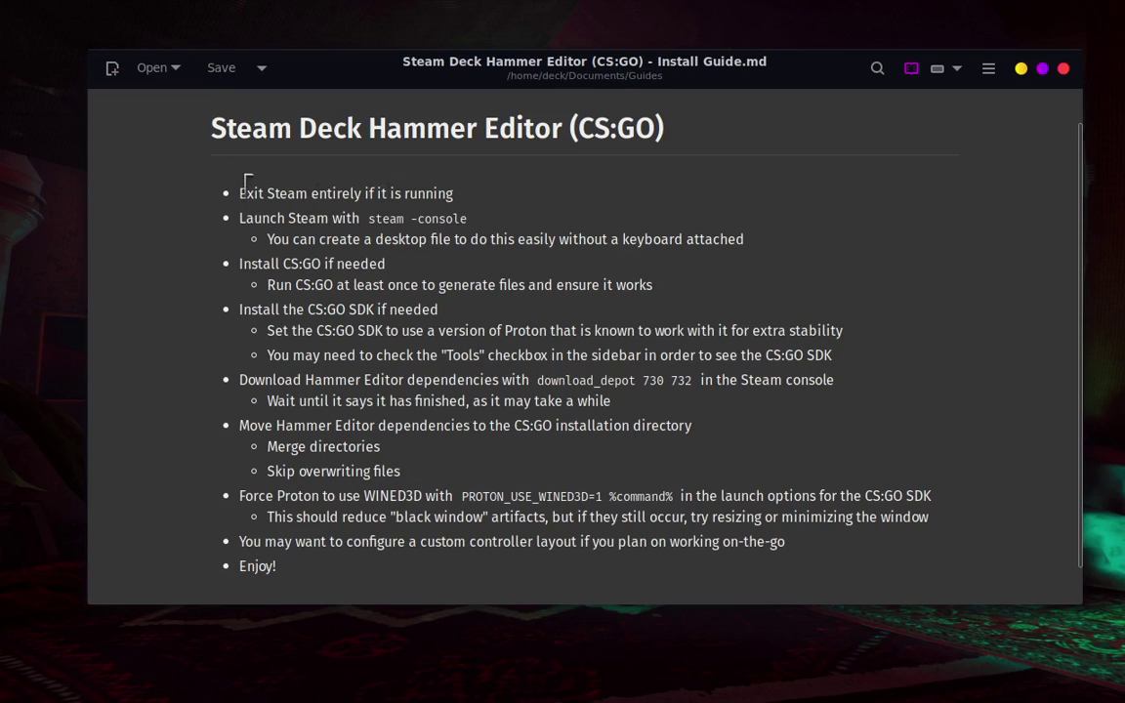
mouse_move(1110, 21)
click(1026, 20)
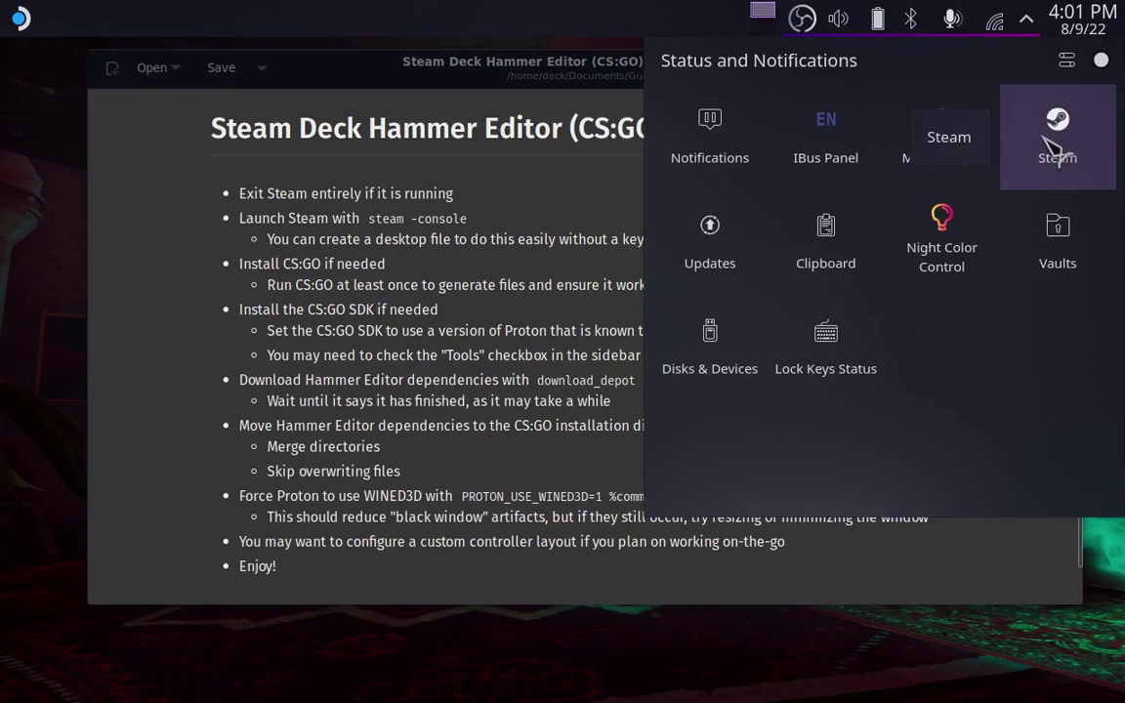
click(1026, 19)
Show the Steam library window, close it, and check the system tray for Steam again.
mouse_move(503, 689)
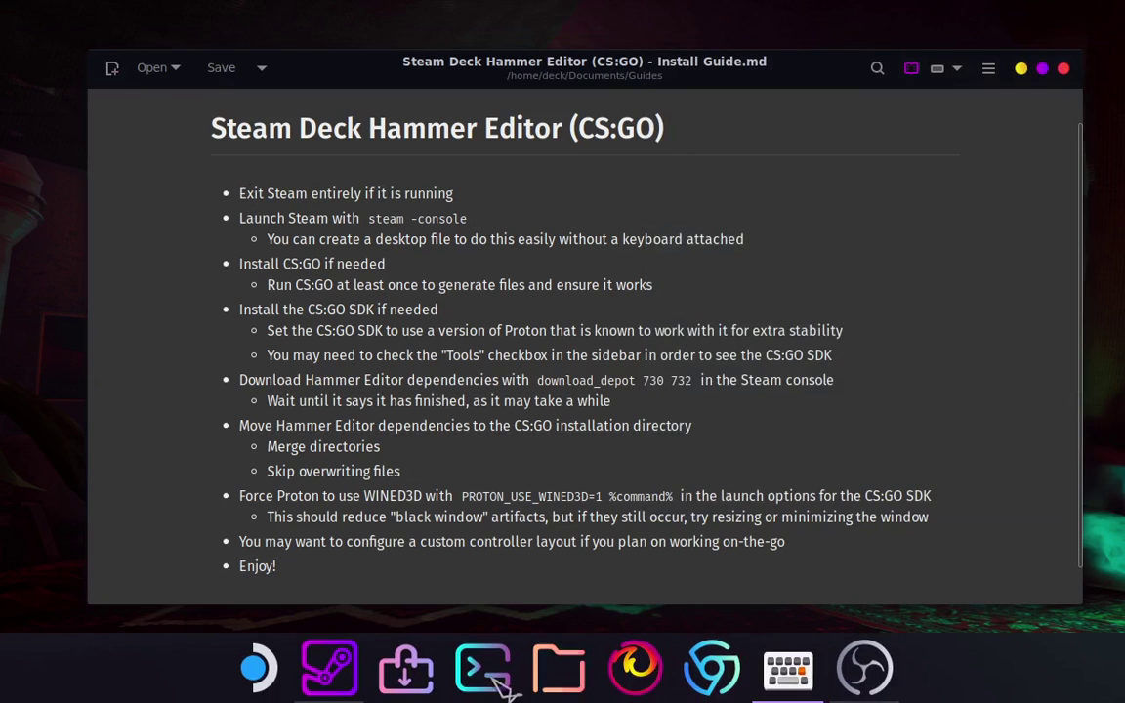
click(329, 668)
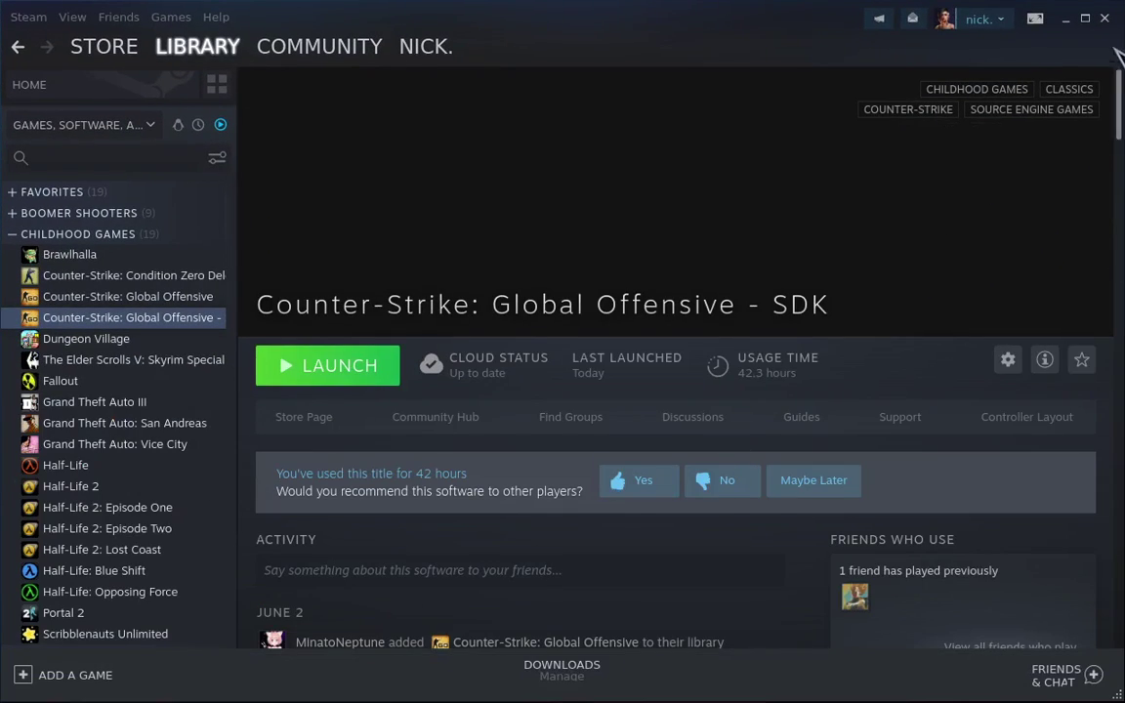
click(1105, 17)
click(1028, 22)
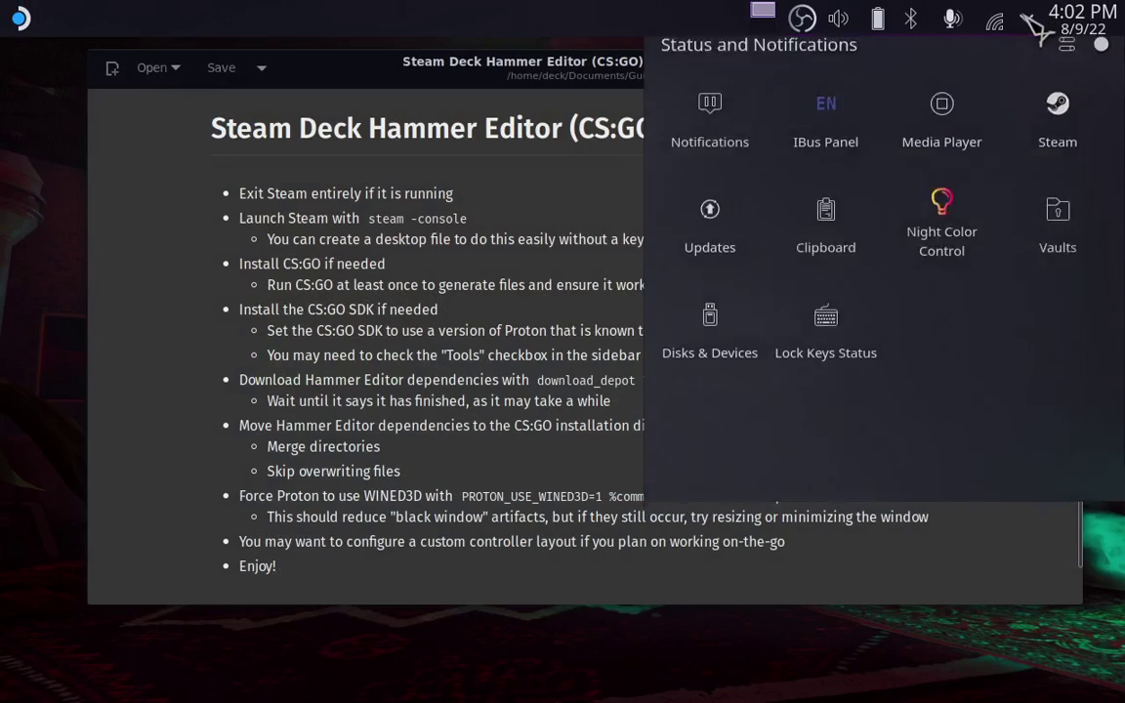
click(1027, 20)
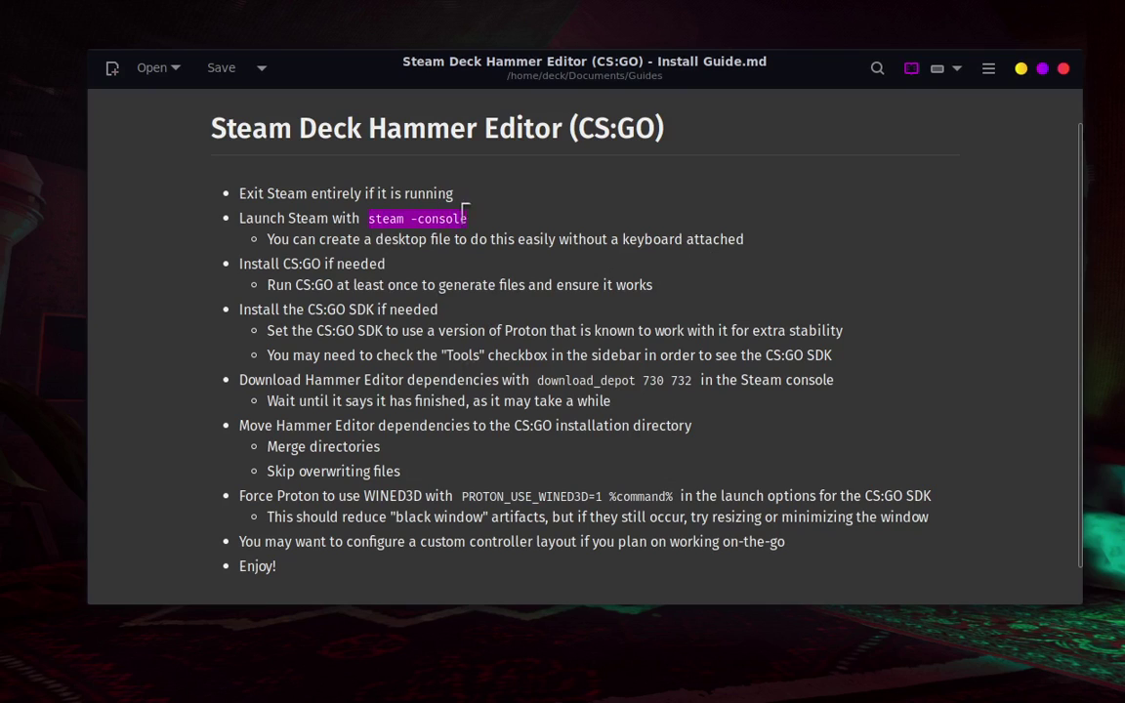
Highlight the steam -console command in the install guide and open the Dolphin file manager.
click(415, 218)
click(22, 17)
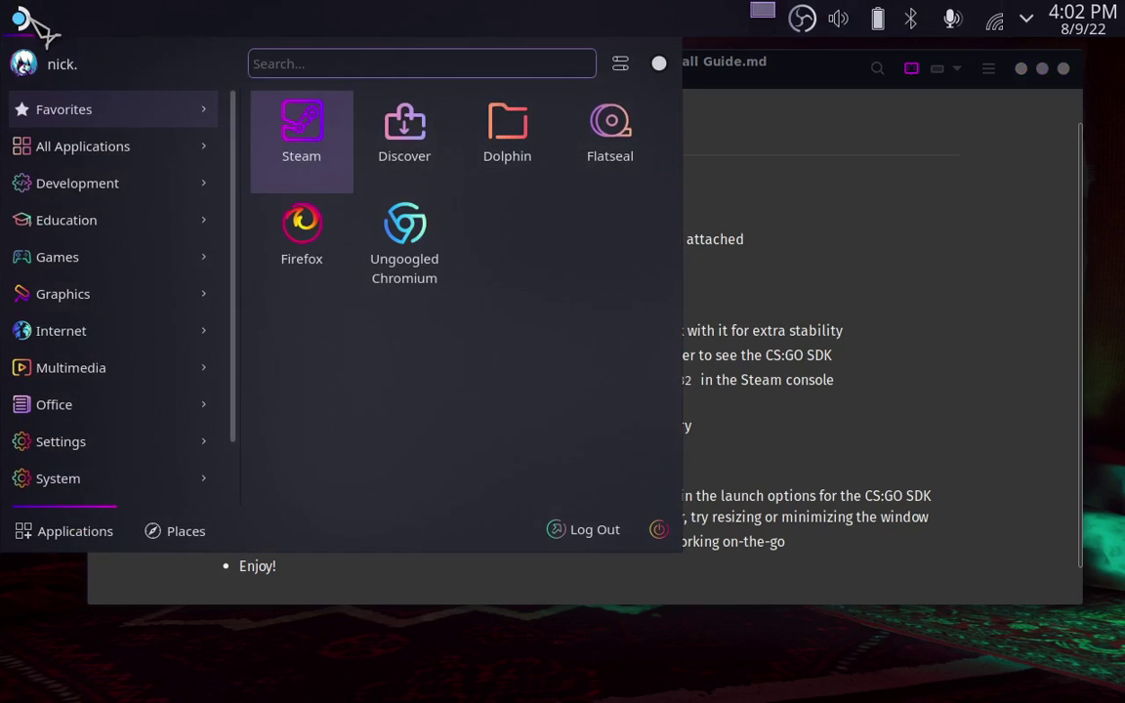
click(498, 133)
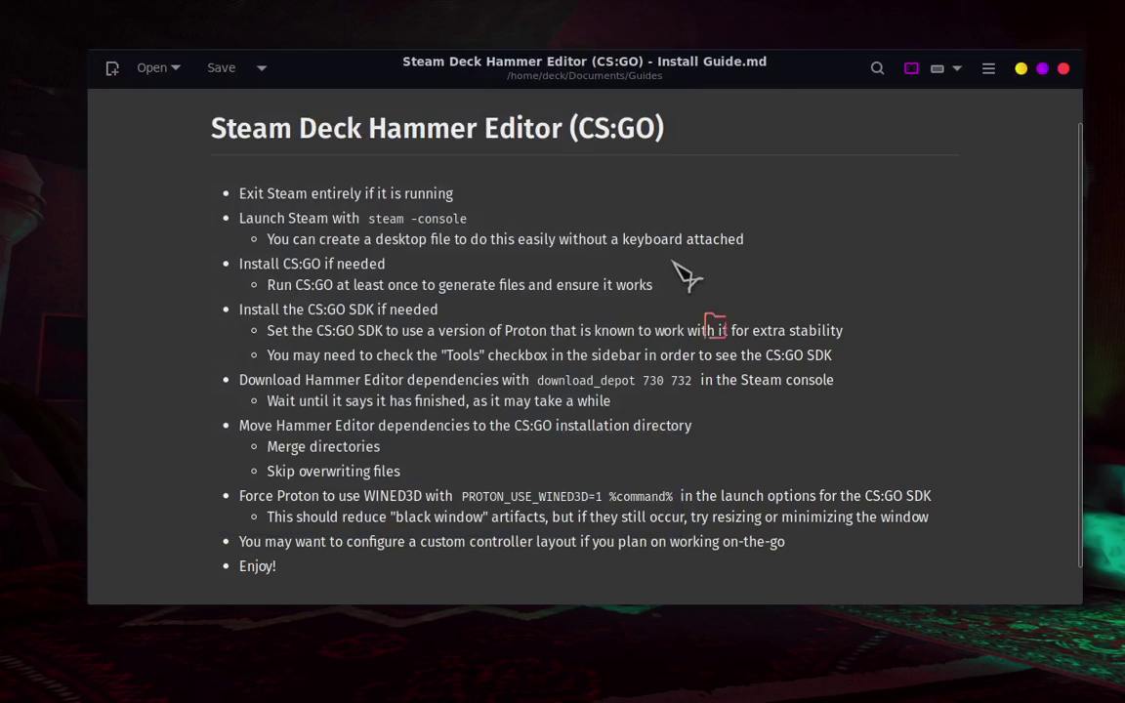
drag(509, 88, 654, 123)
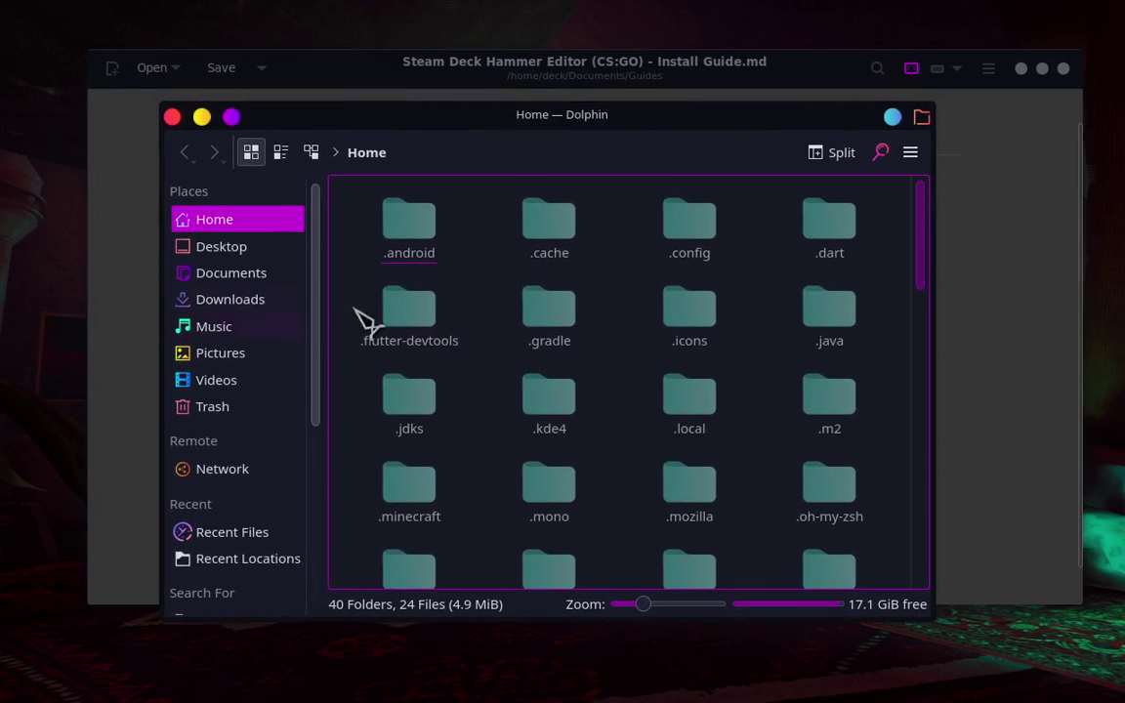
Turn the display of hidden files off and back on in the home folder.
click(911, 154)
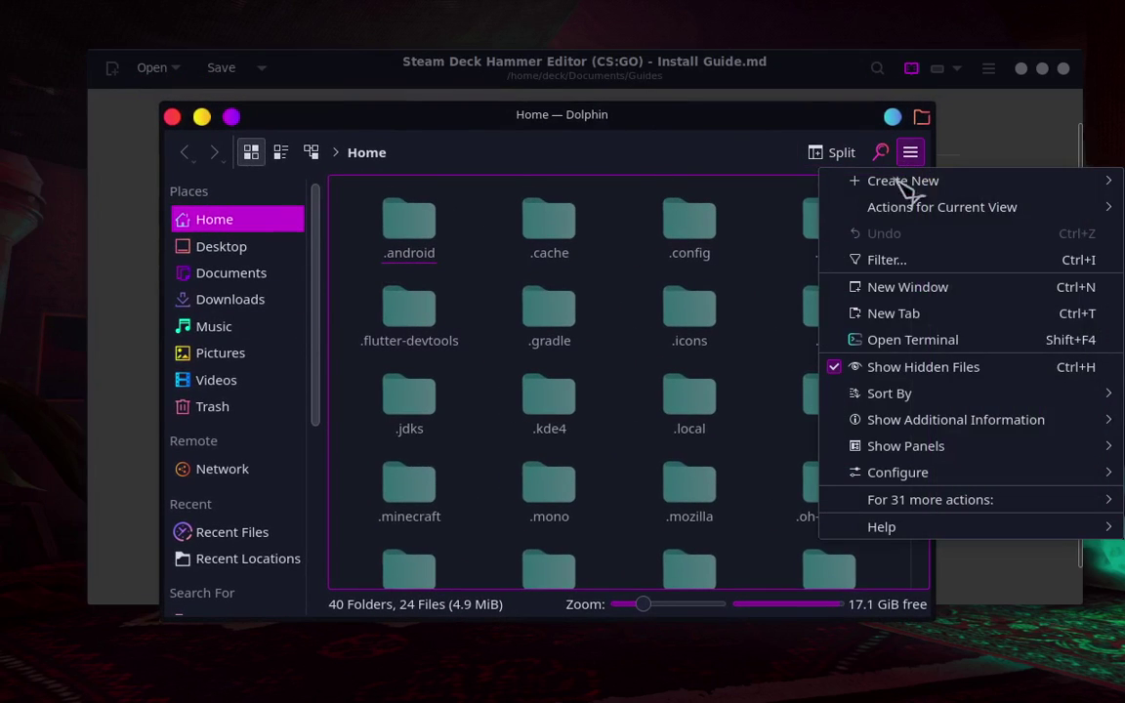
click(908, 367)
click(912, 156)
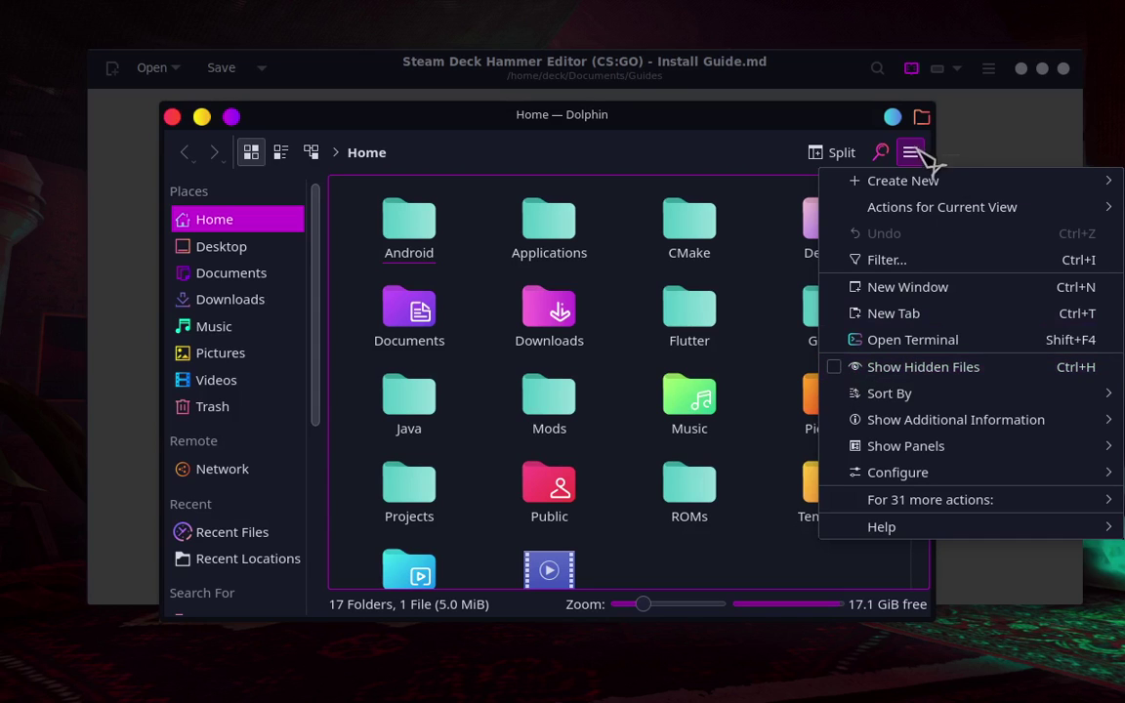
click(891, 369)
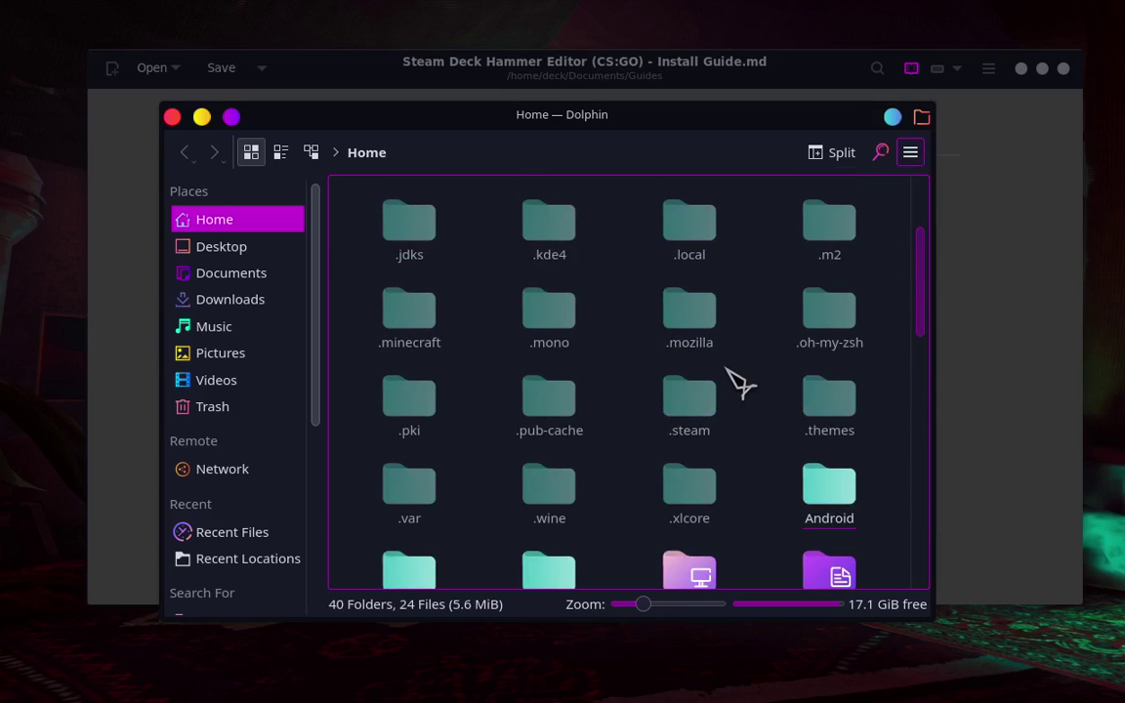
Navigate from the home folder to .local/share/applications.
scroll(740, 383, up, 2)
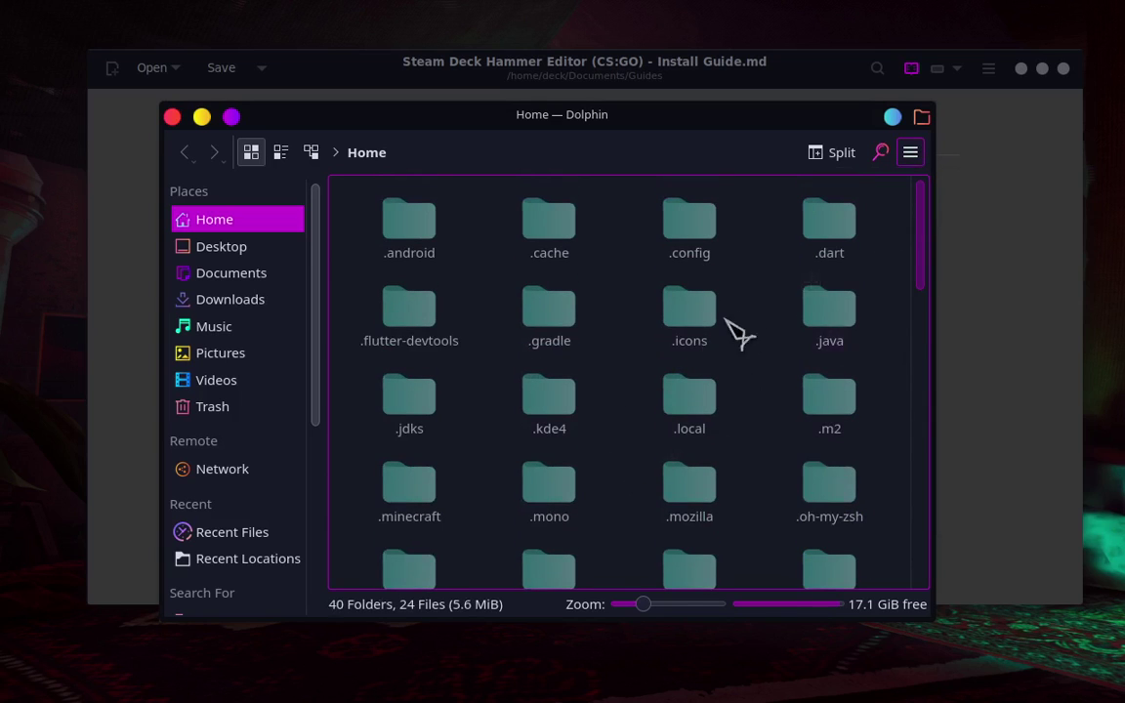
click(683, 396)
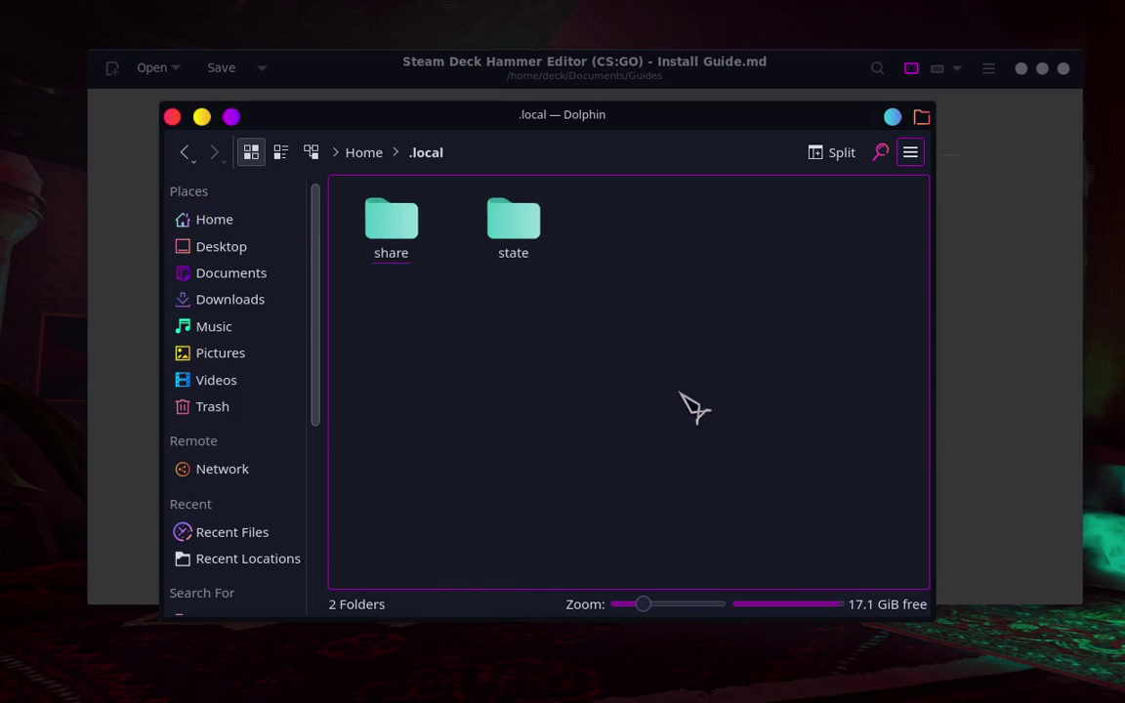
click(405, 234)
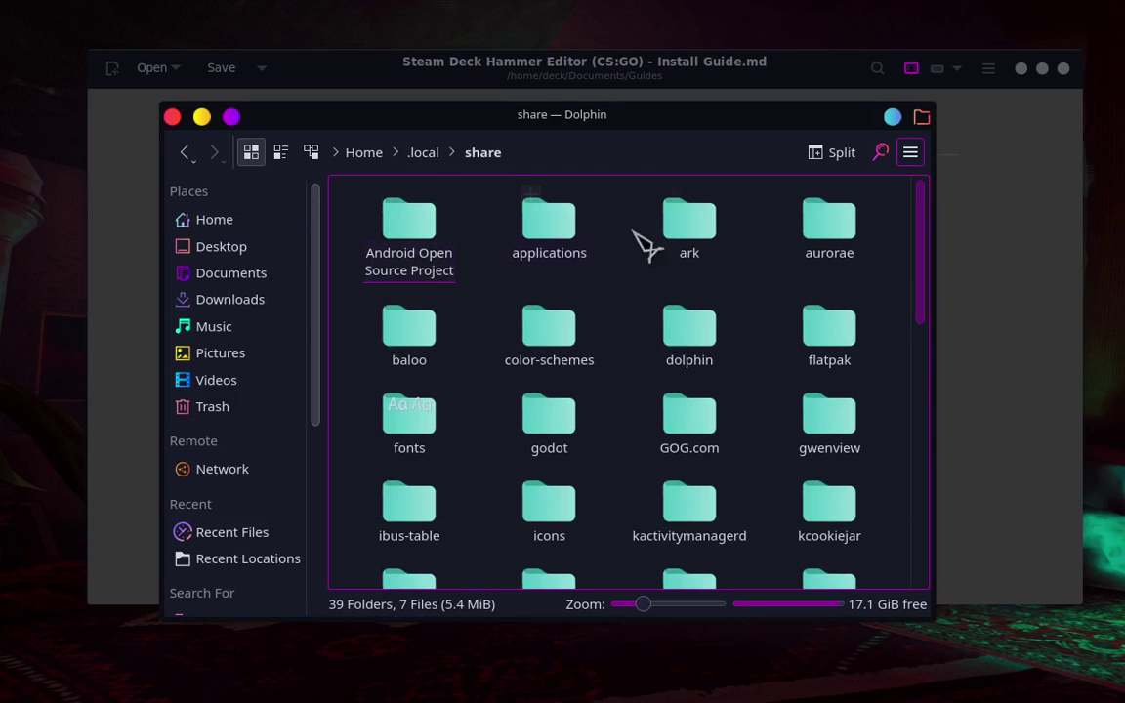
click(549, 230)
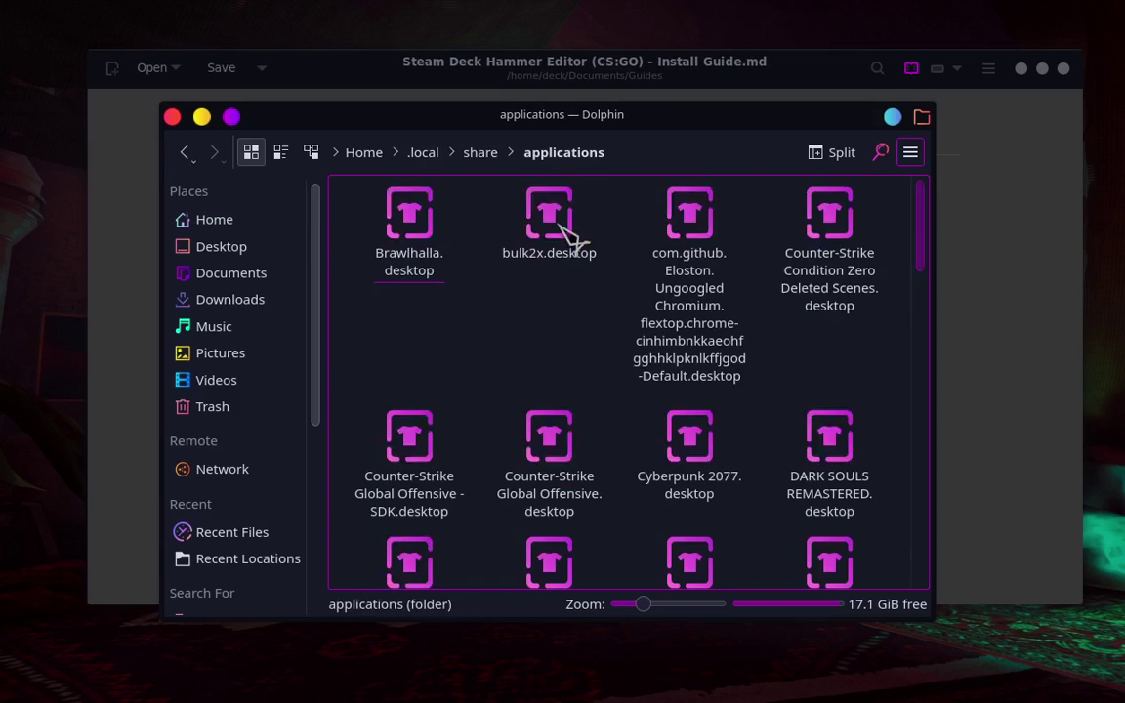
Start a new link to an application inside the applications folder.
right_click(618, 339)
mouse_move(654, 353)
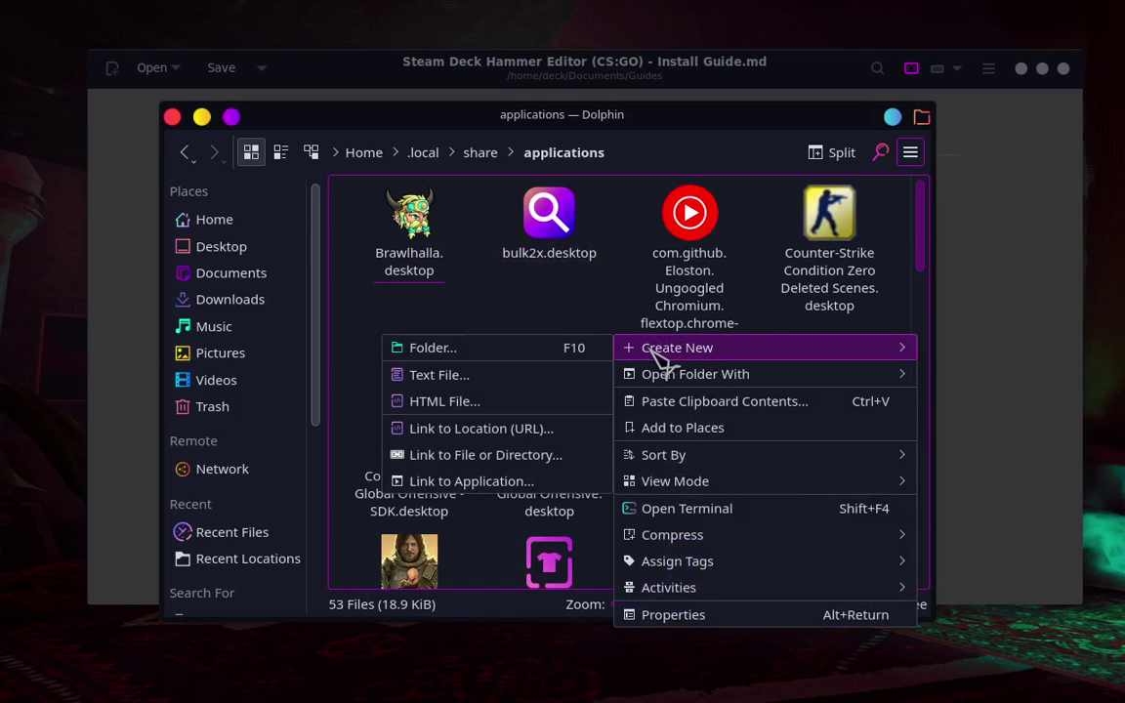
click(545, 481)
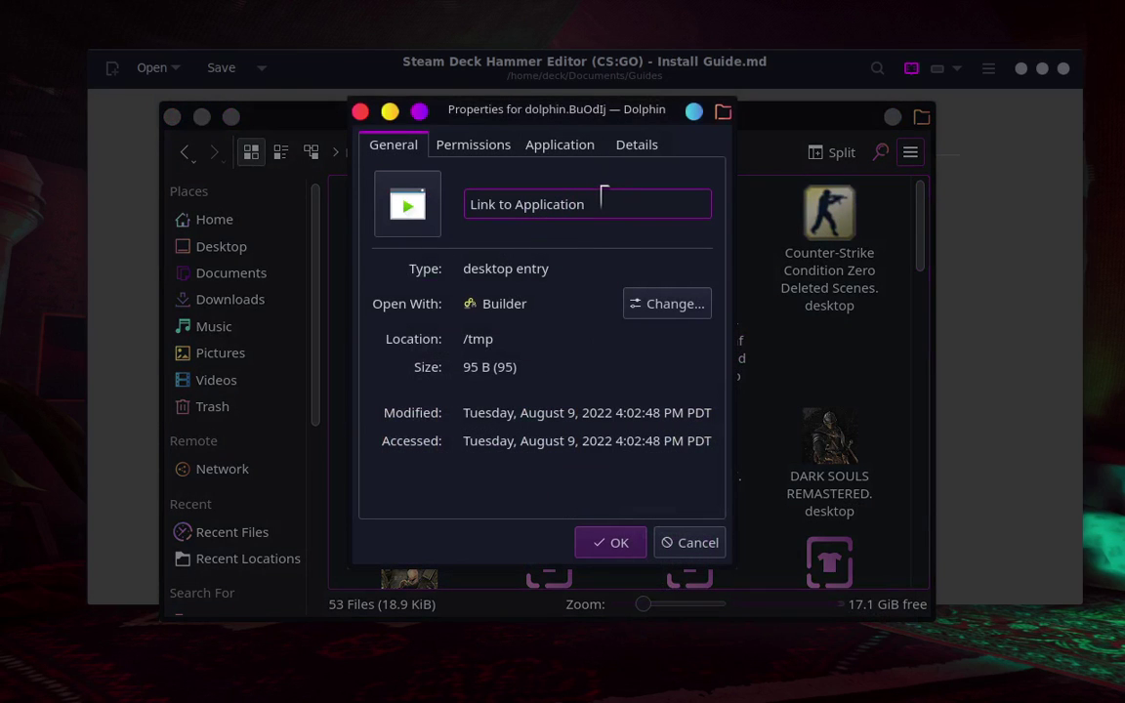
Examine the new link's file name and its application name, description and command fields.
drag(599, 201, 454, 190)
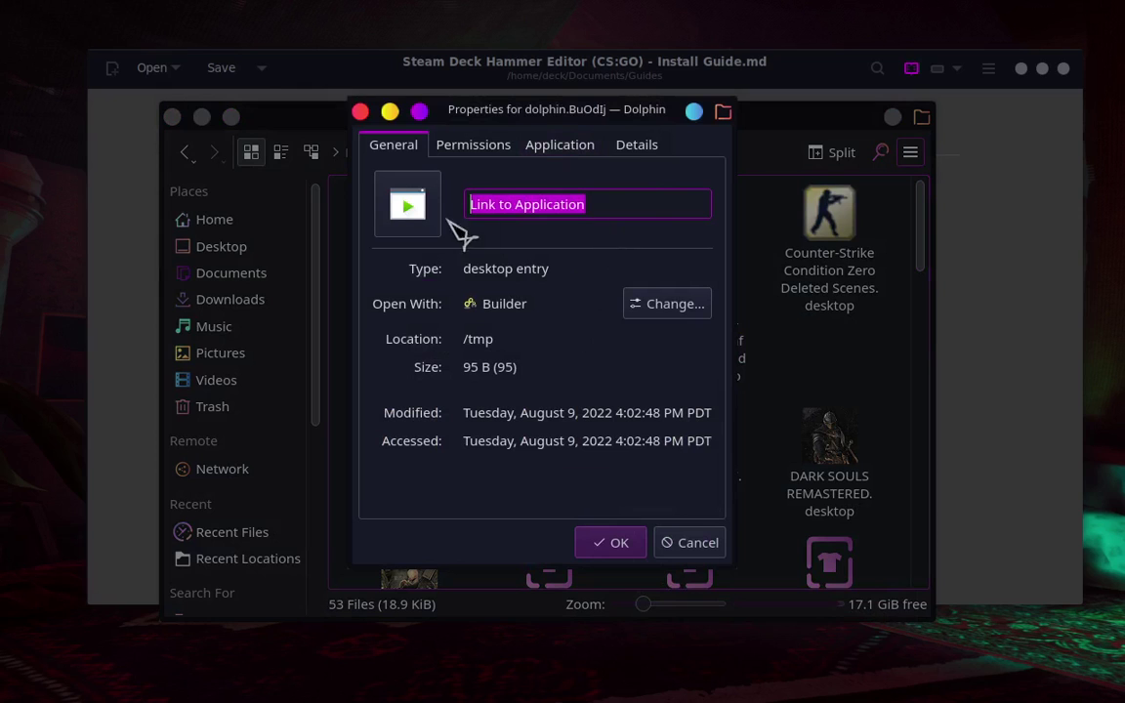
click(20, 17)
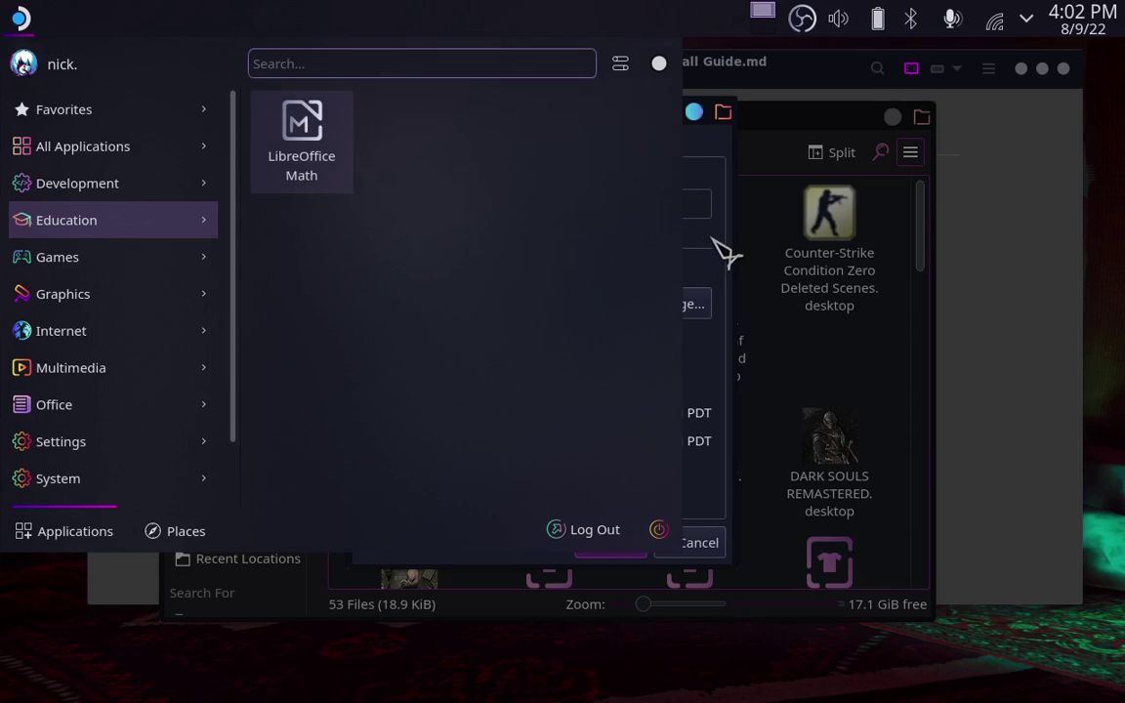
click(628, 208)
click(567, 148)
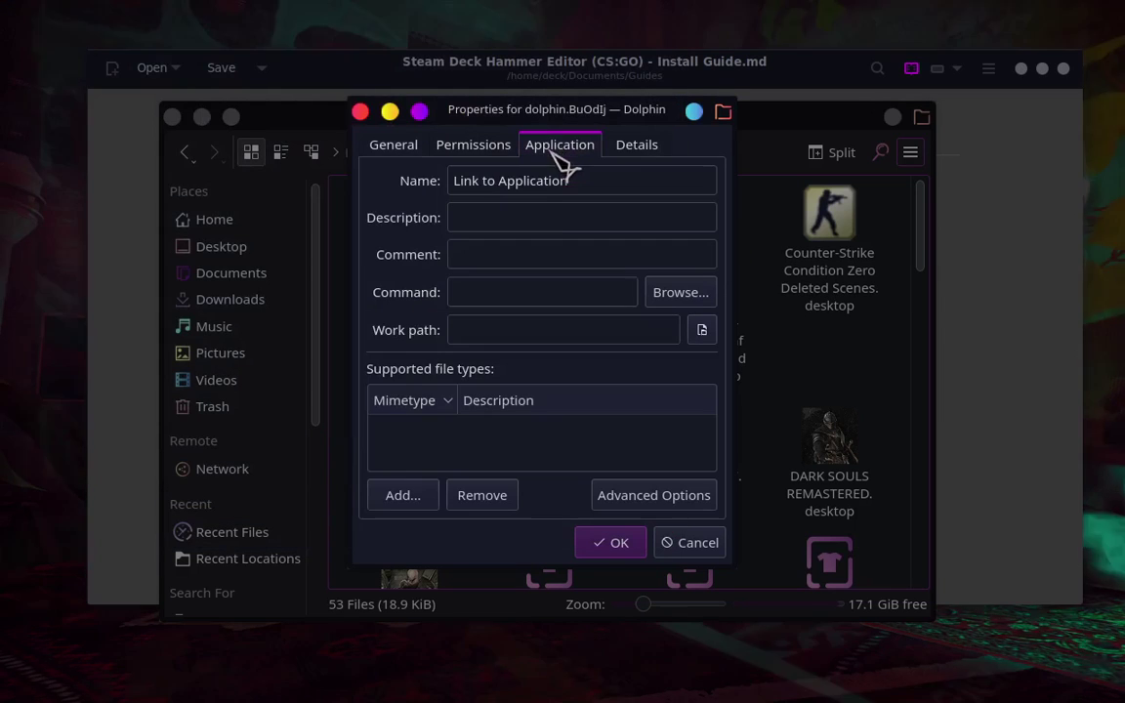
drag(590, 184, 427, 190)
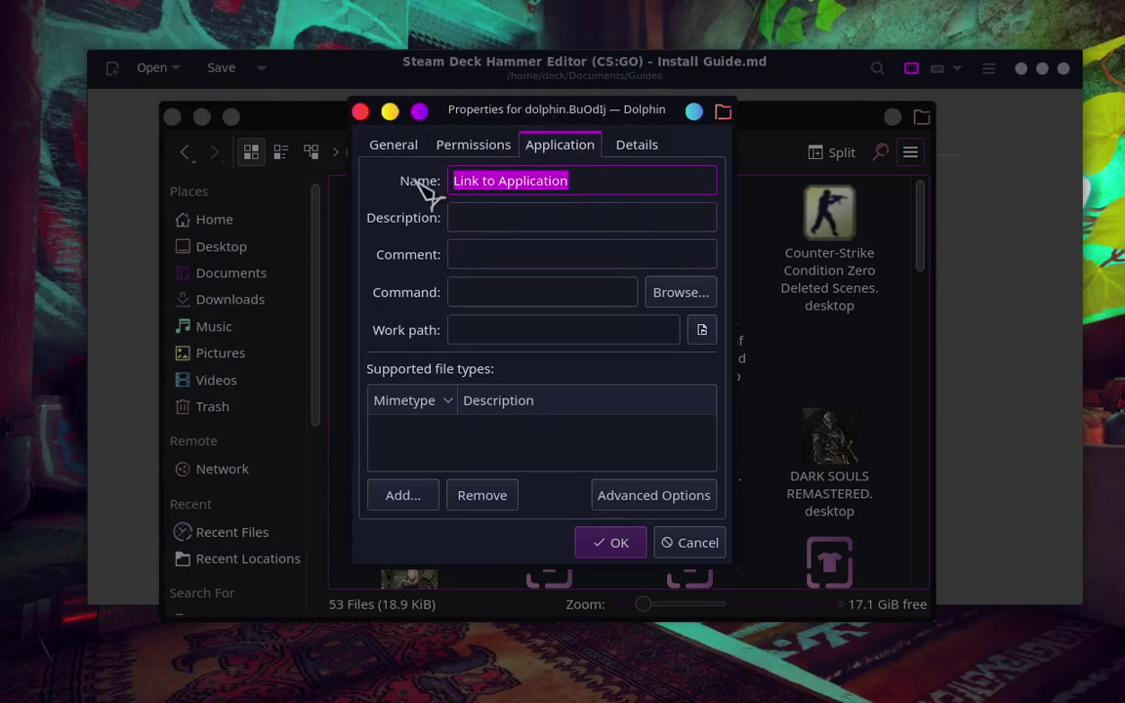
click(581, 175)
click(388, 146)
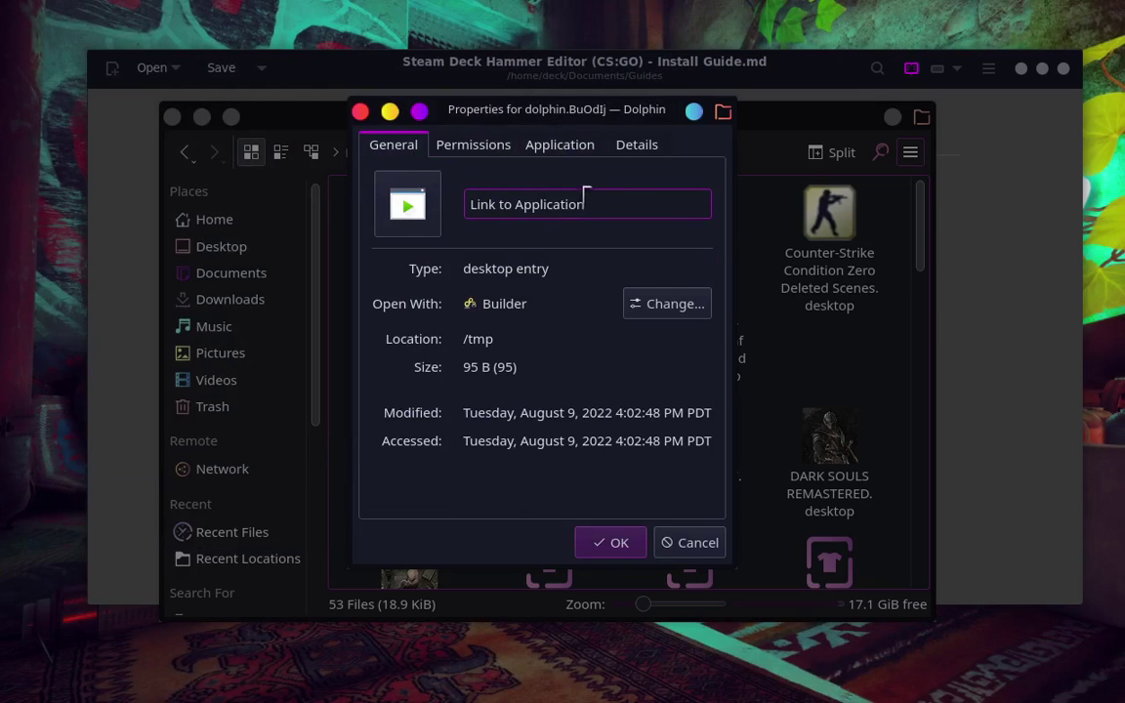
drag(584, 198, 468, 196)
click(587, 213)
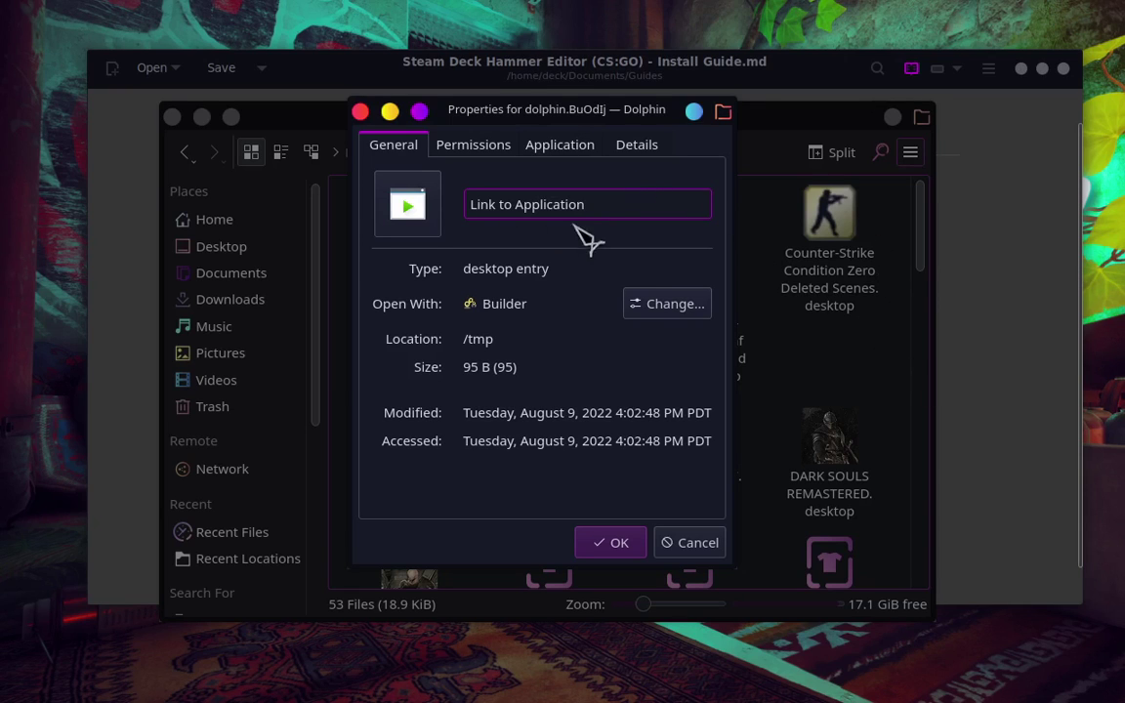
click(553, 149)
drag(608, 181, 430, 168)
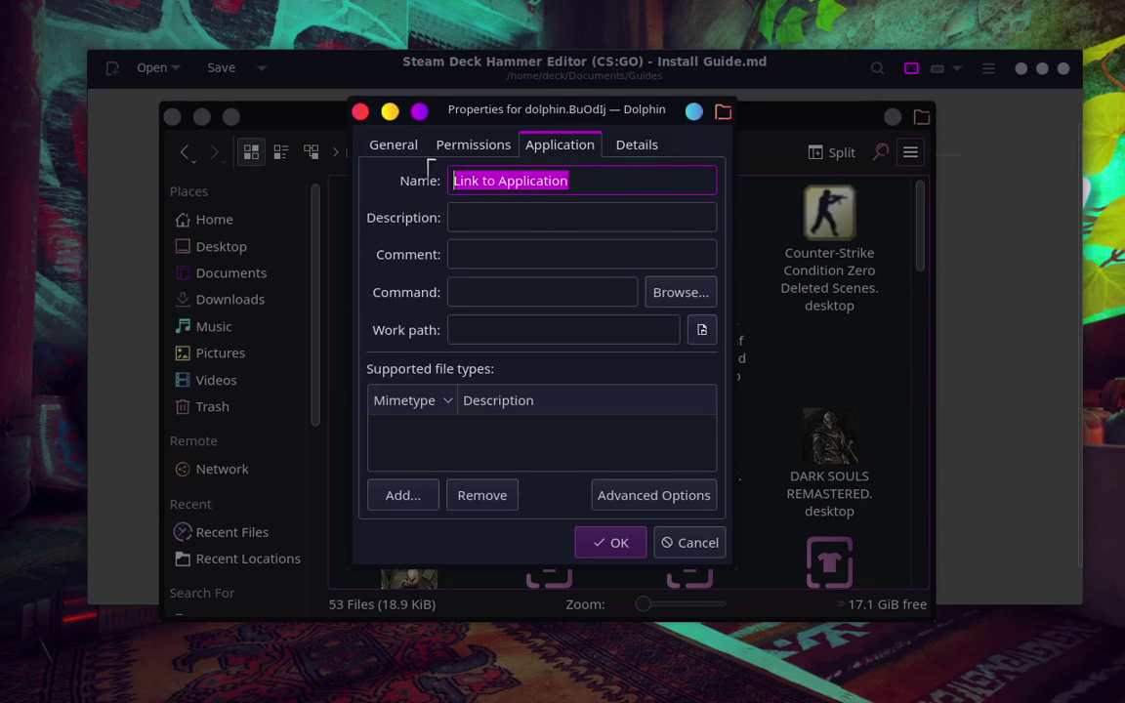
click(517, 219)
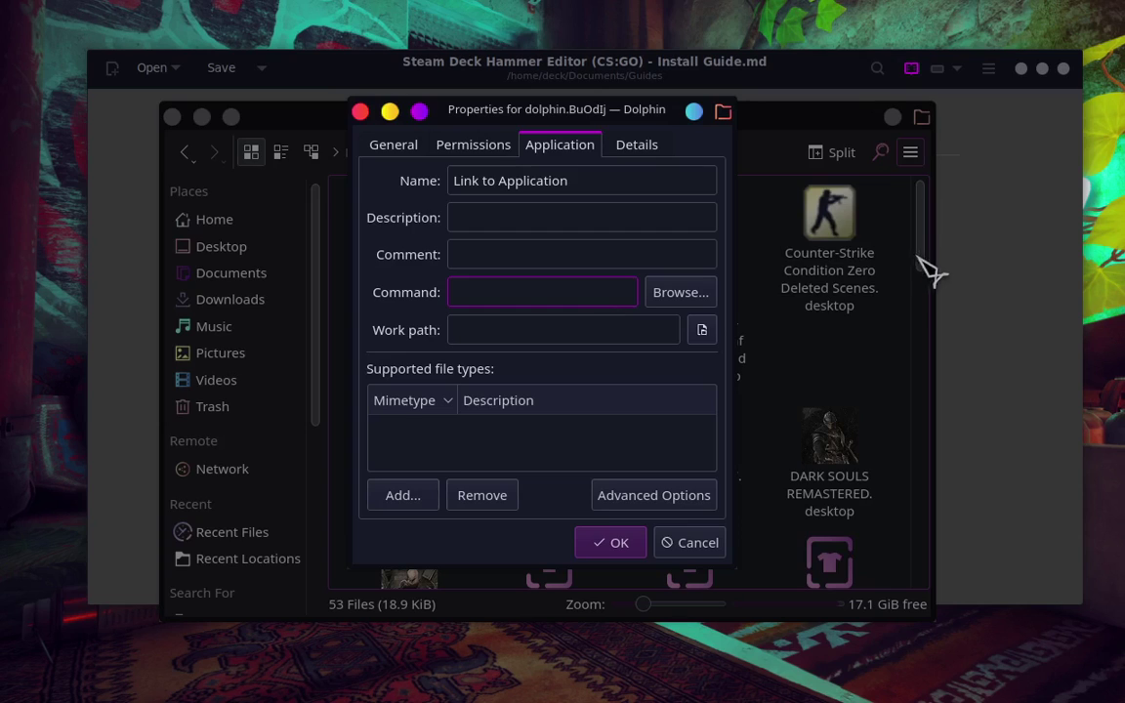
Copy steam -console from the install guide into the new link's Command field, and close the link's properties.
click(946, 274)
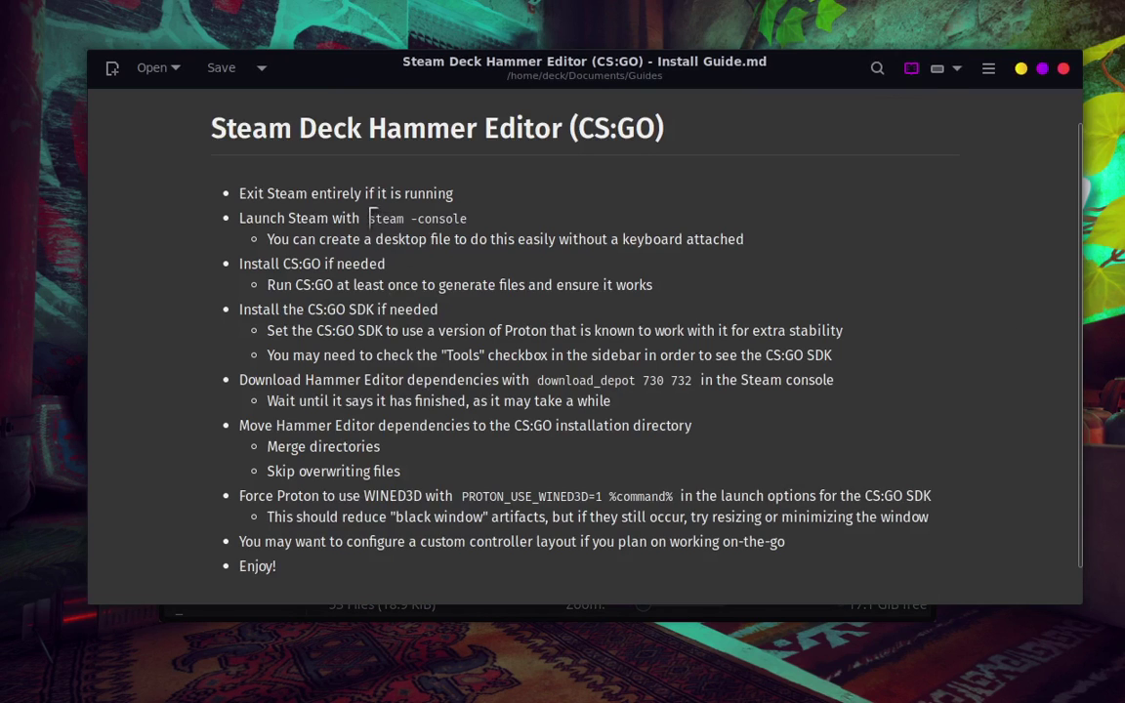
right_click(471, 217)
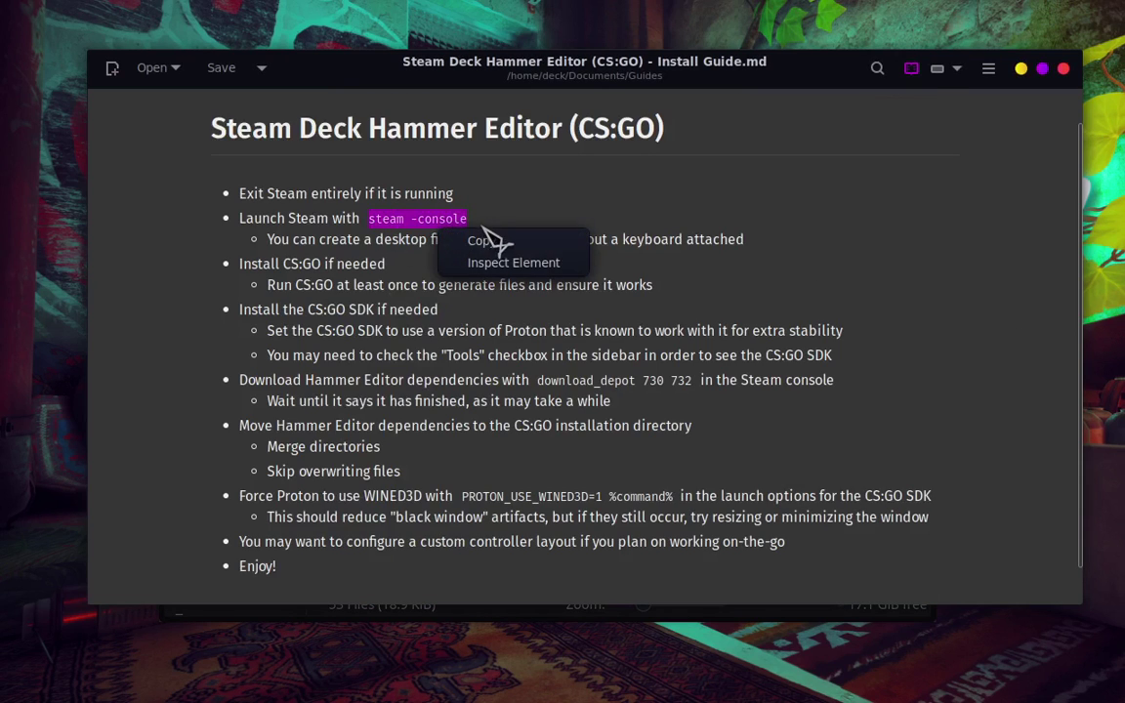
click(489, 239)
mouse_move(821, 689)
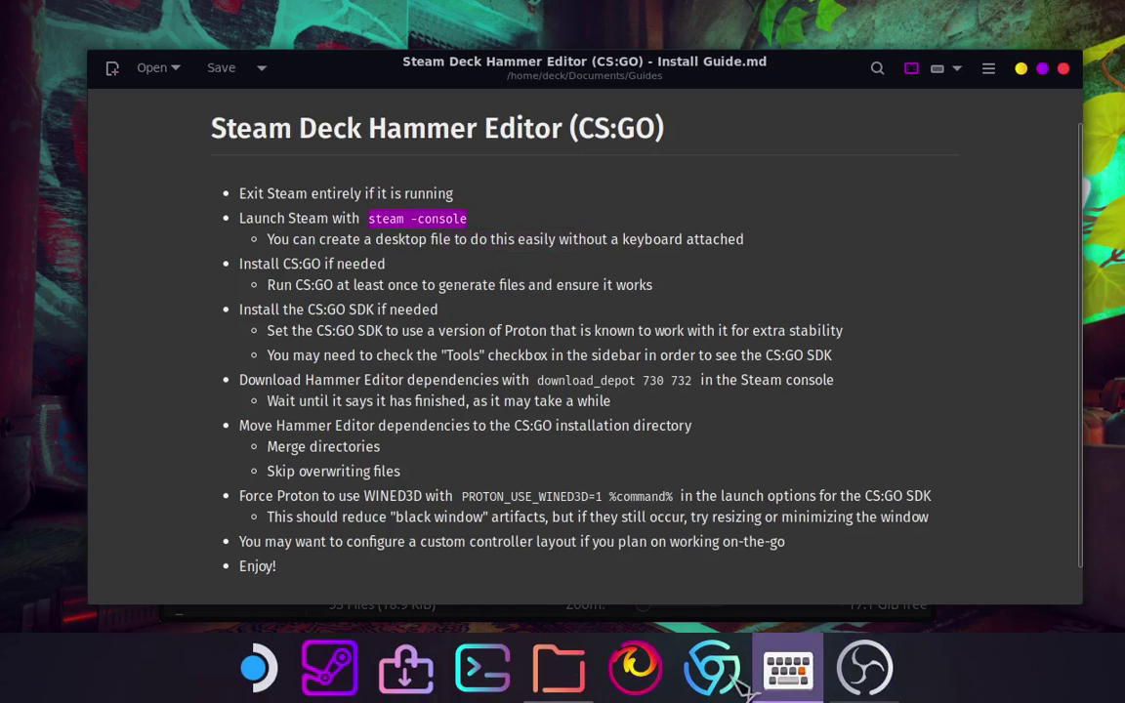
click(550, 657)
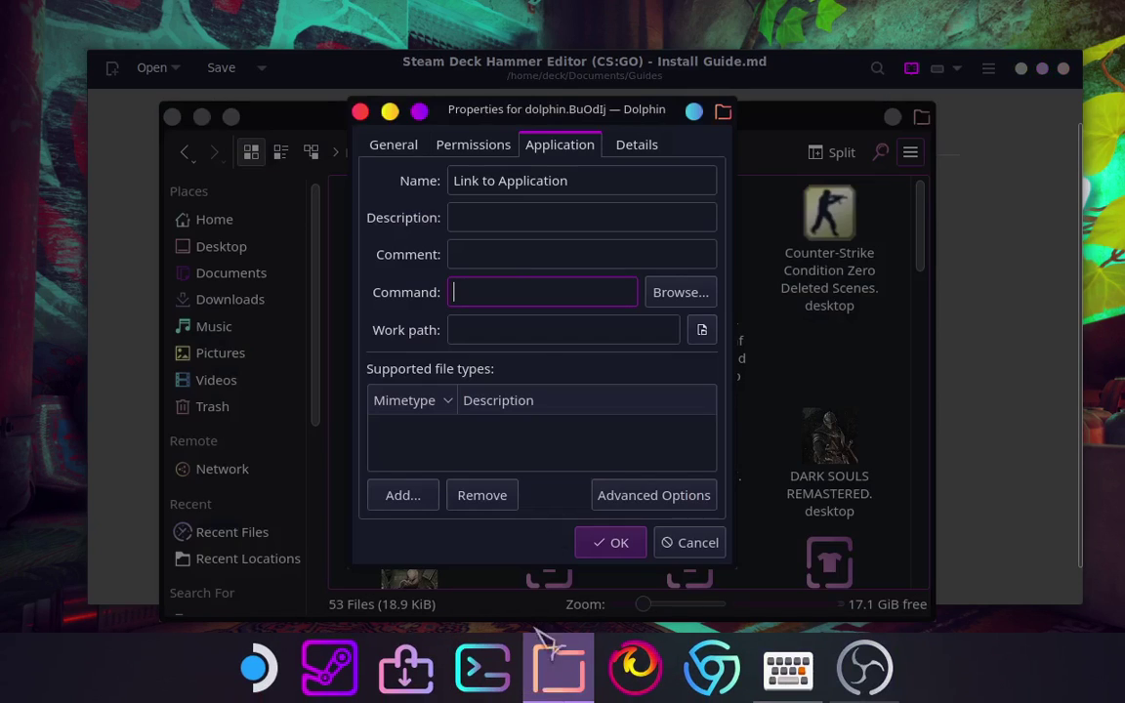
right_click(504, 294)
click(583, 415)
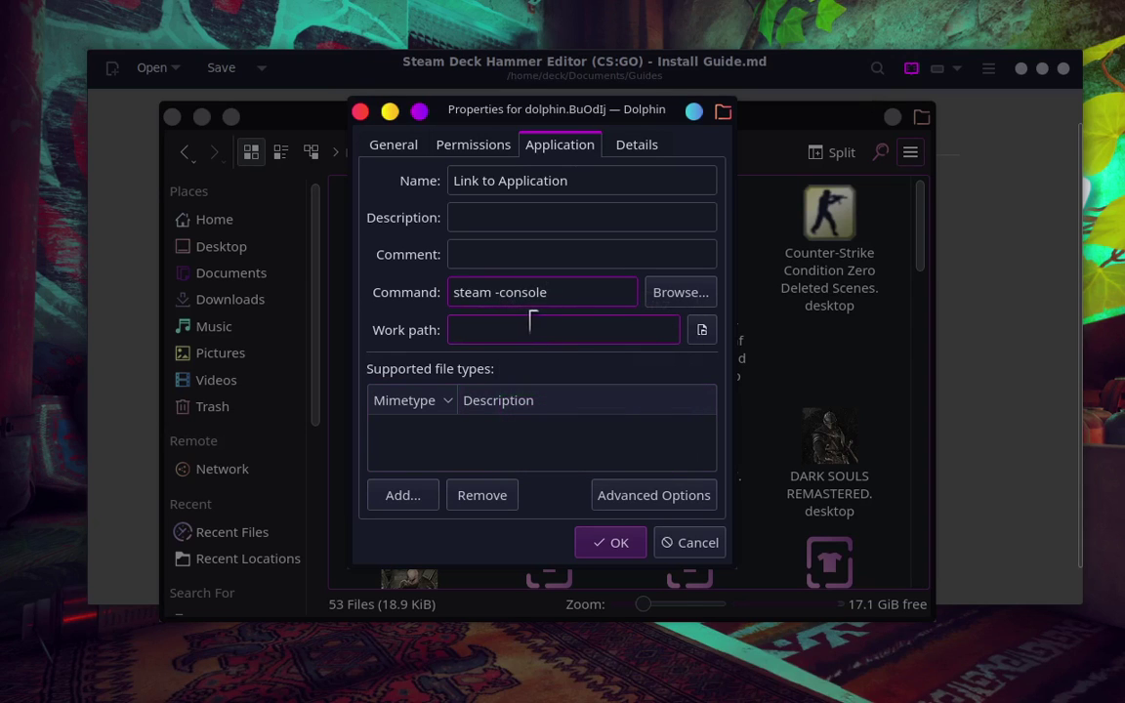
double_click(479, 293)
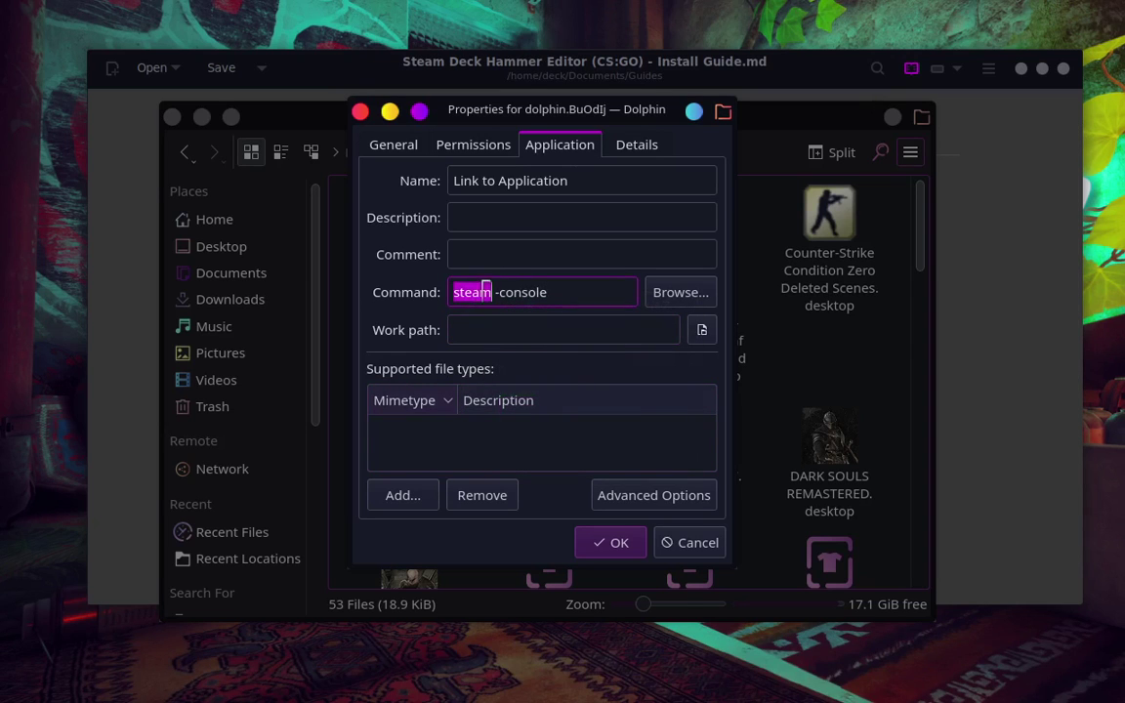
click(580, 301)
key(Return)
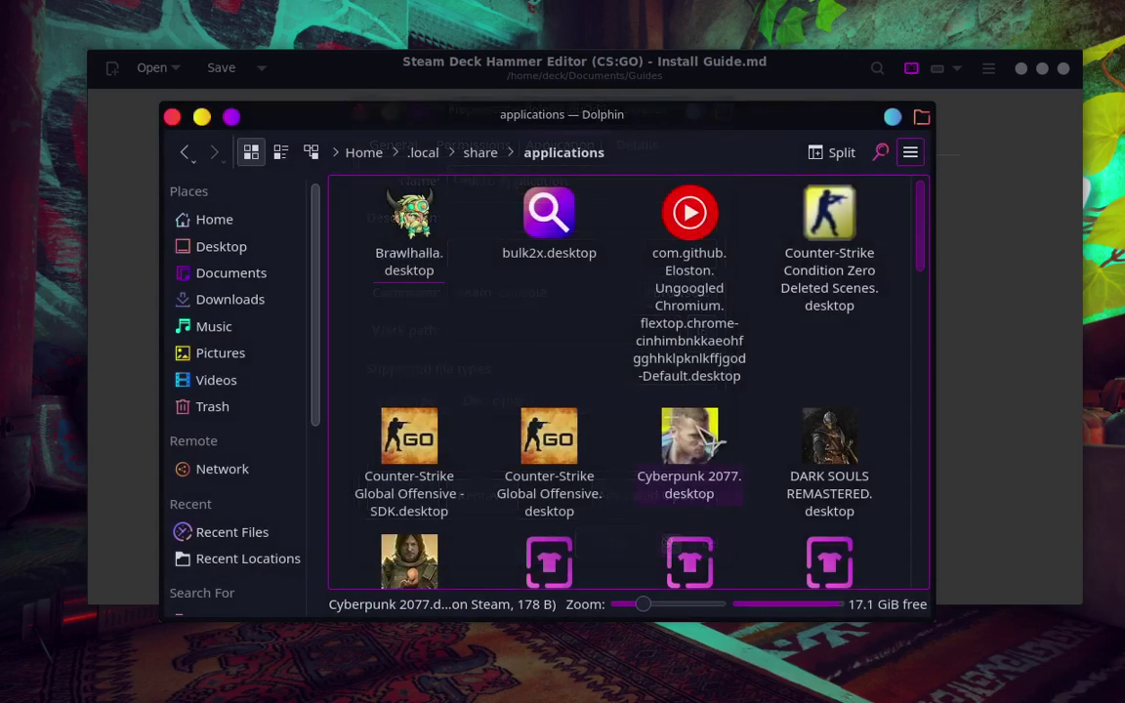
Examine the general and application properties of the existing Steam (Console).desktop file, including its name and command.
scroll(708, 432, down, 5)
scroll(713, 440, down, 5)
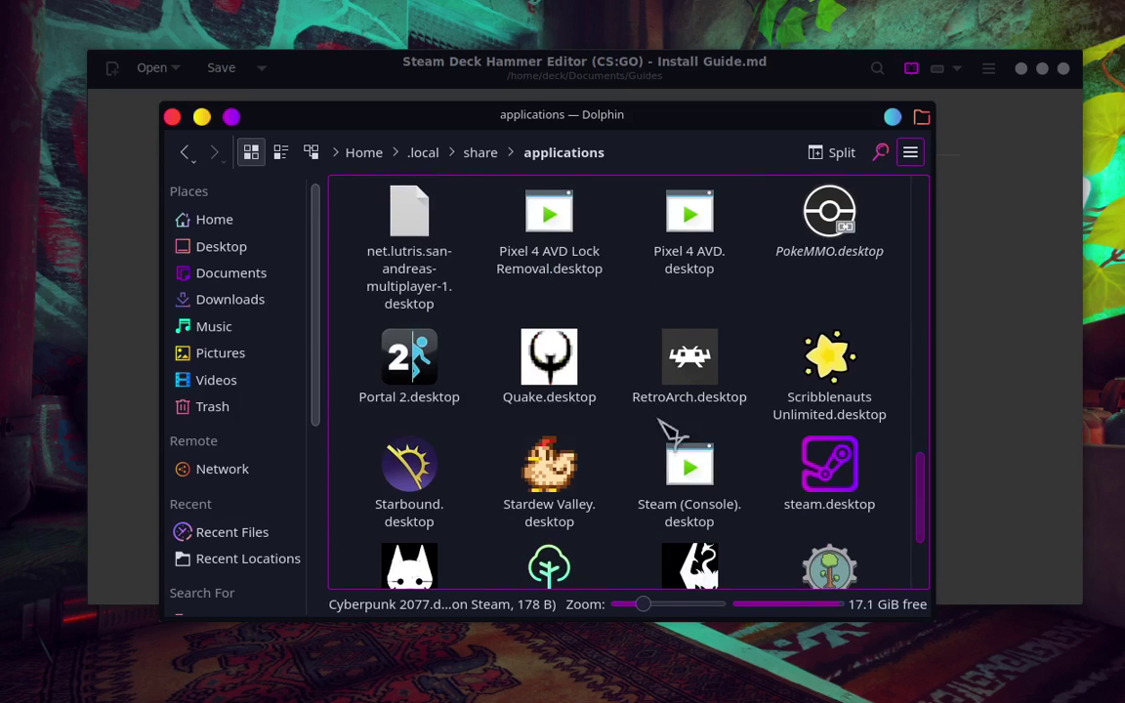
scroll(673, 427, down, 3)
right_click(697, 293)
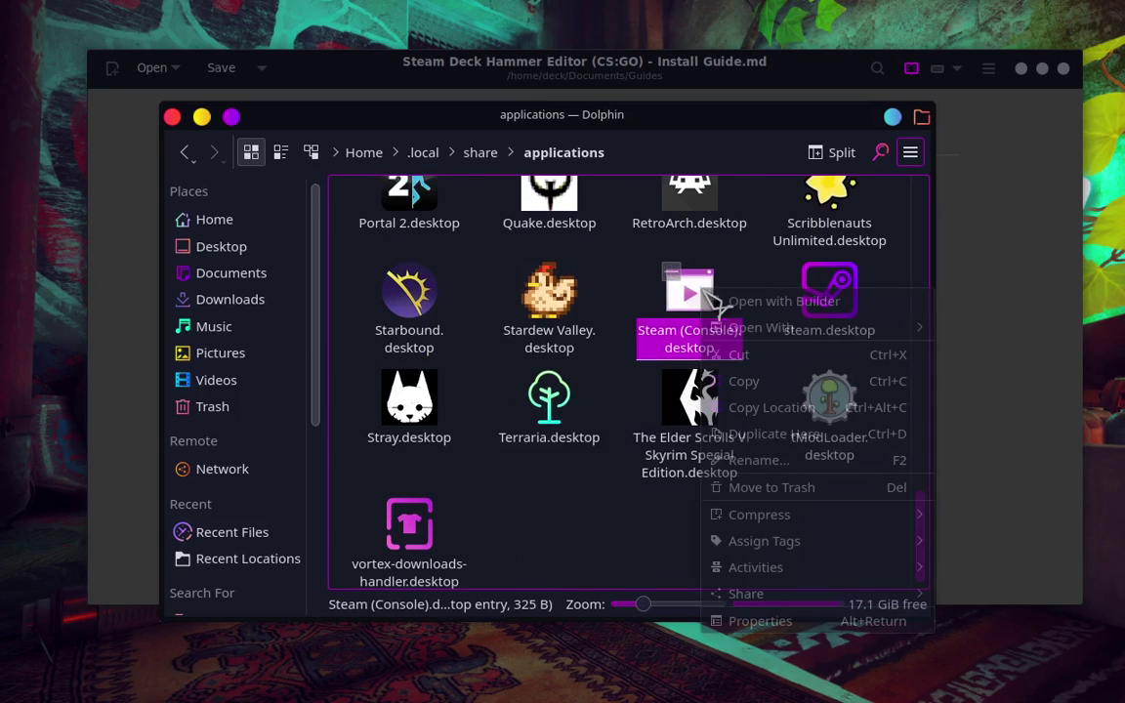
click(897, 623)
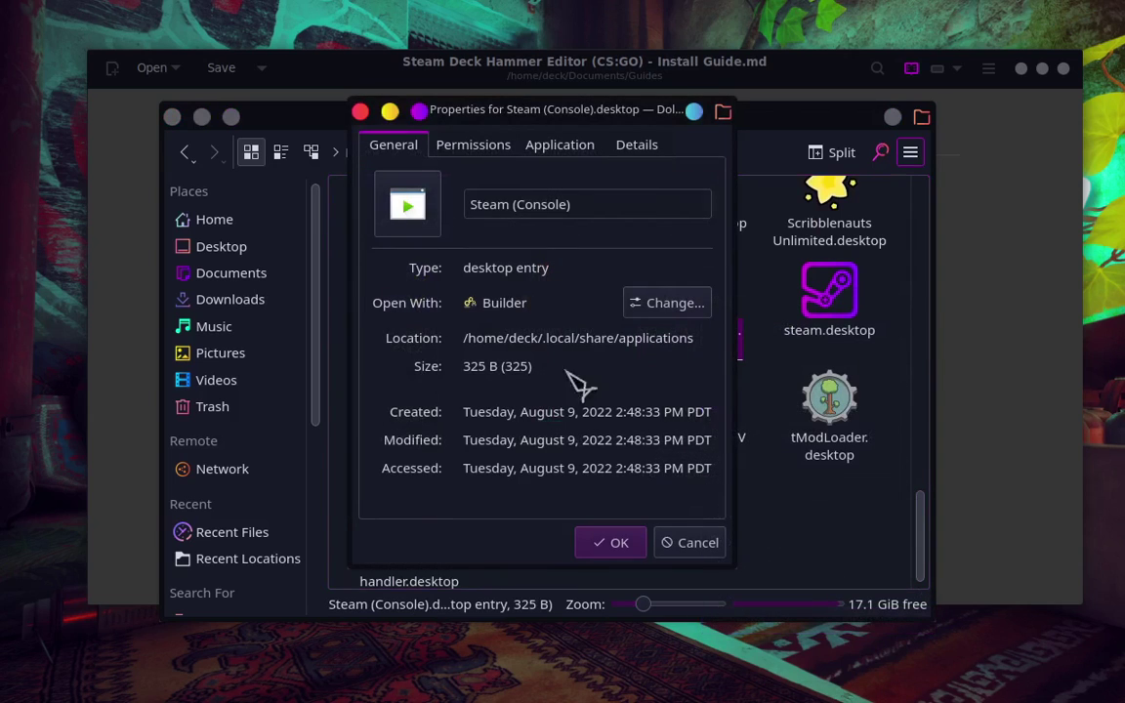
click(532, 145)
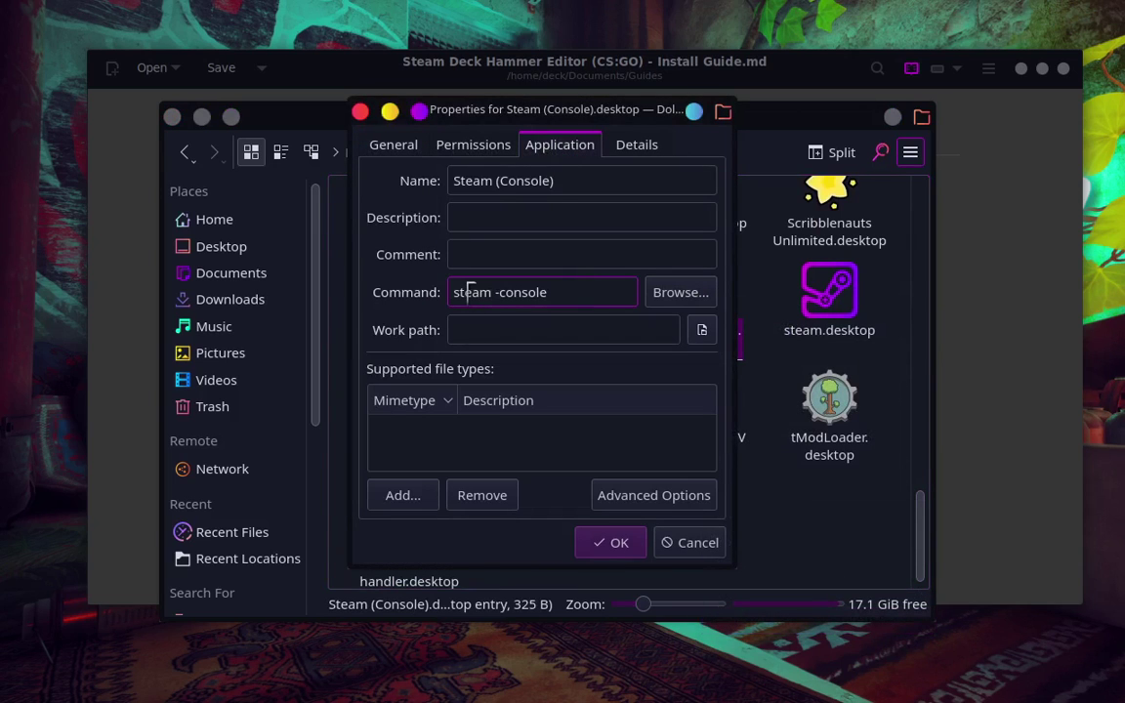
click(394, 147)
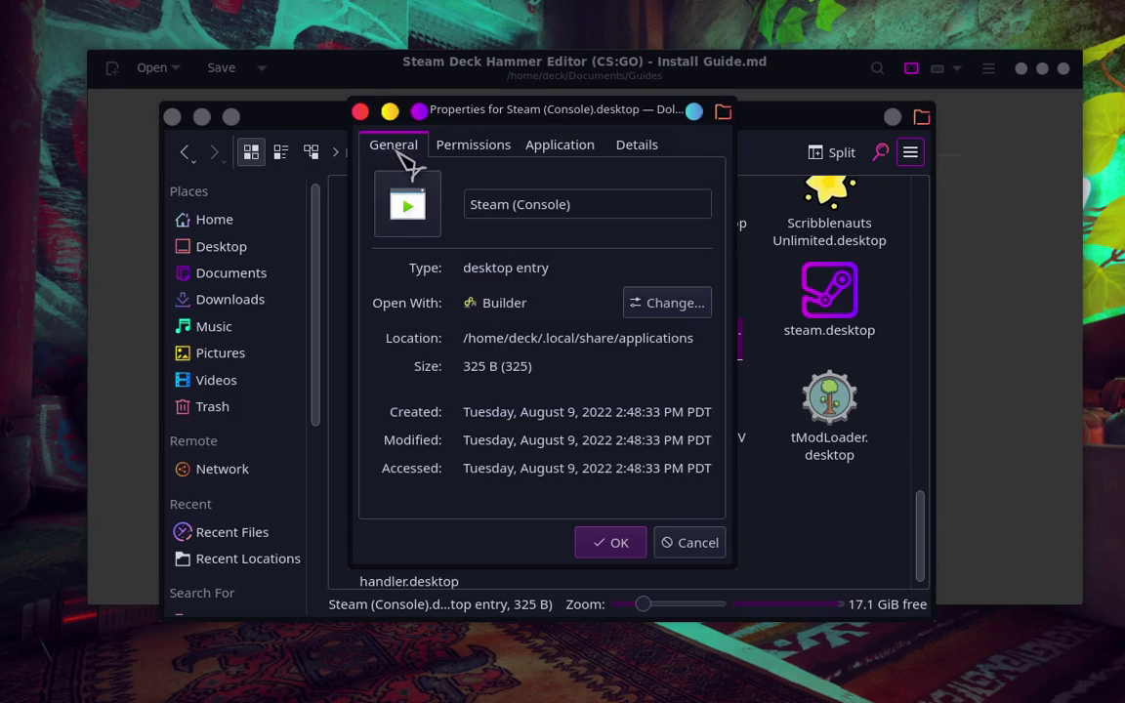
click(361, 111)
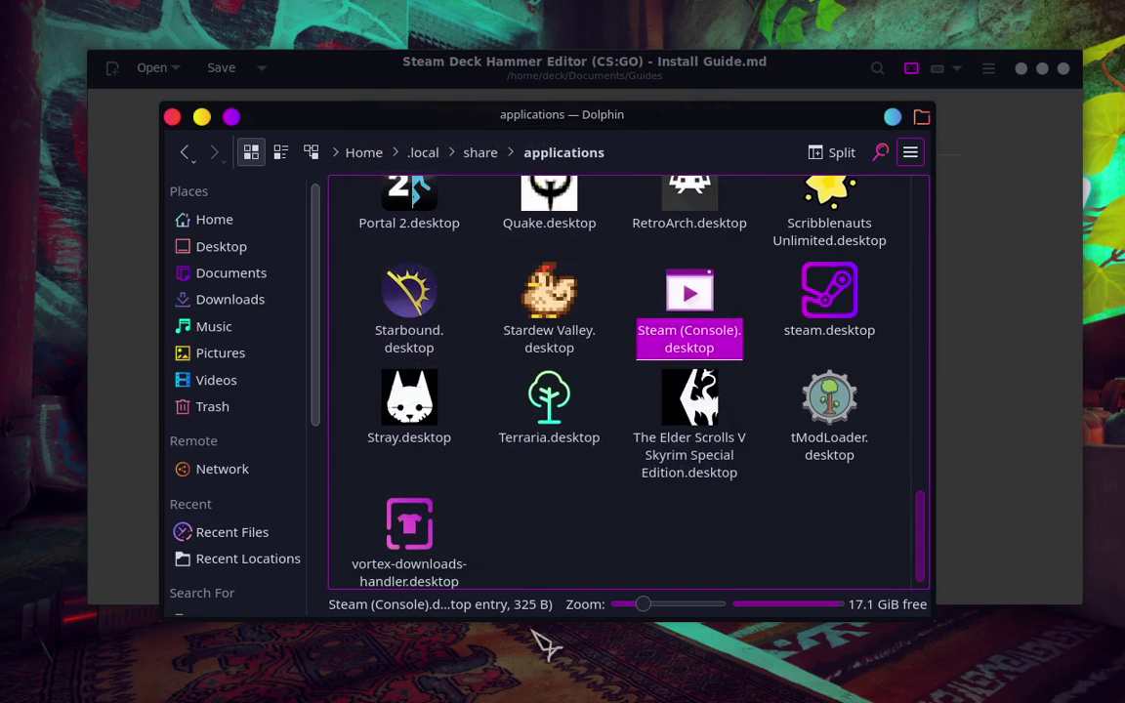
Bring up Steam's library from the system tray and exit Steam entirely.
mouse_move(767, 645)
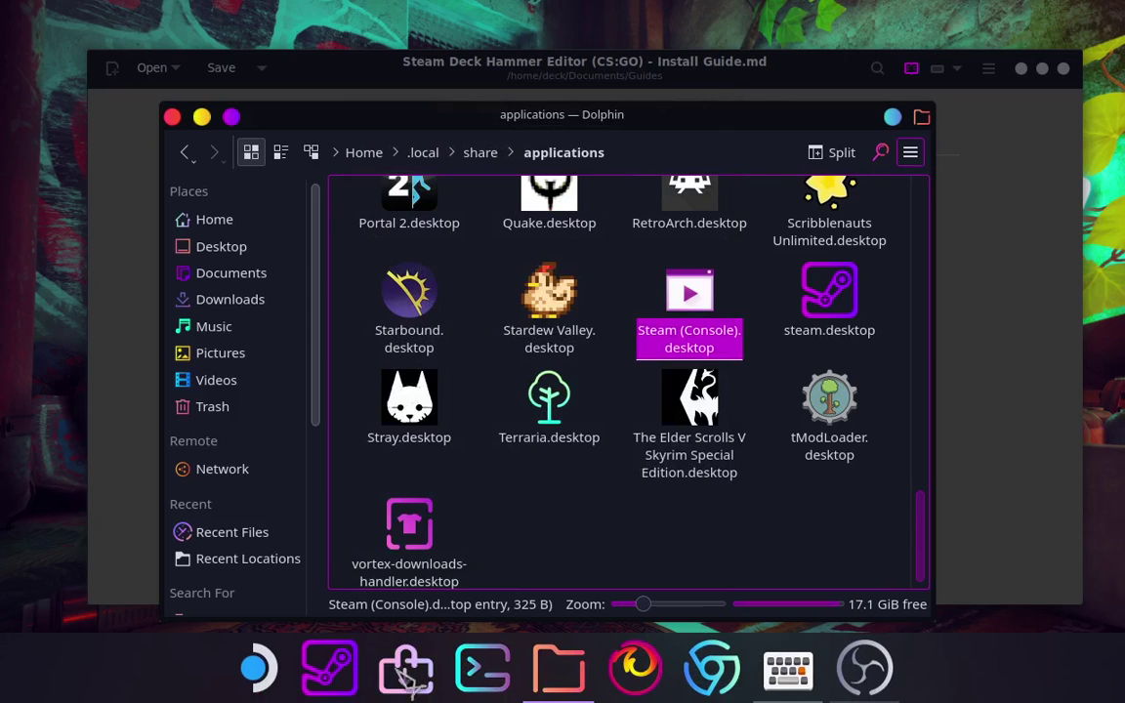
click(1027, 19)
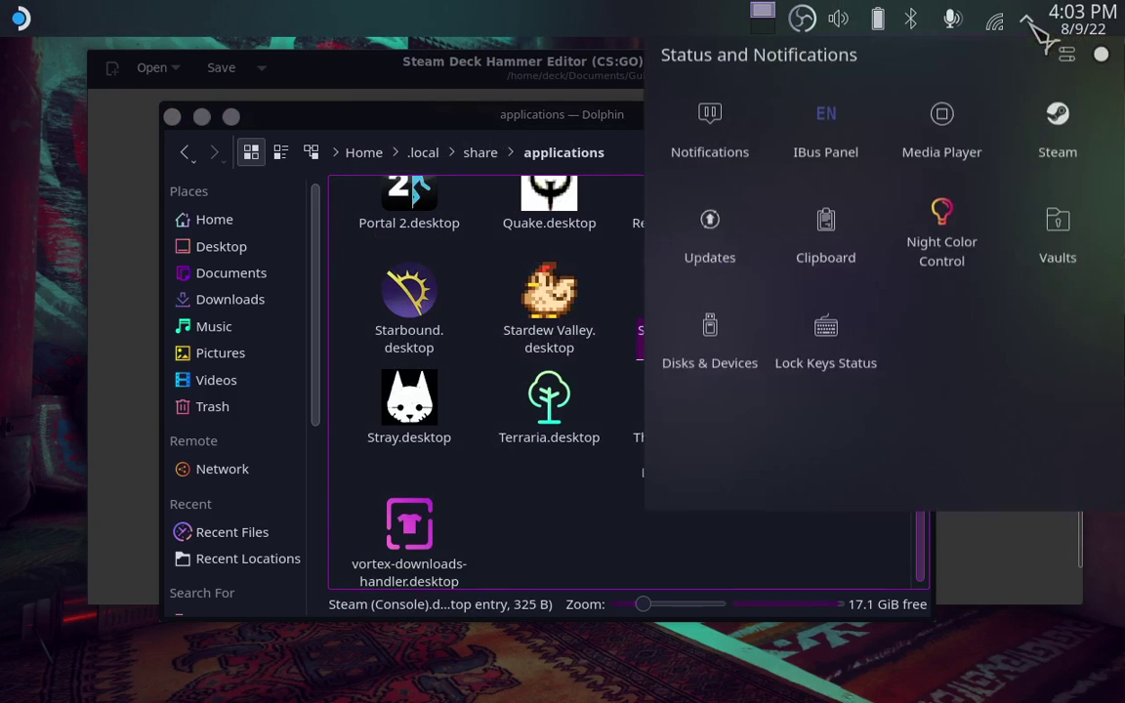
right_click(1072, 112)
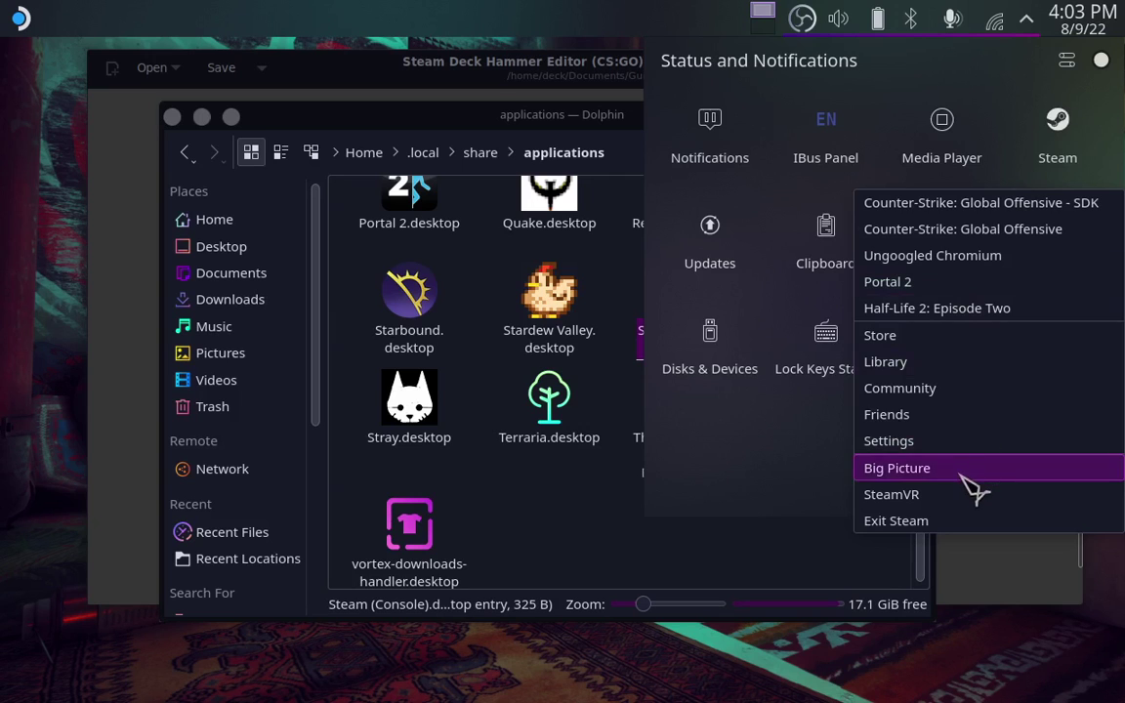
click(956, 363)
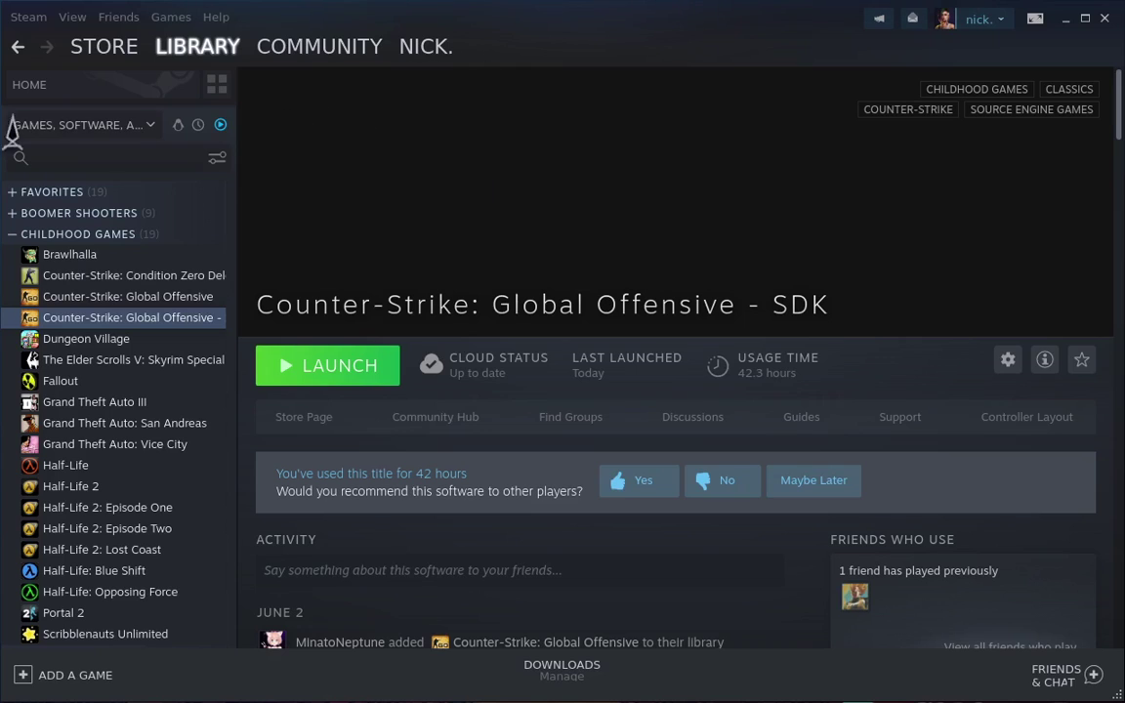
click(31, 24)
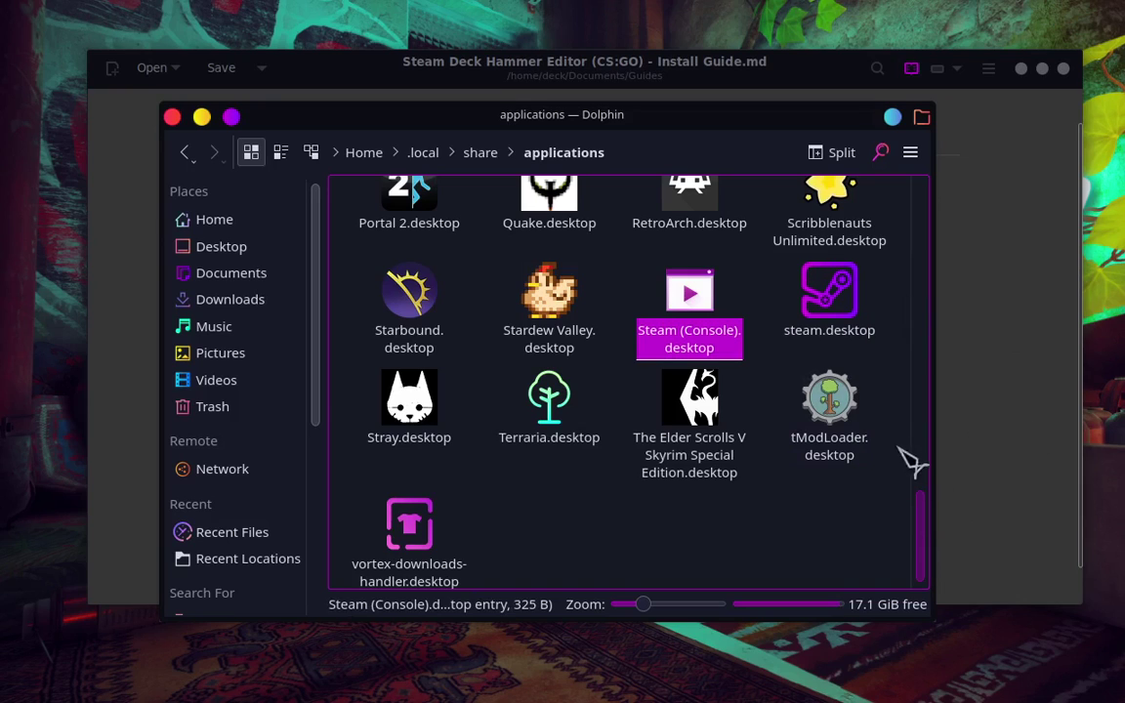
Check the hidden system tray icons for a running Steam instance.
click(841, 523)
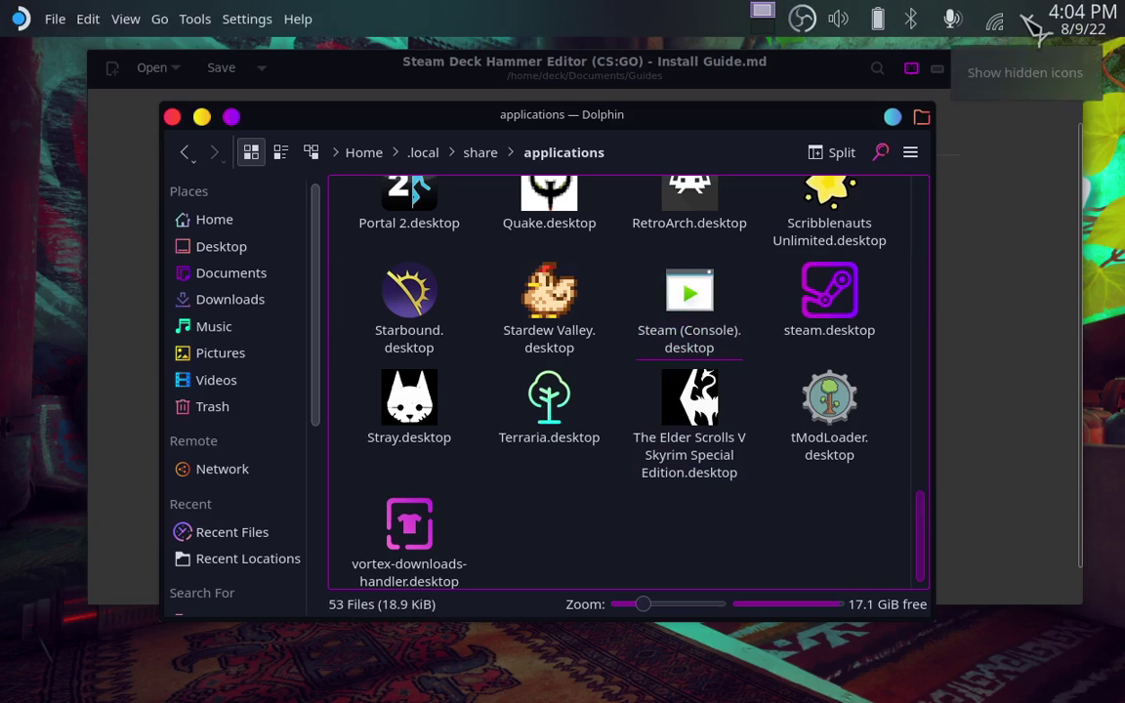
click(1028, 22)
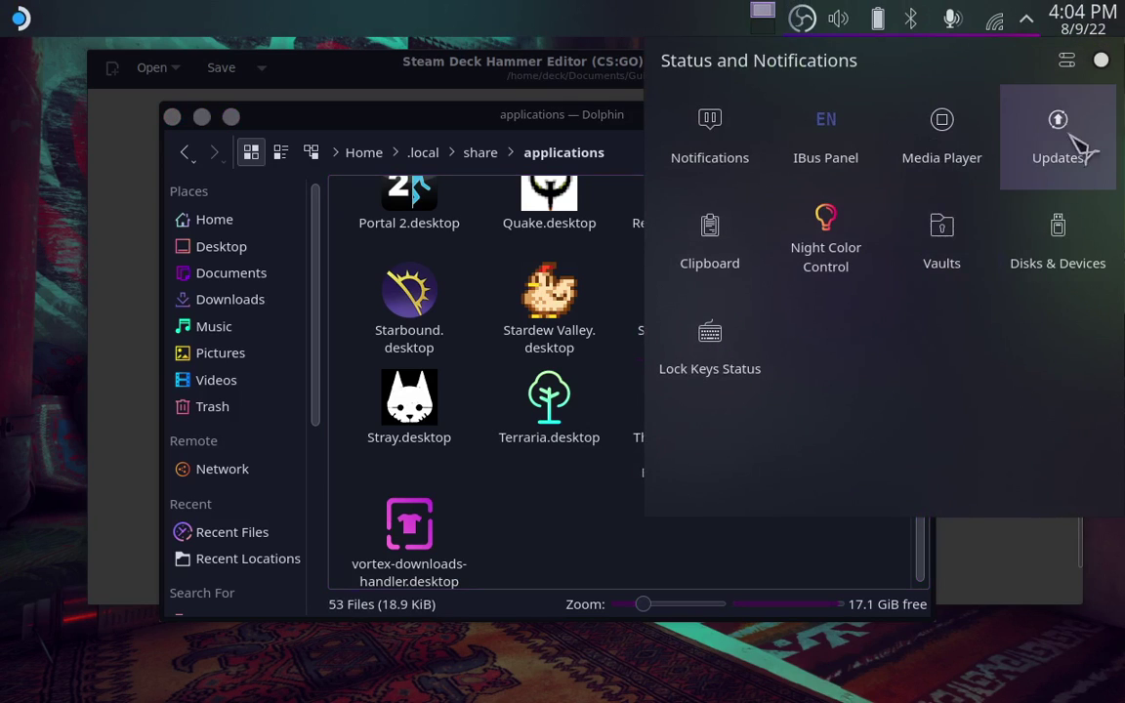
click(789, 550)
right_click(754, 535)
click(748, 553)
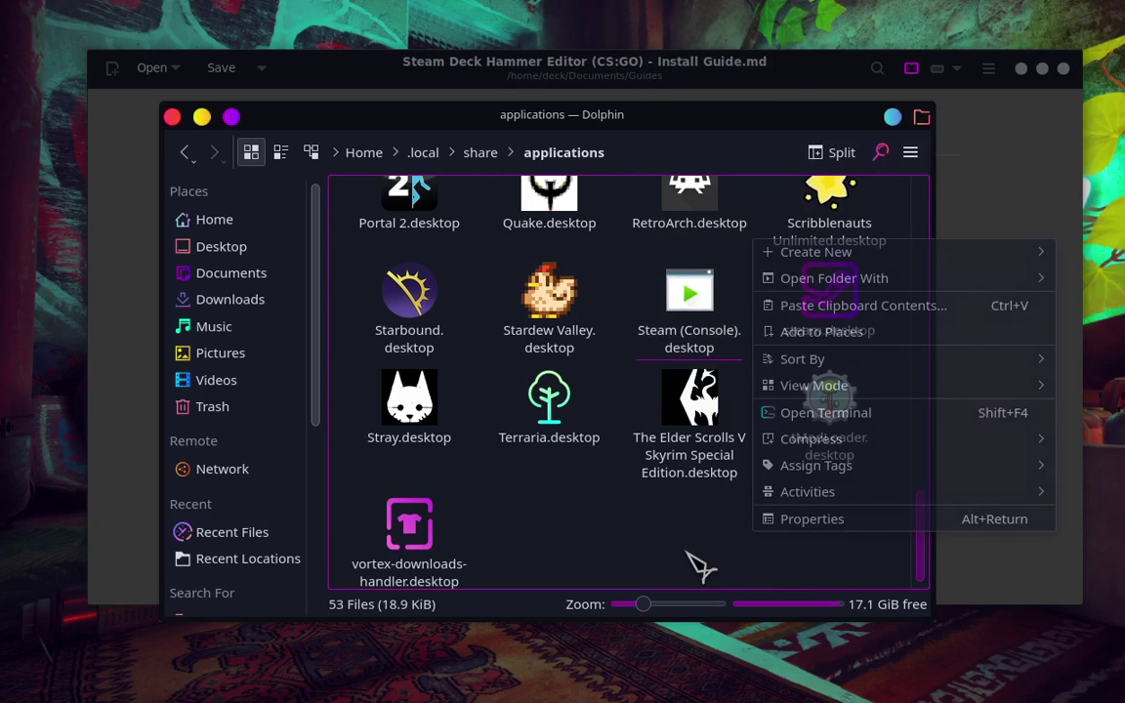
right_click(784, 550)
click(670, 561)
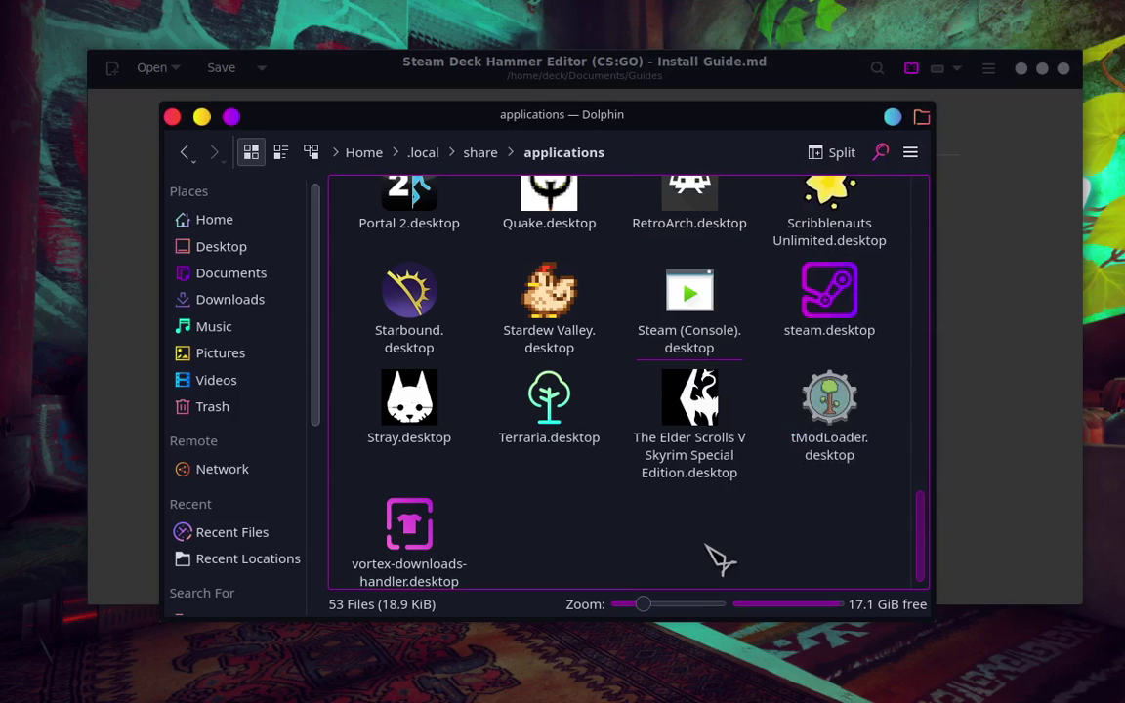
right_click(603, 553)
key(Escape)
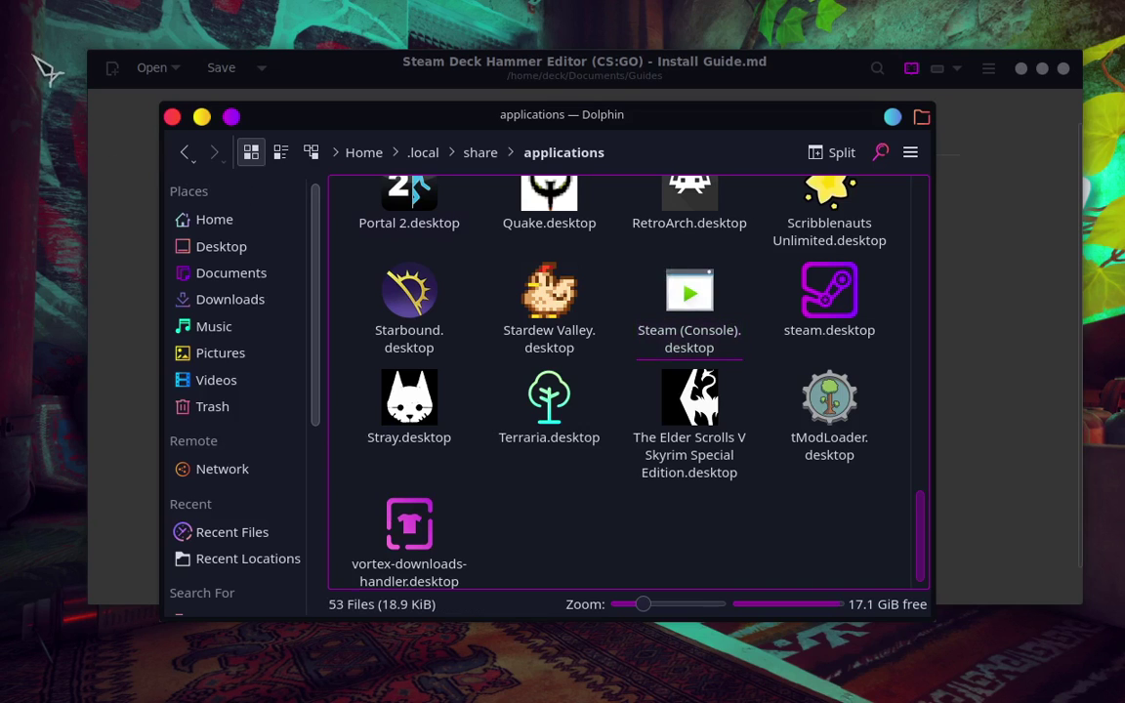
Launch Steam (Console) from the Lost & Found applications and open Steam's Console page.
click(22, 18)
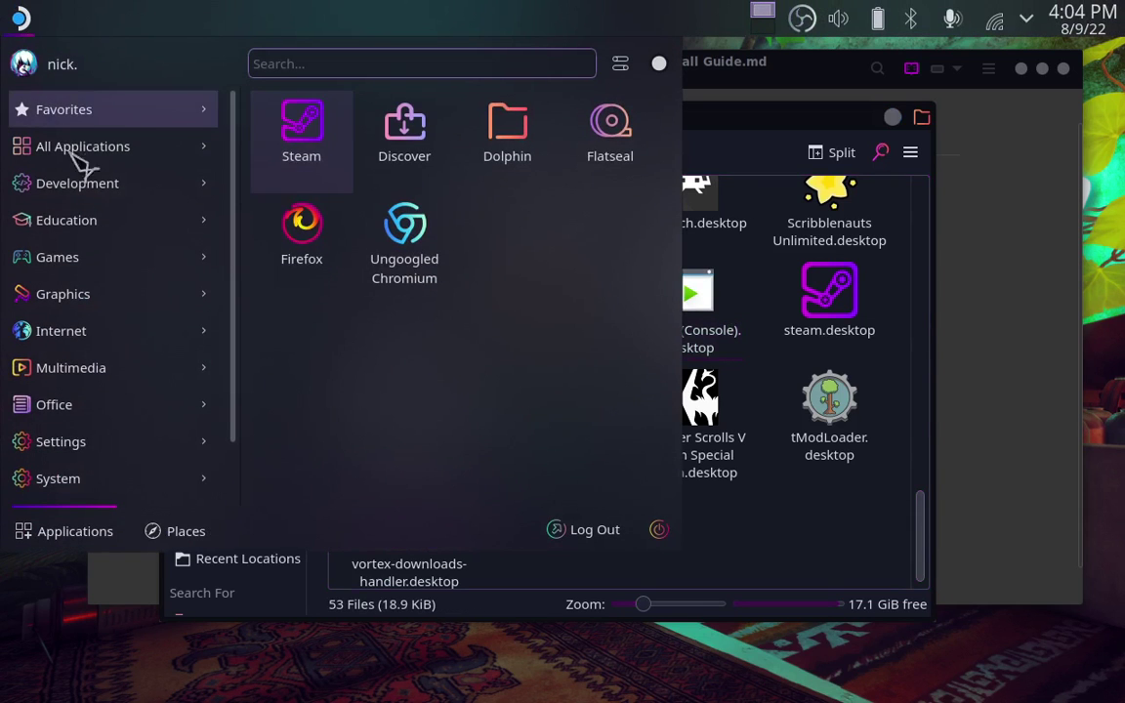
click(77, 182)
click(878, 137)
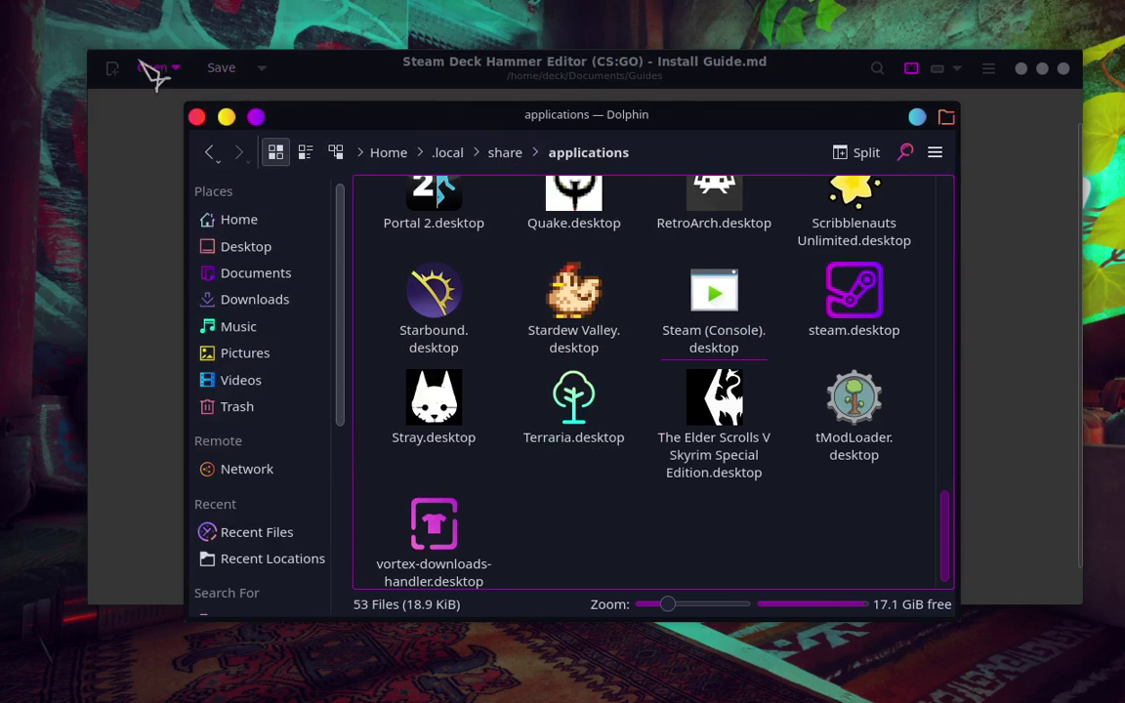
click(24, 18)
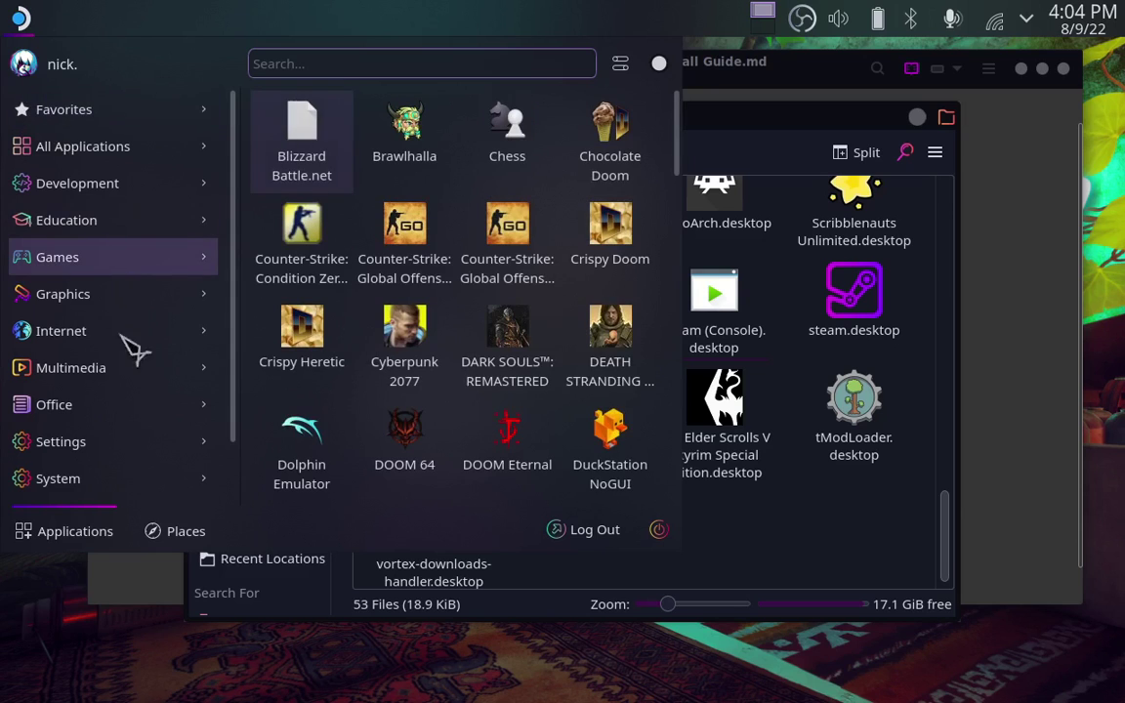
scroll(235, 376, down, 3)
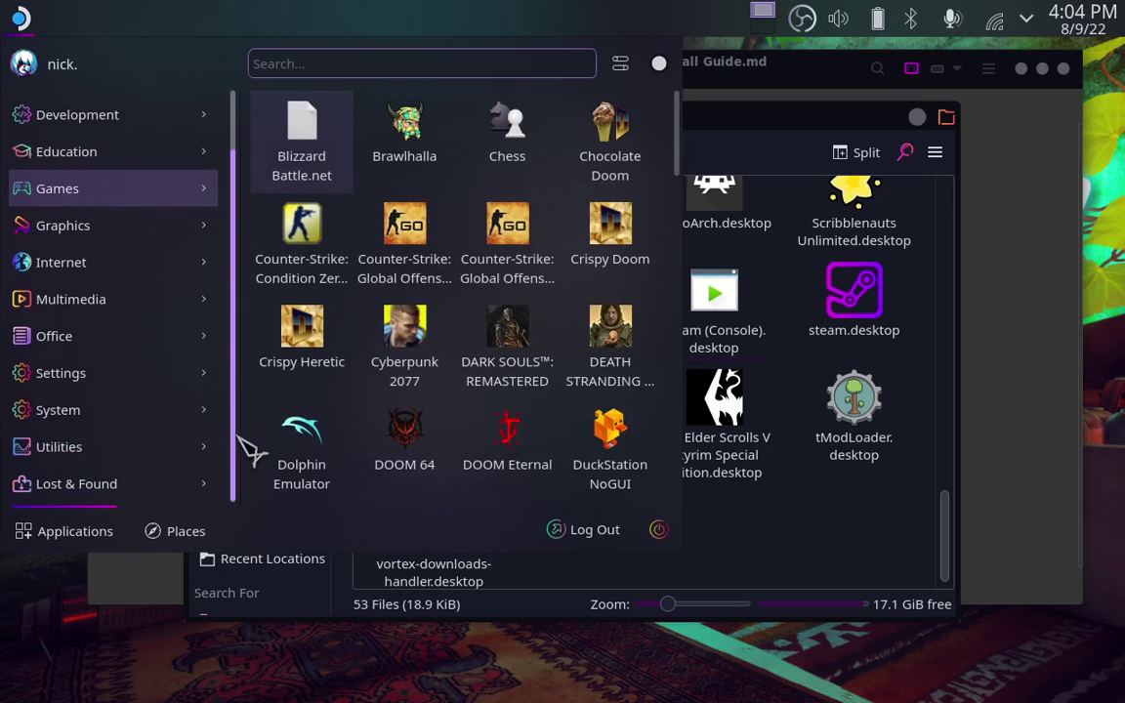
mouse_move(171, 488)
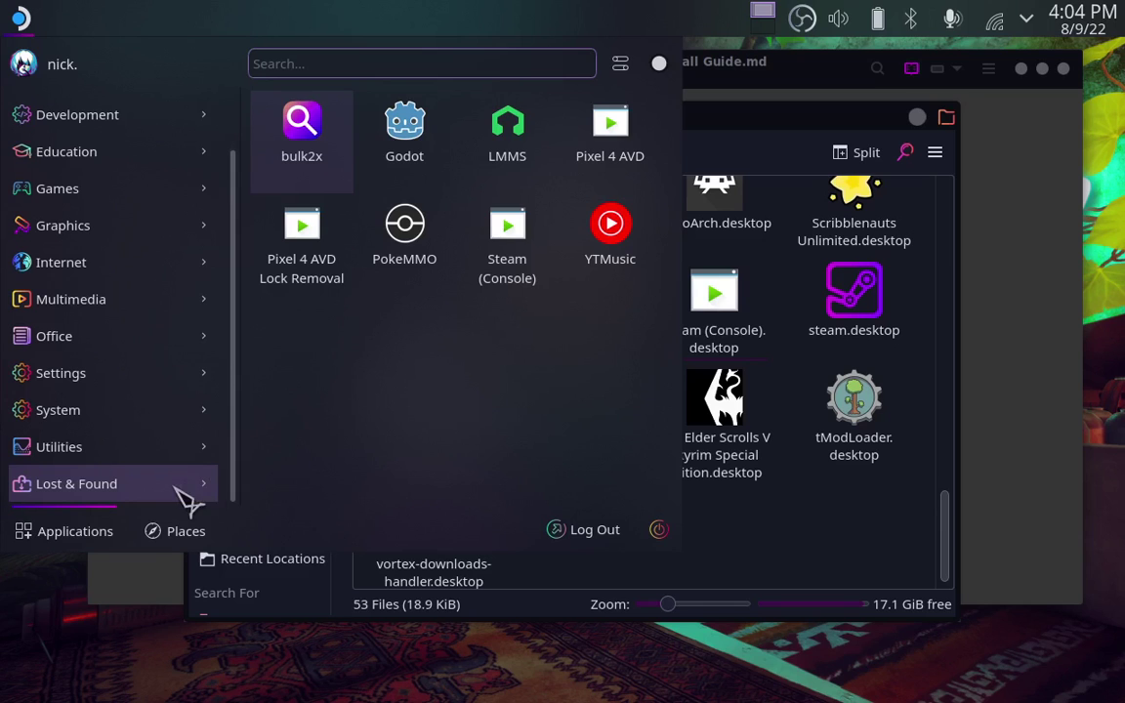
click(507, 245)
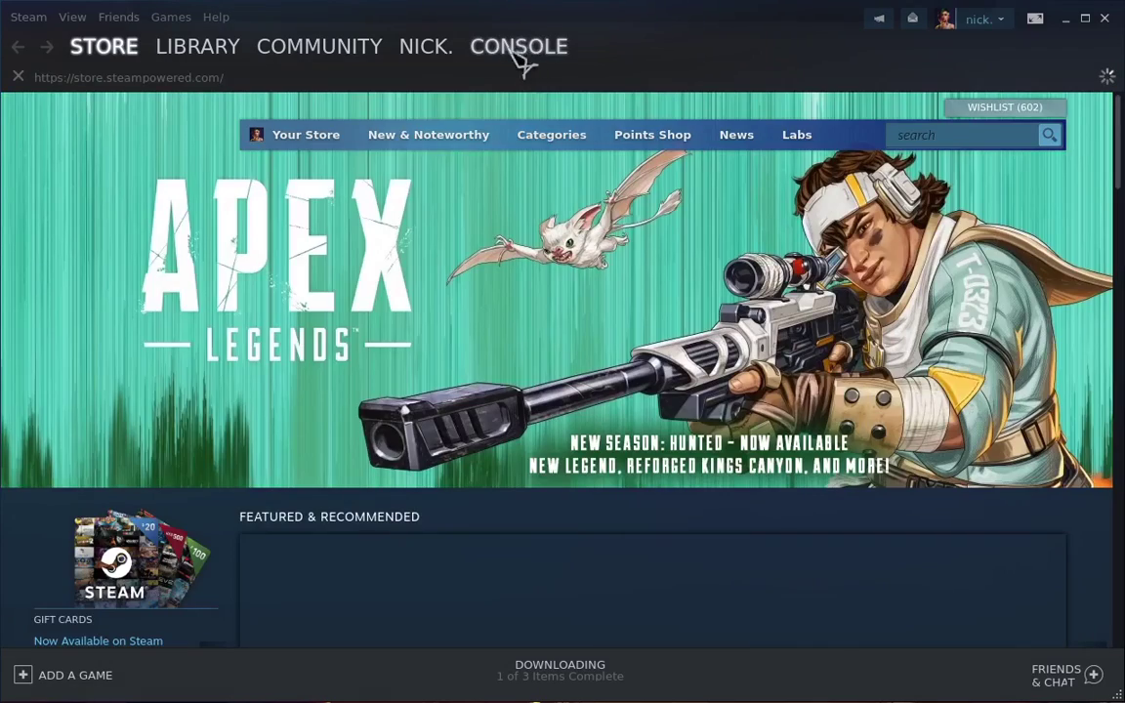
mouse_move(439, 59)
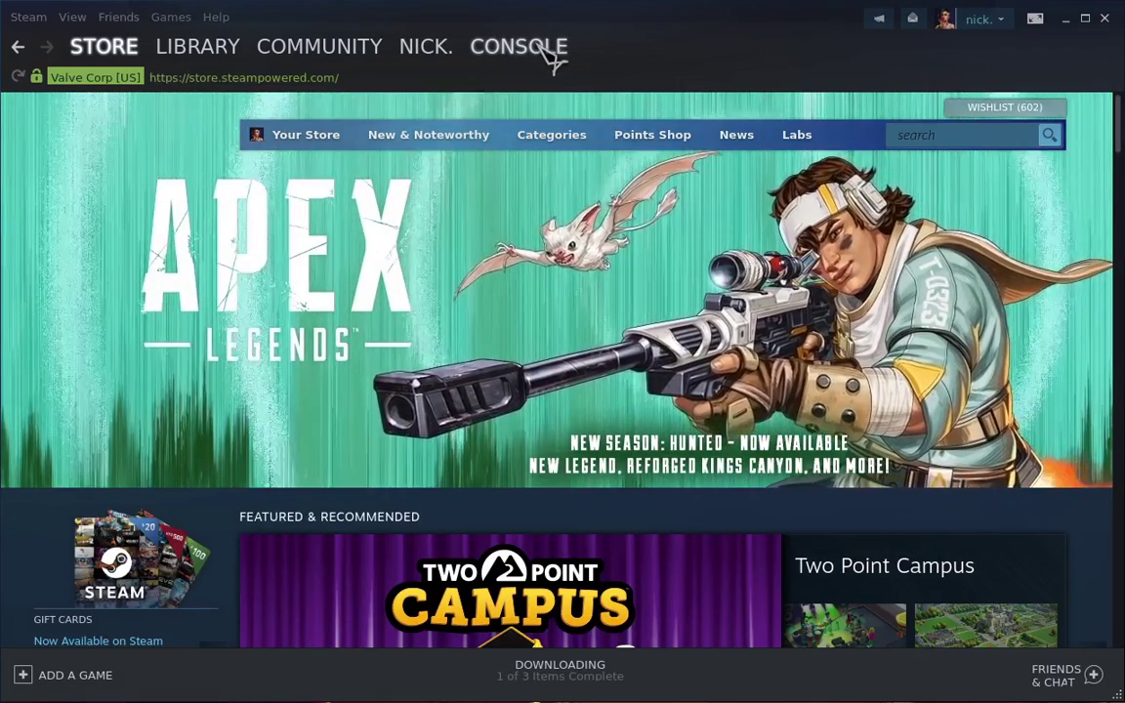
click(549, 54)
Switch to the install guide and copy the command download_depot 730 732.
mouse_move(640, 688)
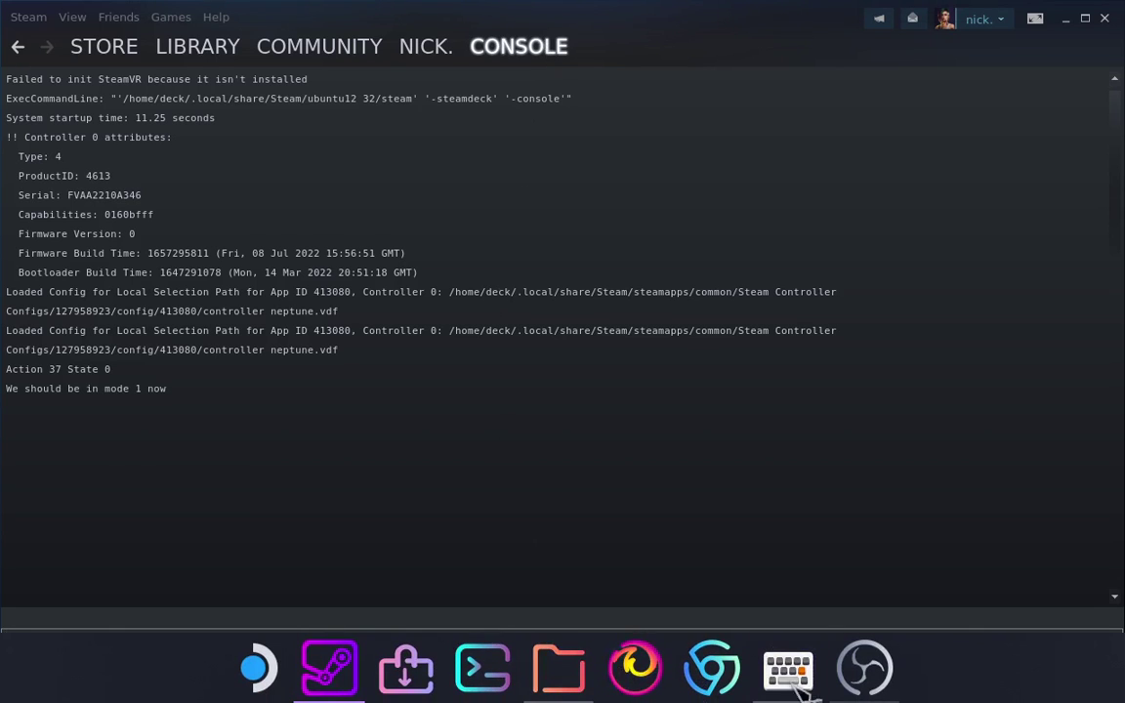
click(791, 671)
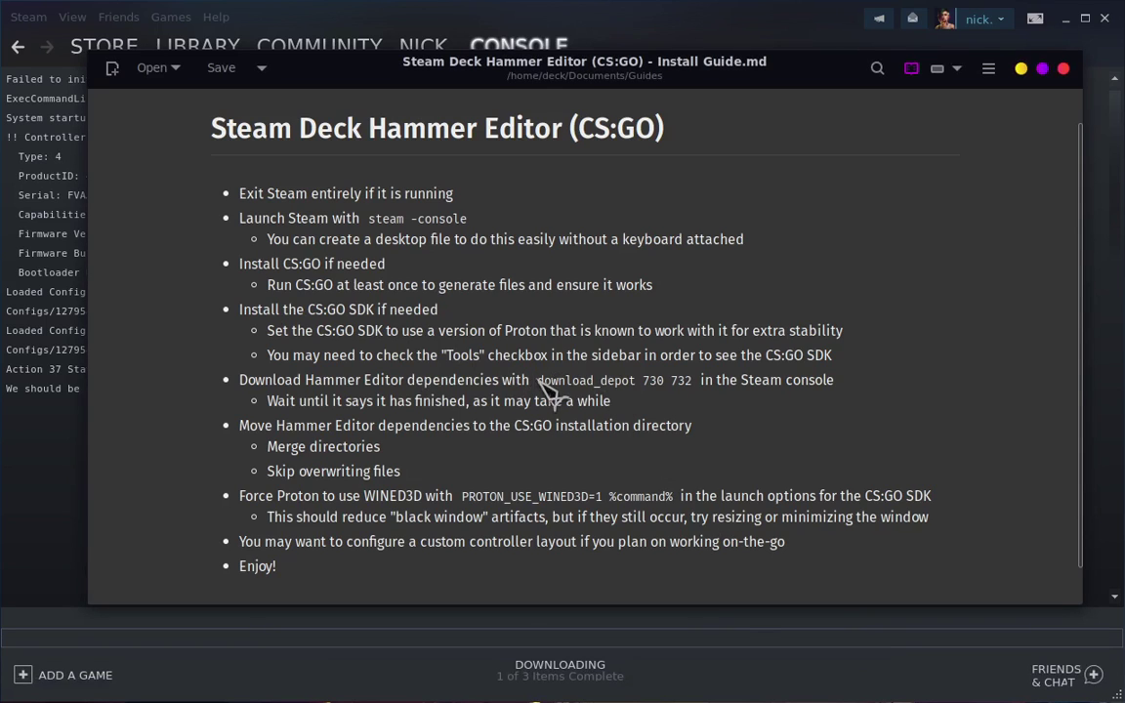
drag(662, 378, 690, 378)
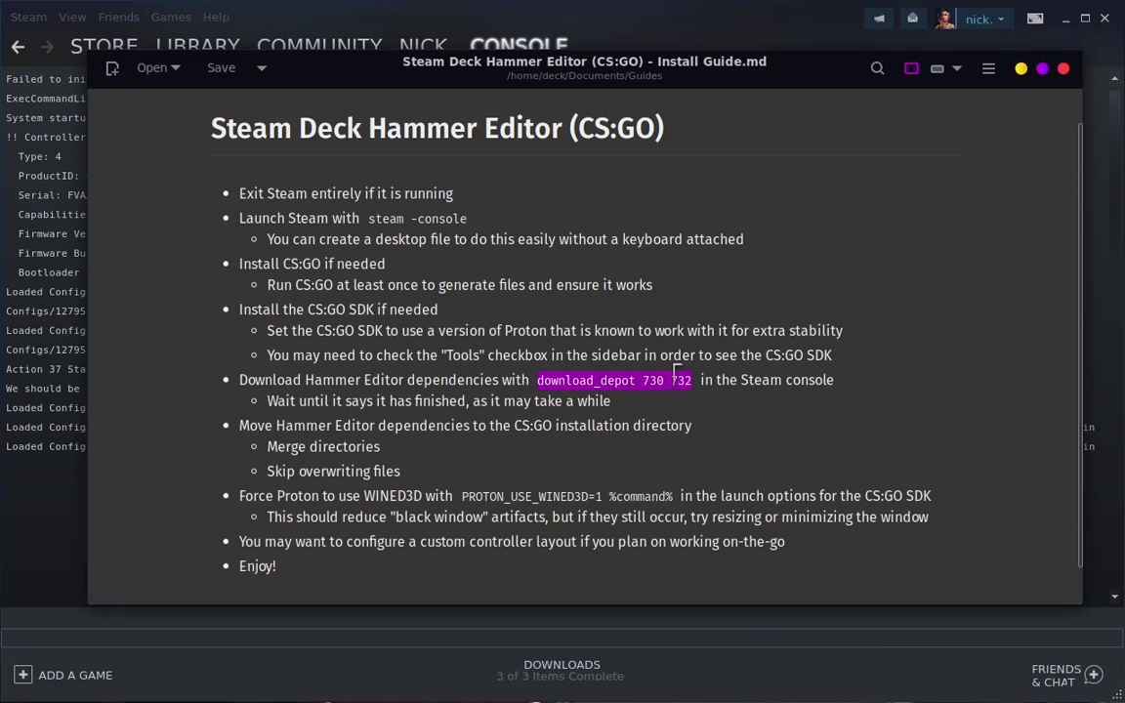
right_click(708, 376)
click(721, 389)
click(307, 308)
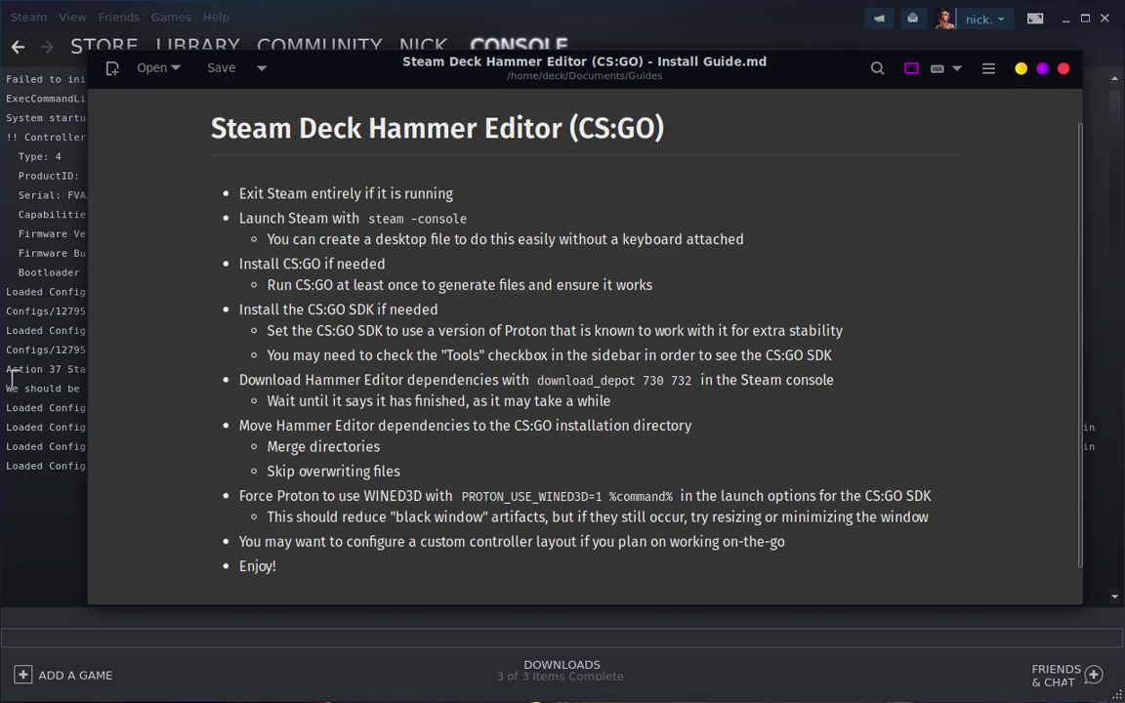
Switch back to Steam and open the game library.
click(39, 332)
click(209, 55)
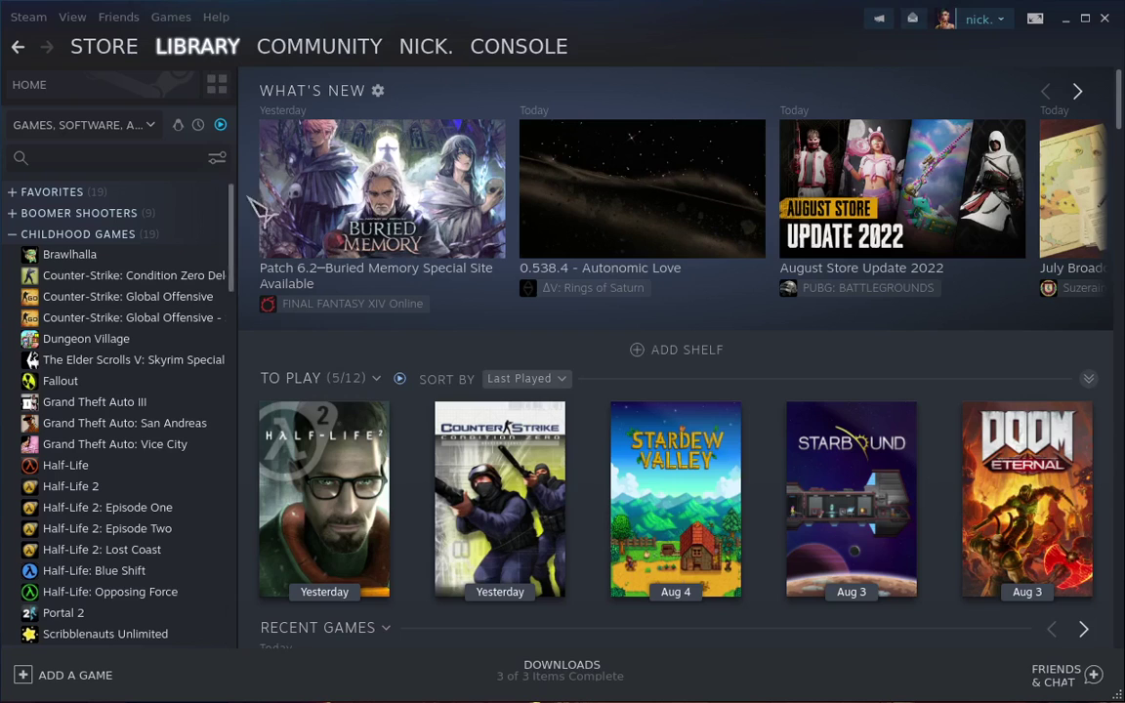
Open the library page of Counter-Strike: Global Offensive, followed by the page of Counter-Strike: Global Offensive - SDK.
click(113, 298)
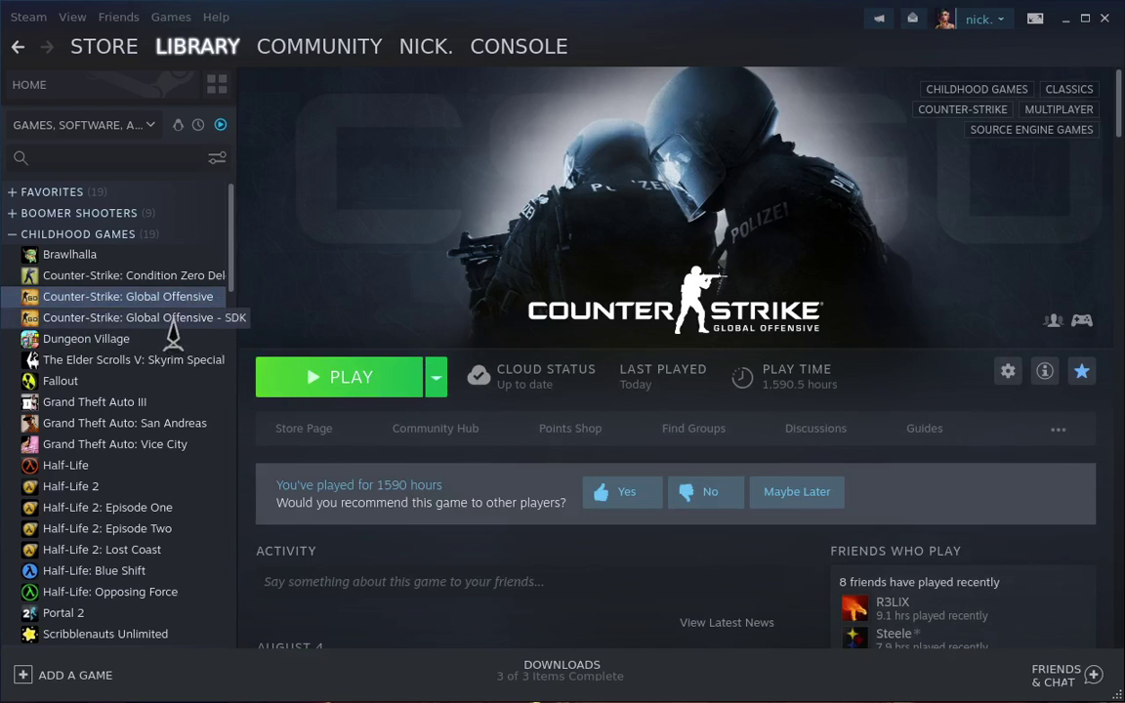
click(172, 324)
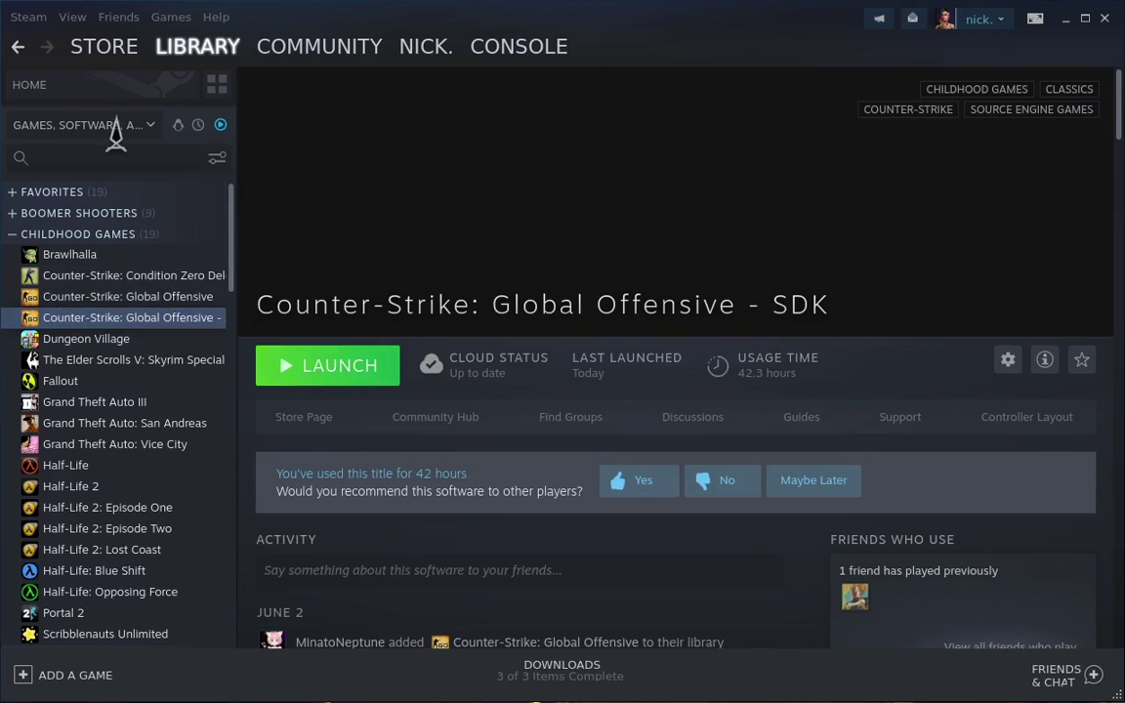
Exclude Tools from the library list's content filter and include them again.
click(119, 127)
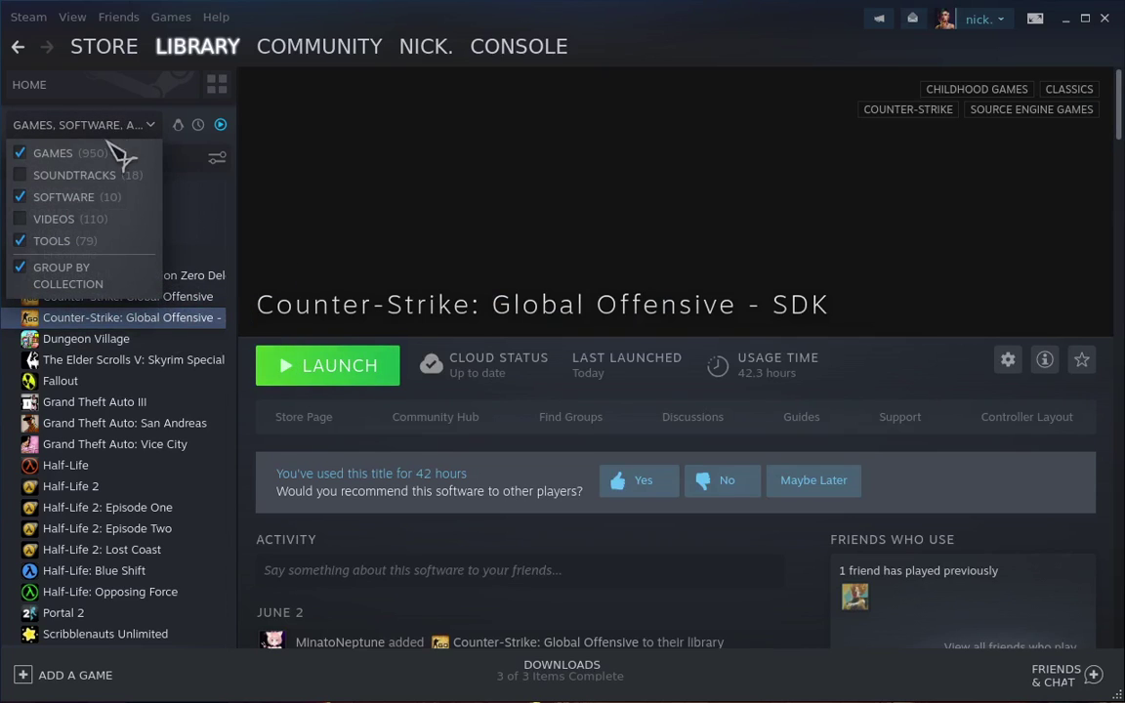
click(60, 242)
click(610, 219)
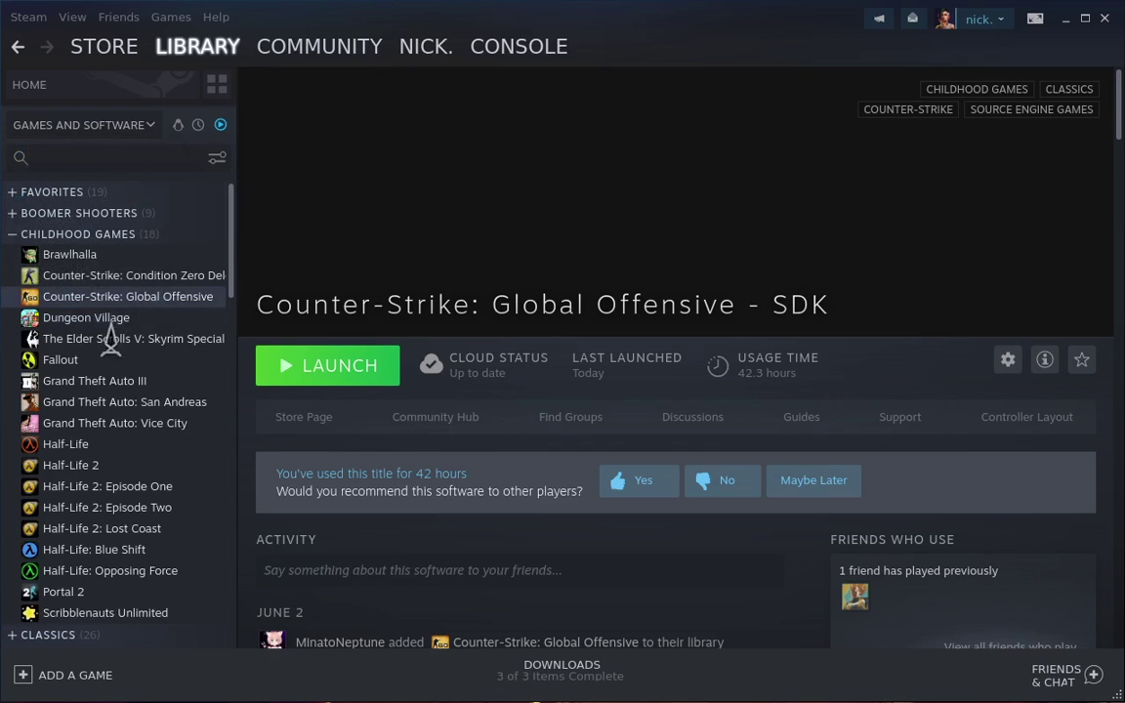
click(110, 129)
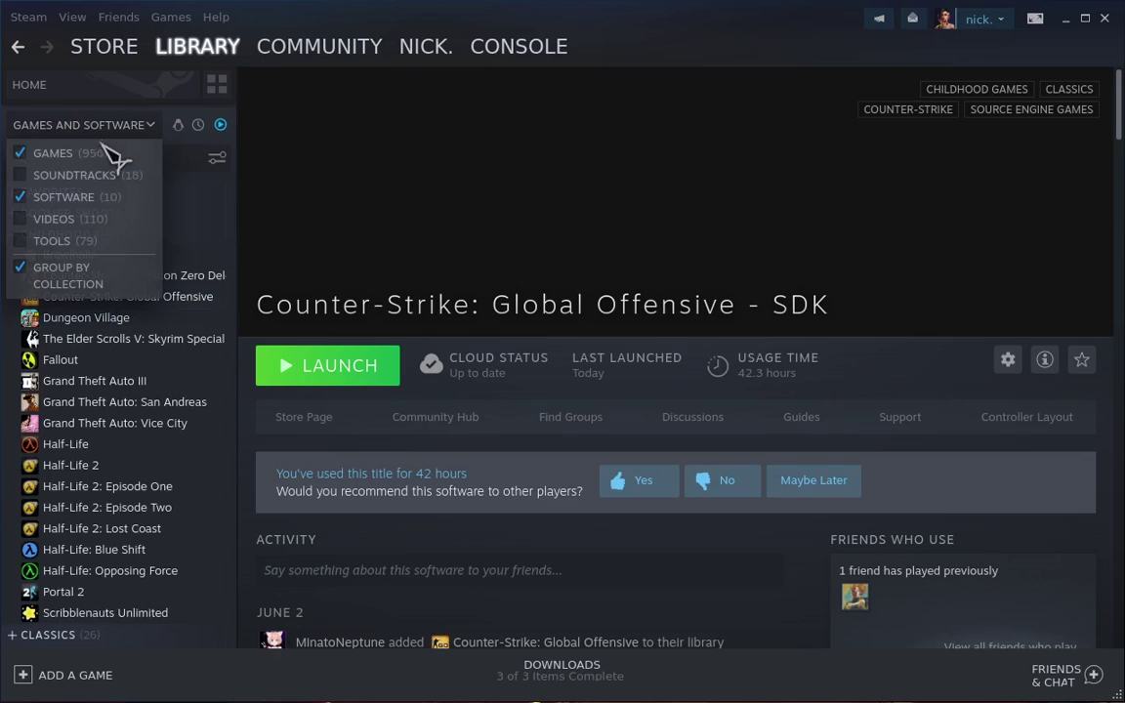
click(39, 240)
click(527, 155)
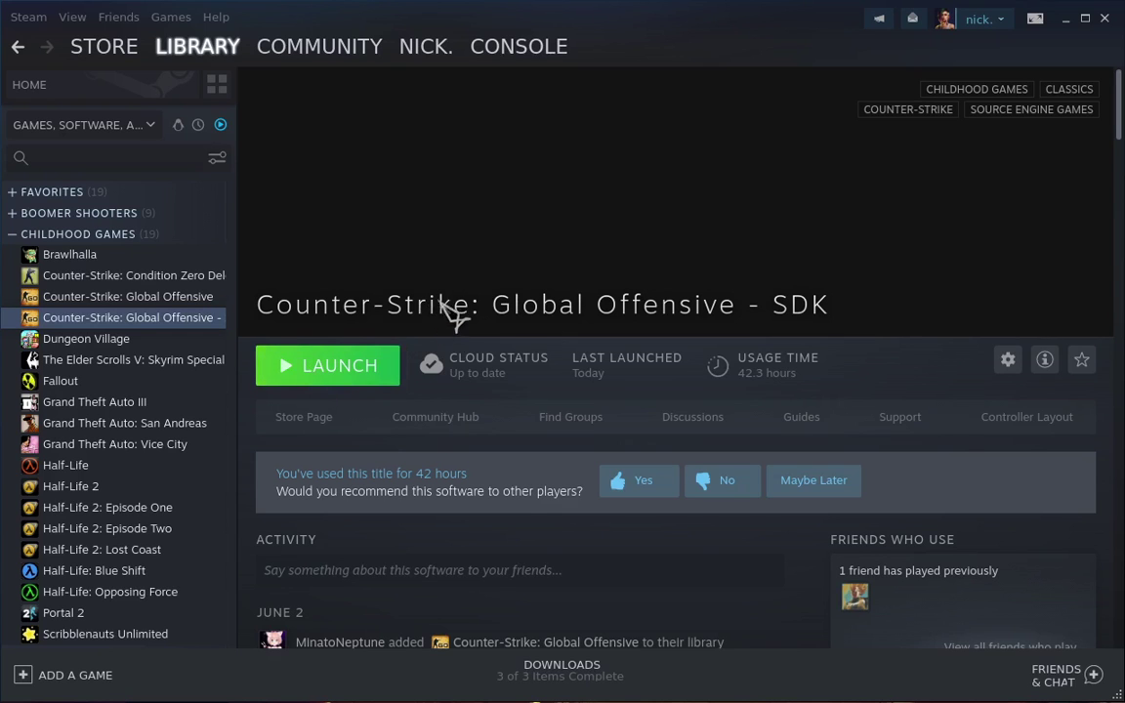
Switch to the install guide to check the CS:GO SDK instructions, and return to Steam.
mouse_move(391, 696)
key(alt+Tab)
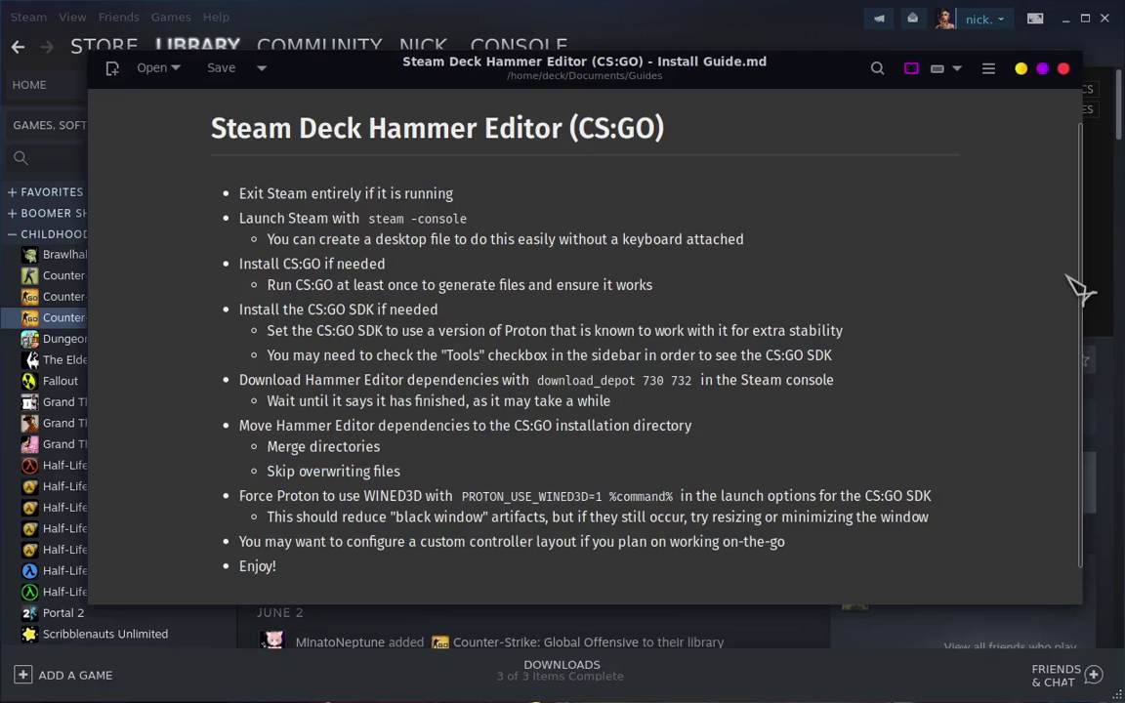
click(1112, 288)
Open the compatibility settings in the properties of Counter-Strike: Global Offensive - SDK.
click(1008, 361)
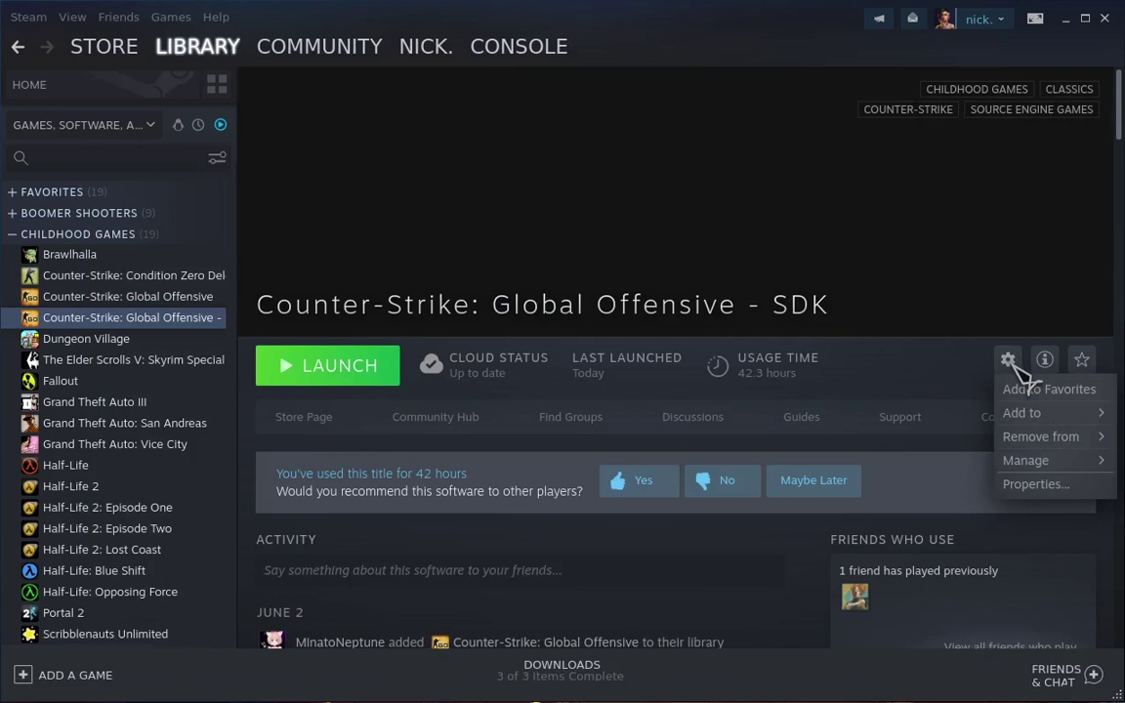
click(1033, 485)
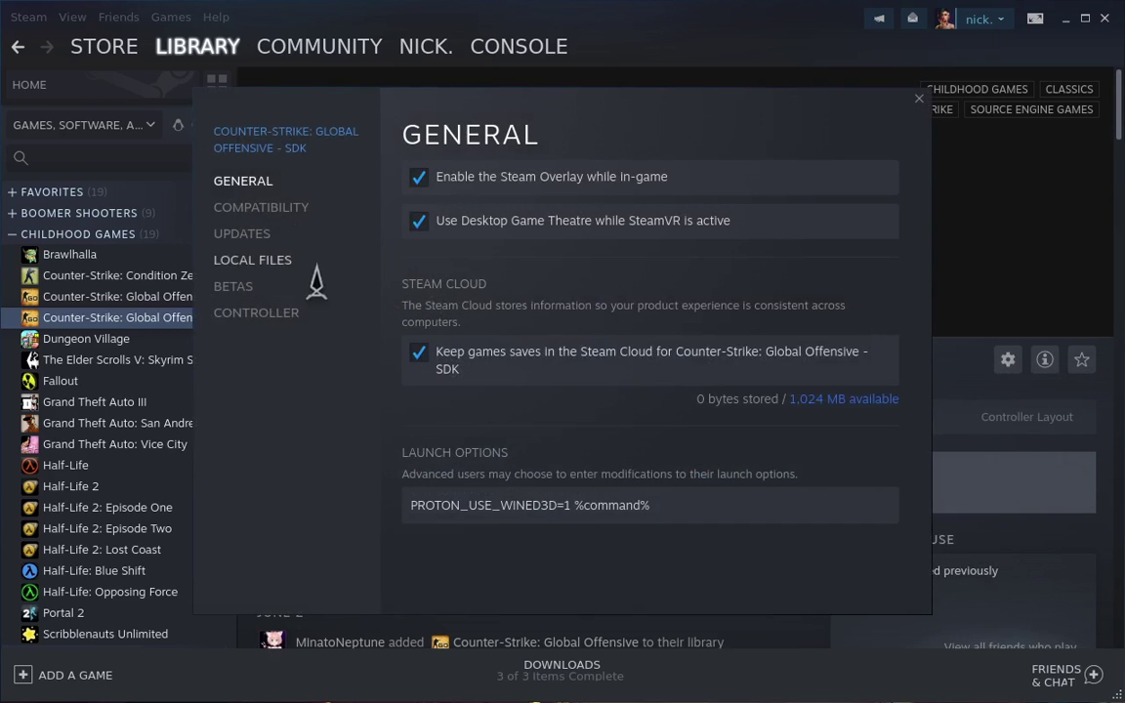
click(283, 209)
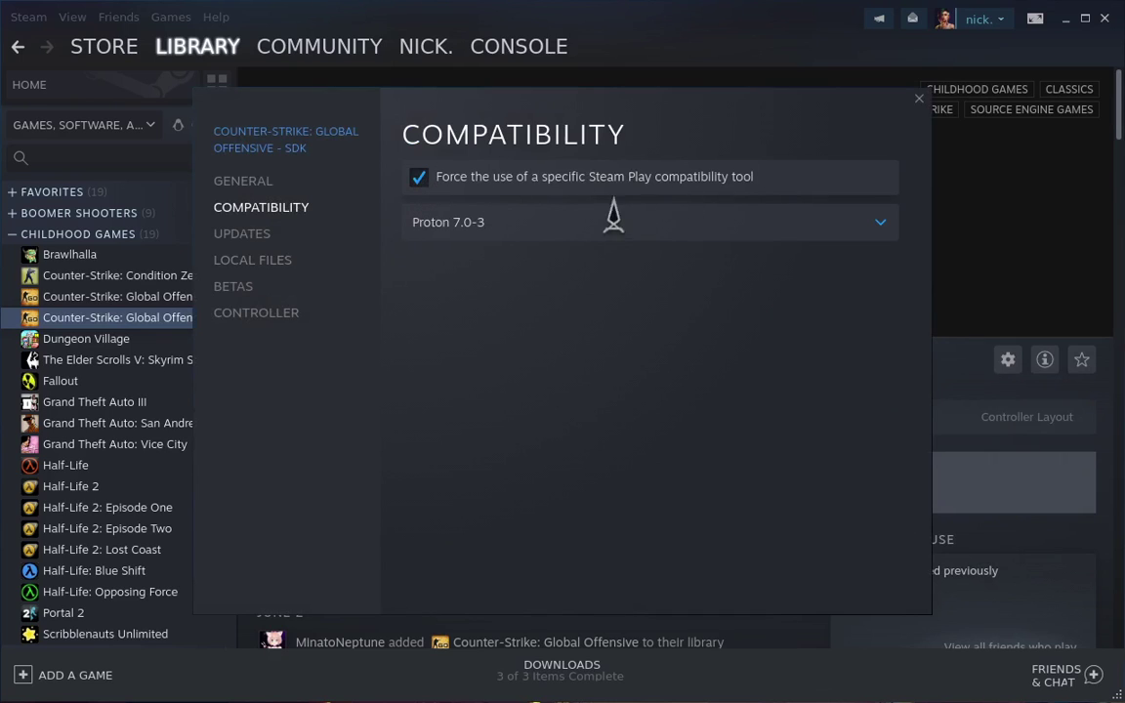
Review the selectable Proton versions for the CS:GO SDK, keep Proton 7.0-3, and close its properties.
click(541, 235)
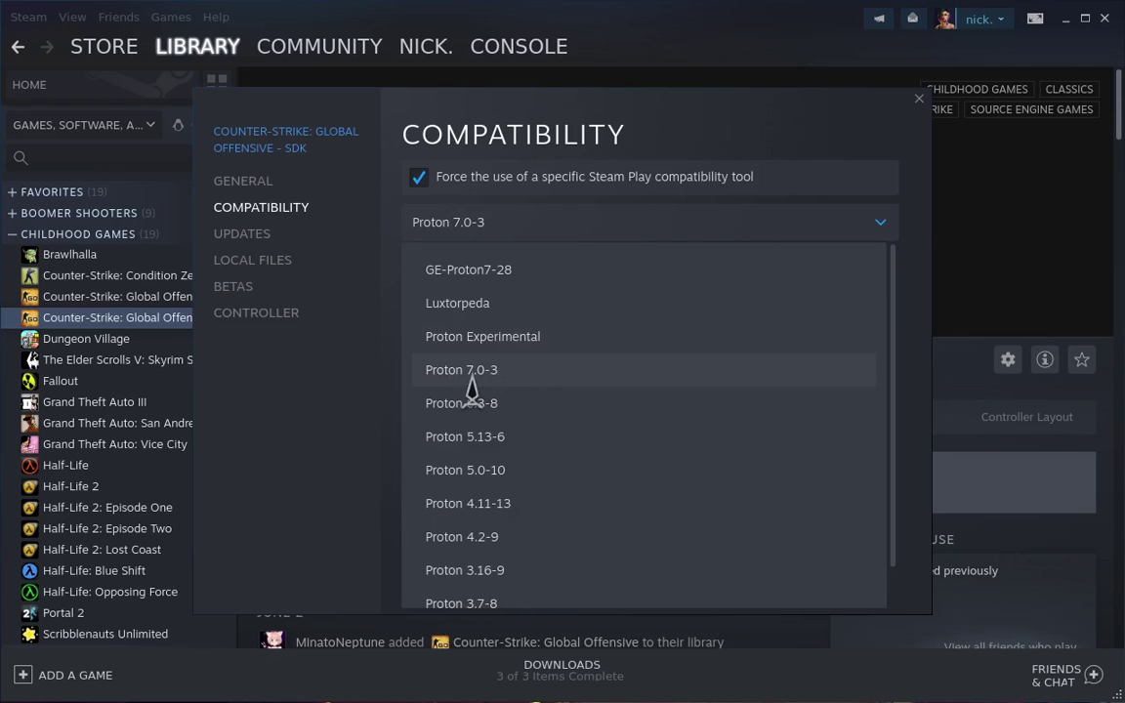
click(541, 235)
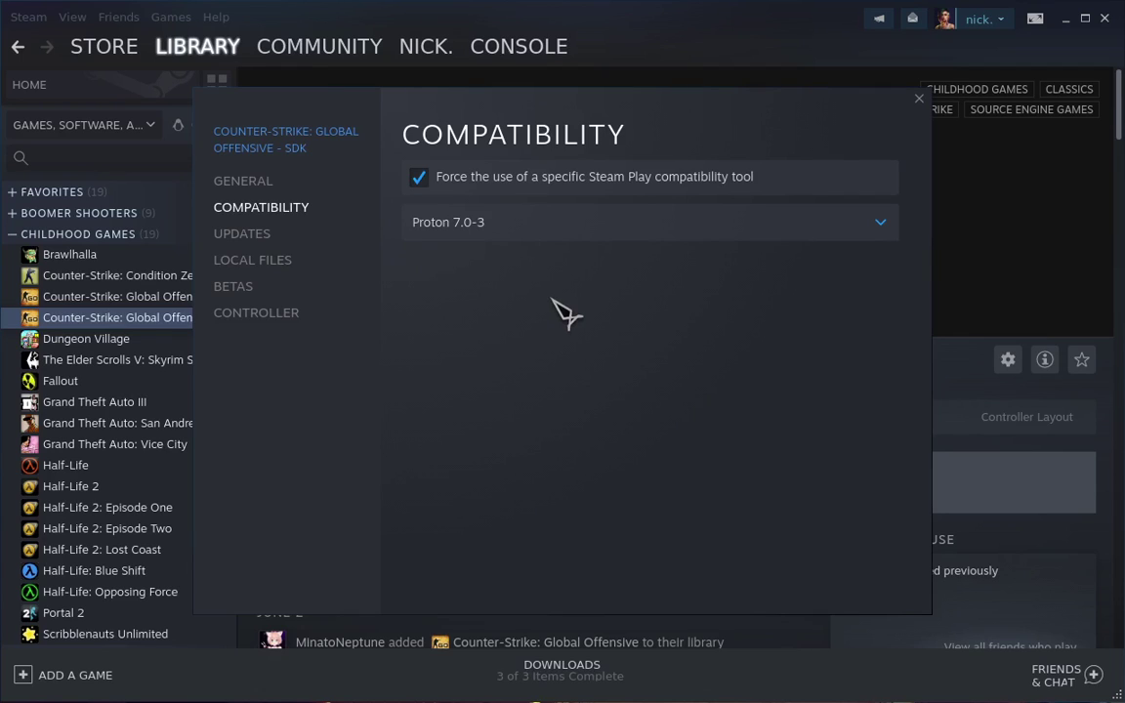
click(510, 232)
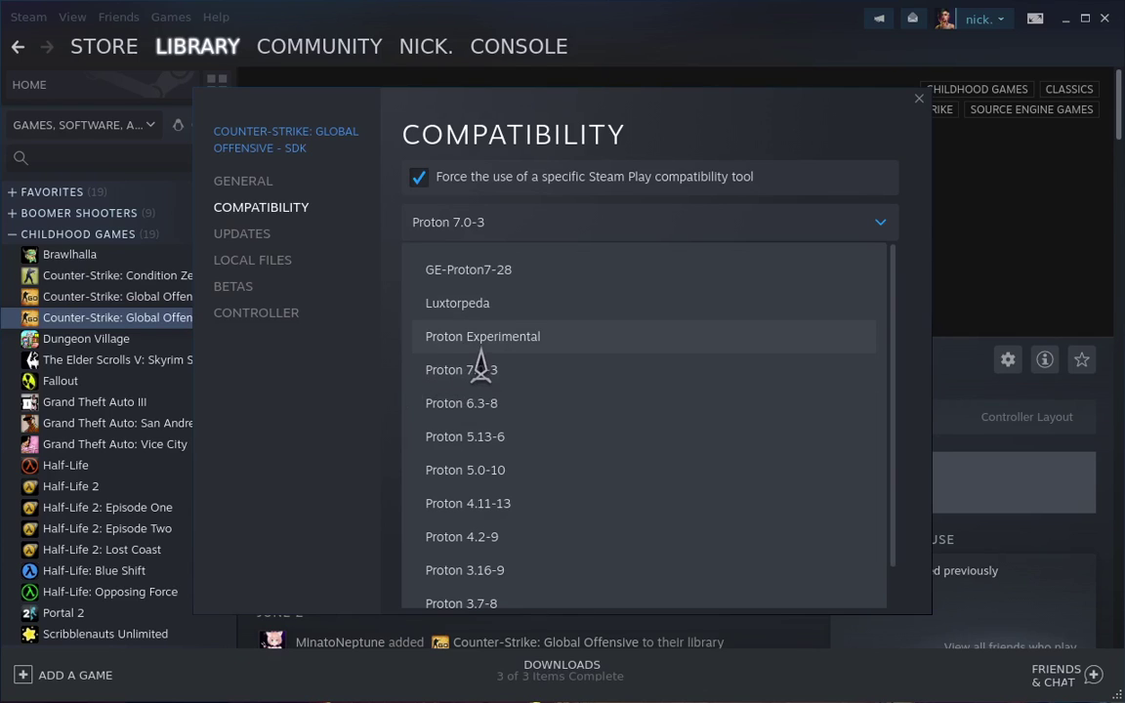
click(540, 219)
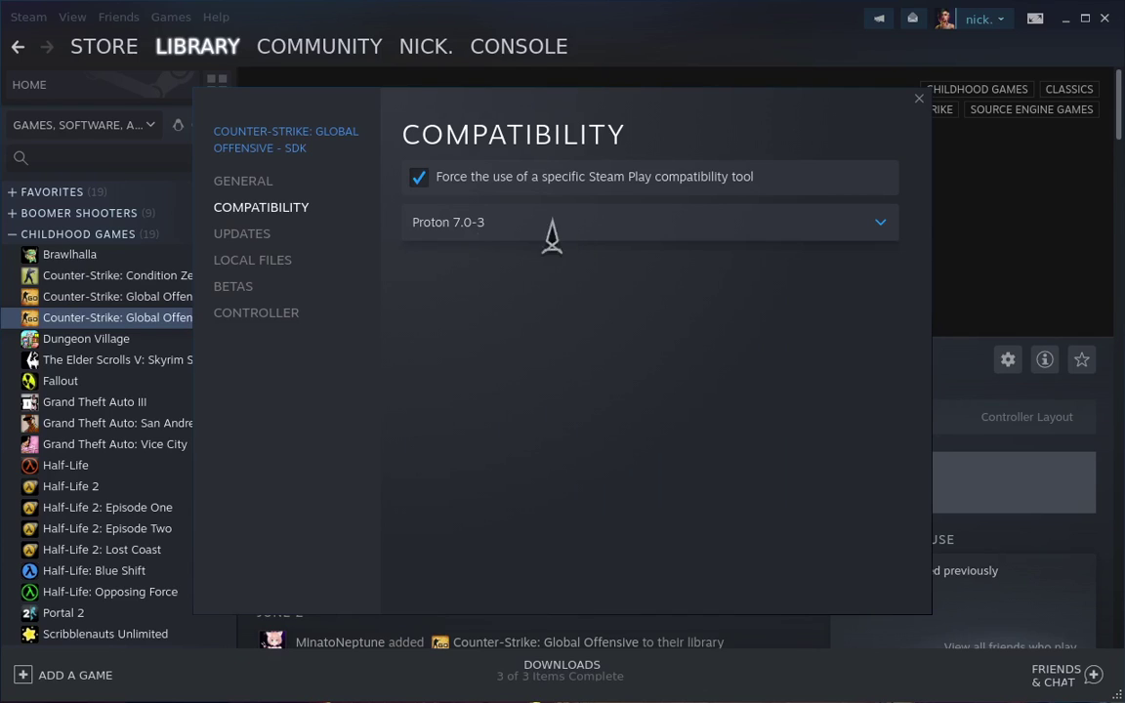
click(479, 226)
click(468, 227)
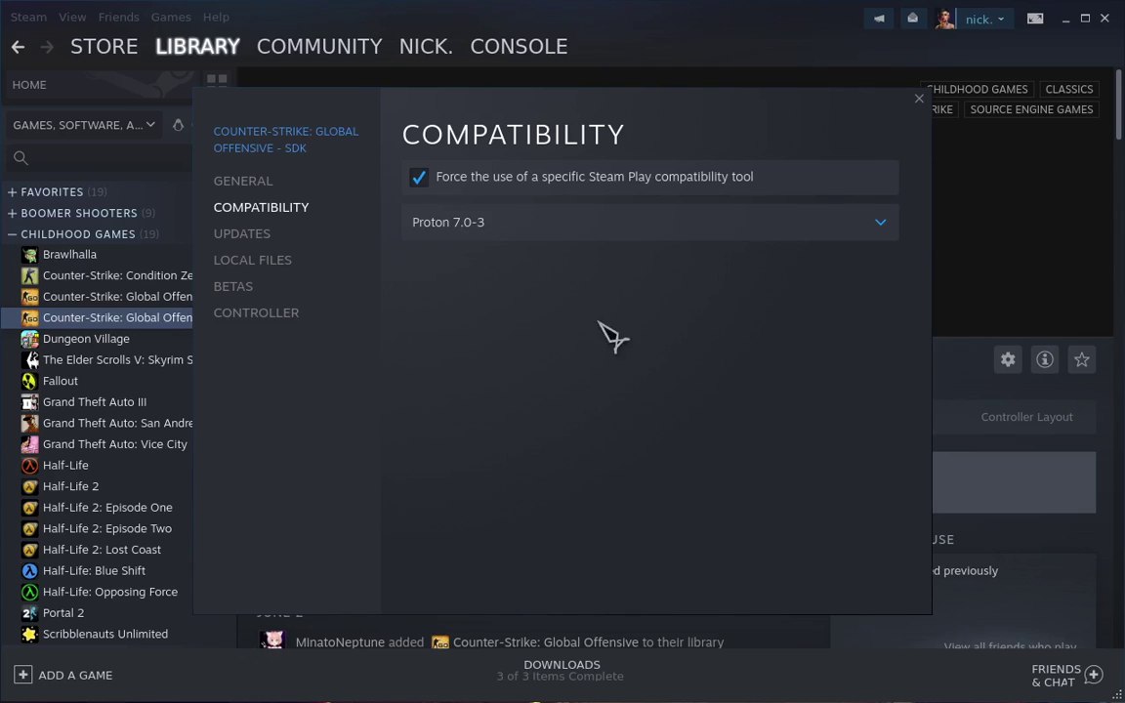
click(919, 98)
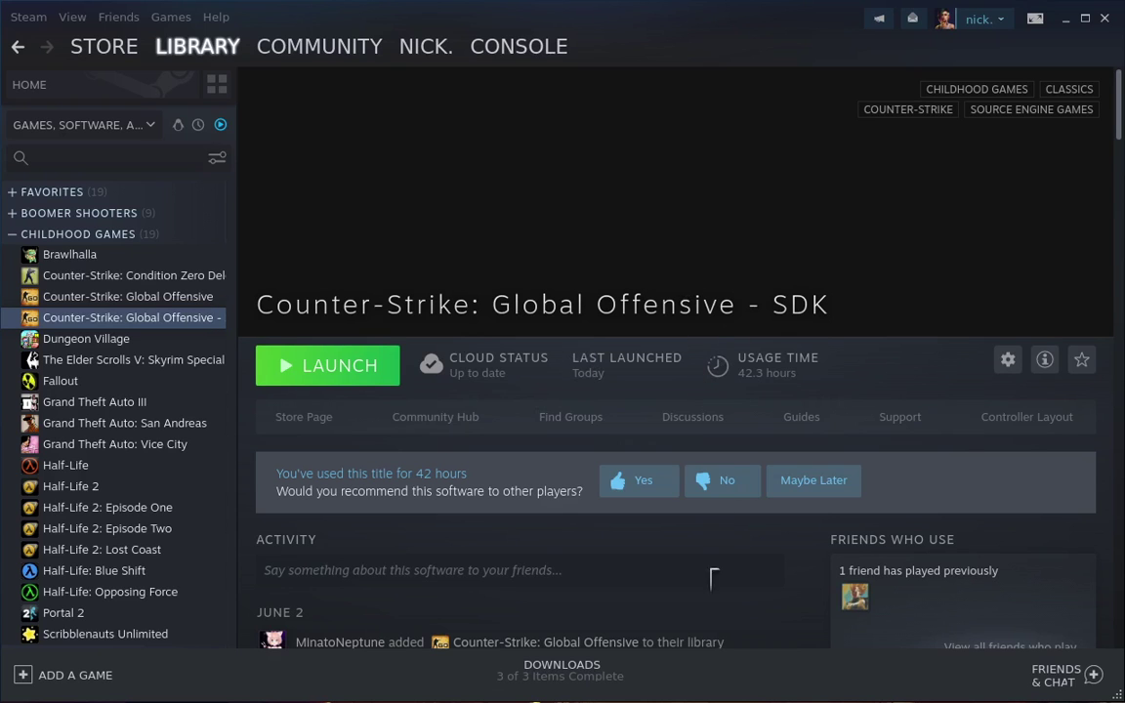
Switch to the install guide and copy the command download_depot 730 732.
mouse_move(644, 698)
click(712, 668)
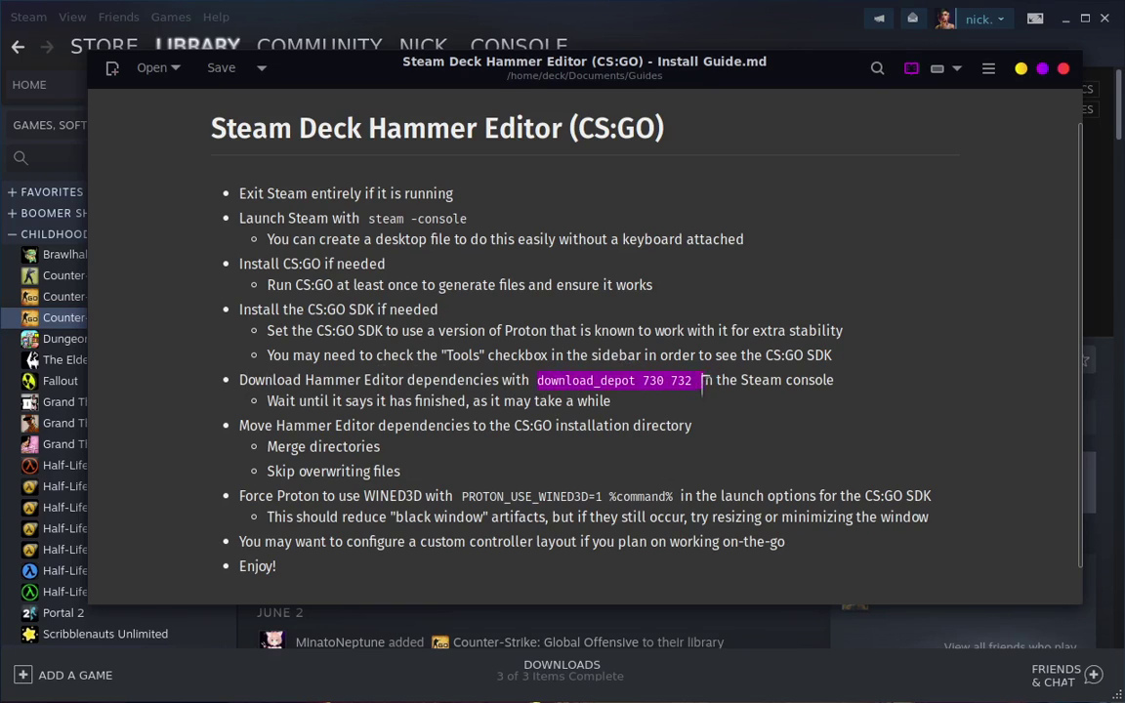
right_click(686, 391)
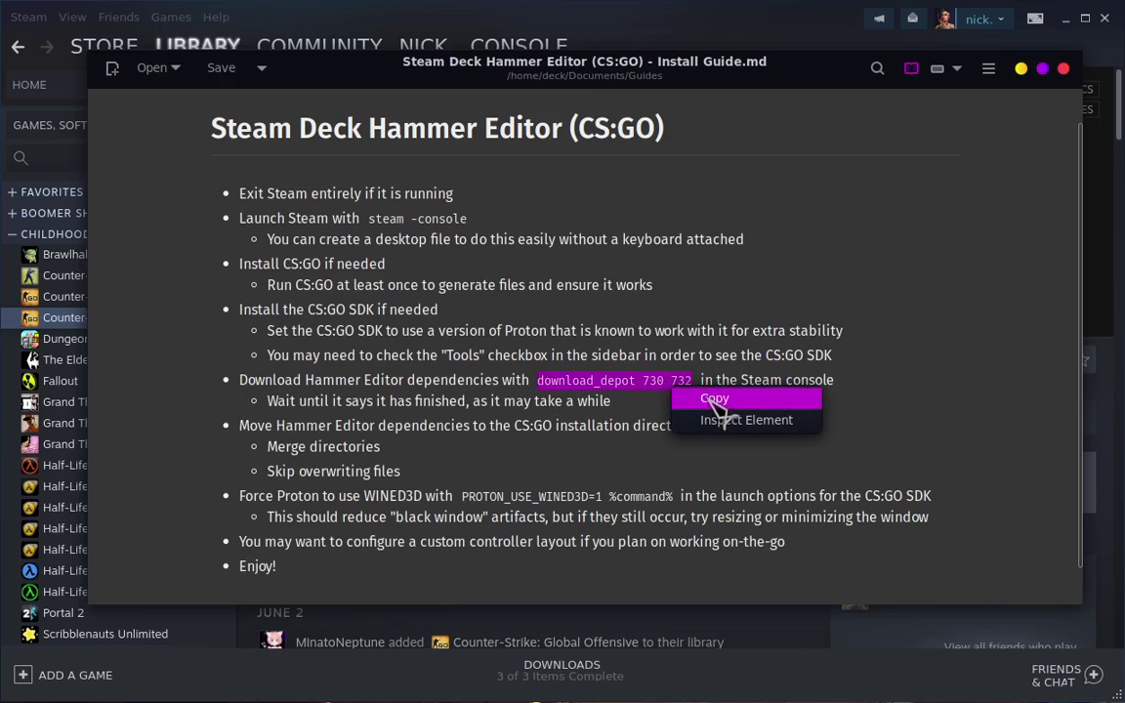
click(725, 397)
Switch to Steam's Console page and bring up the paste option for its command line, without pasting.
click(488, 45)
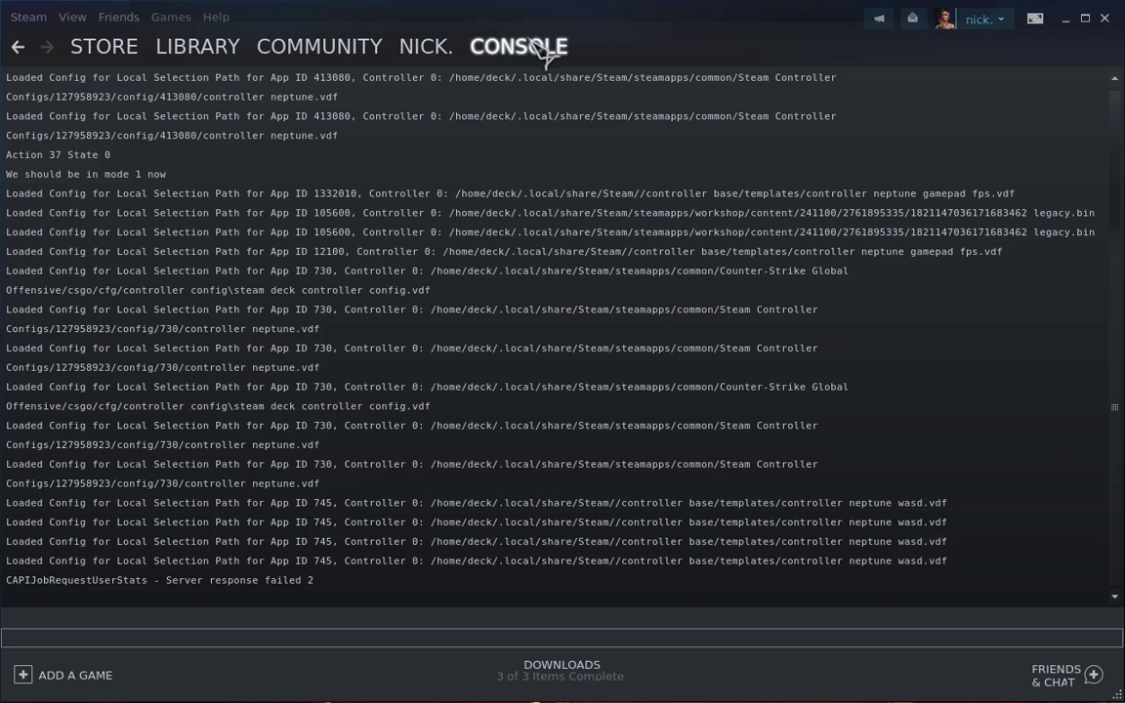
right_click(244, 633)
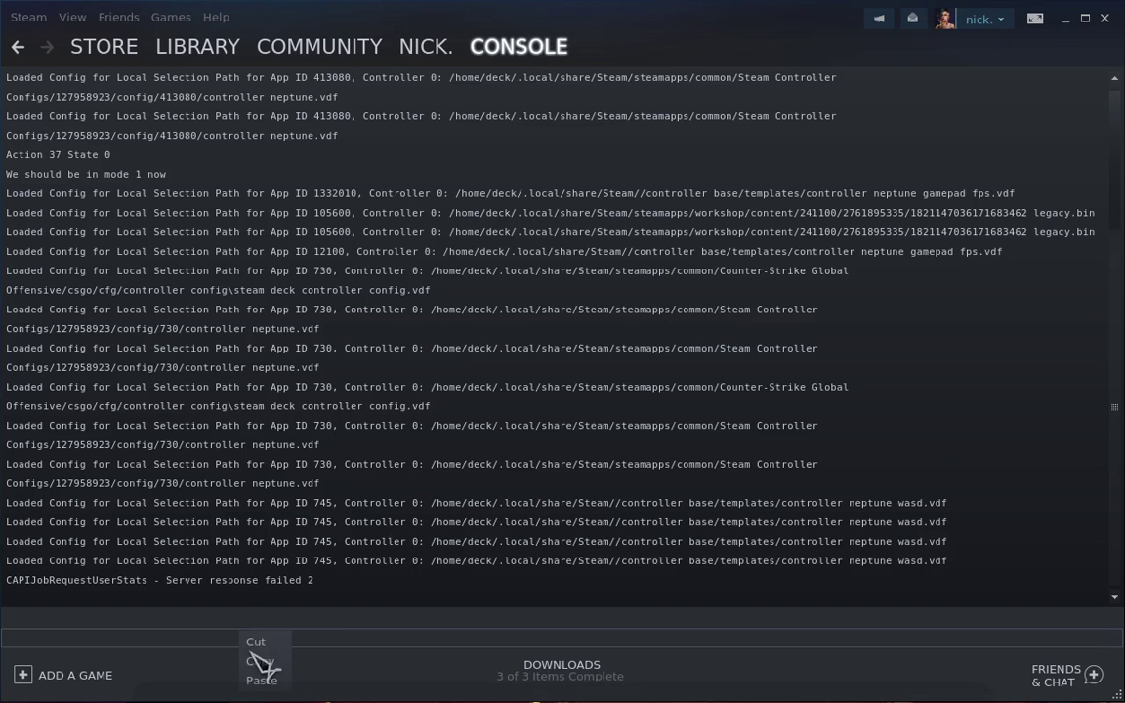
click(398, 553)
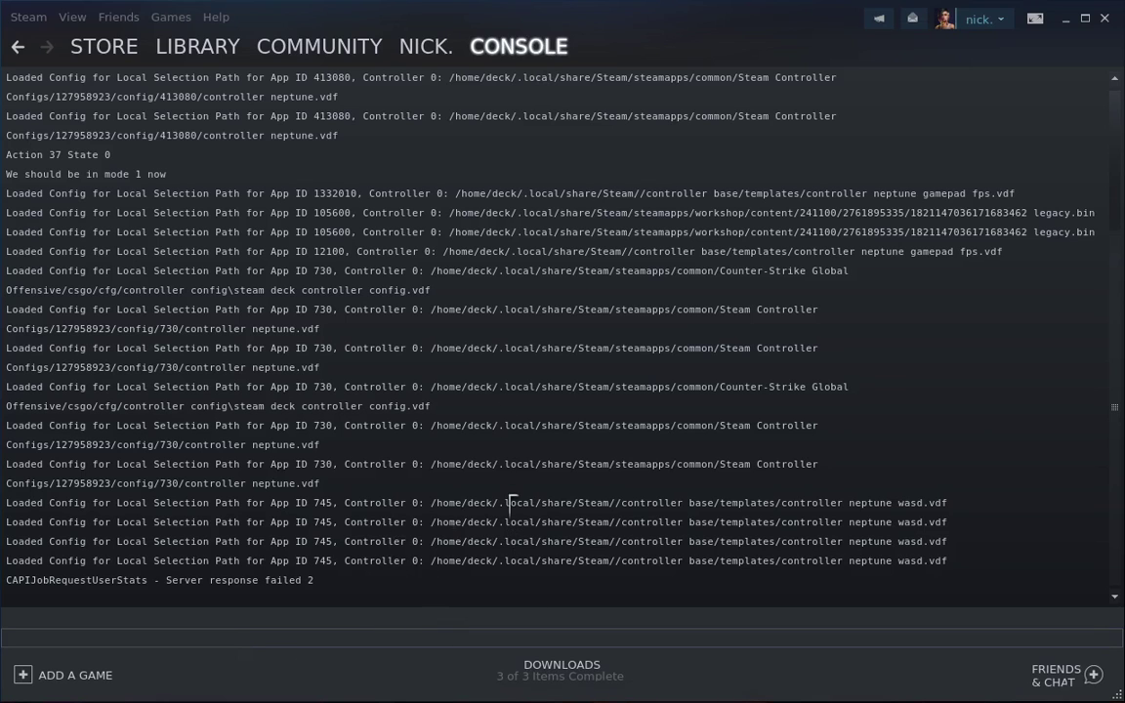
Switch to the Dolphin file manager, go to the Home folder and check the Show Hidden Files option.
mouse_move(561, 696)
click(559, 668)
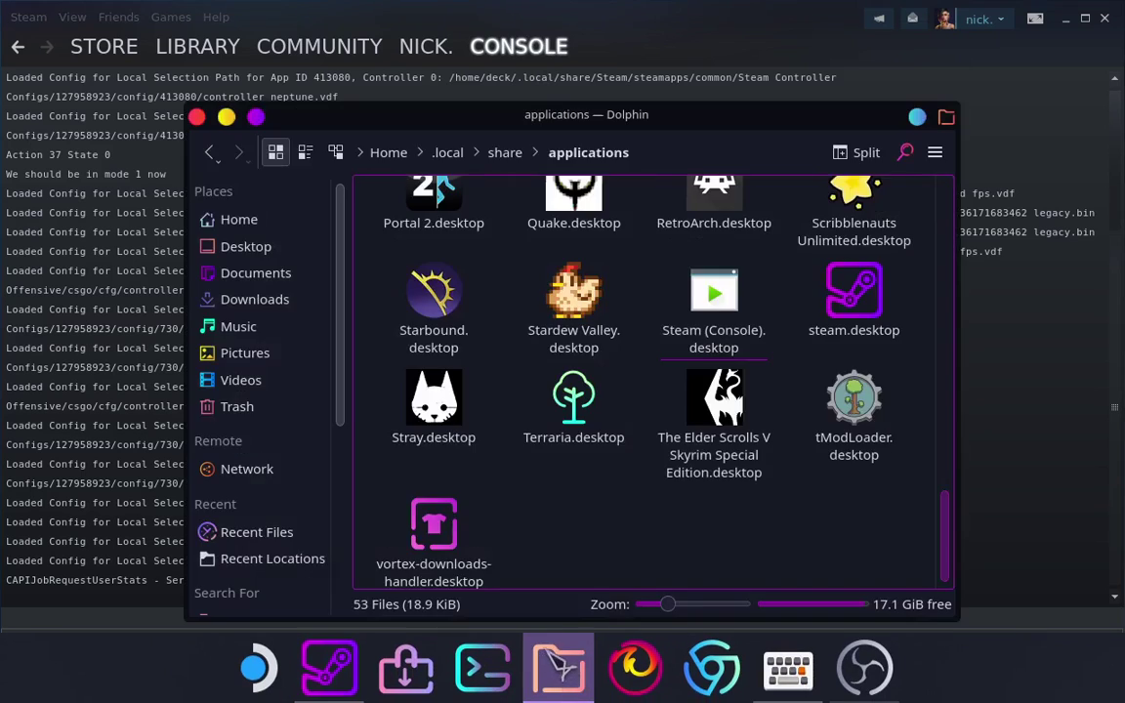
click(244, 220)
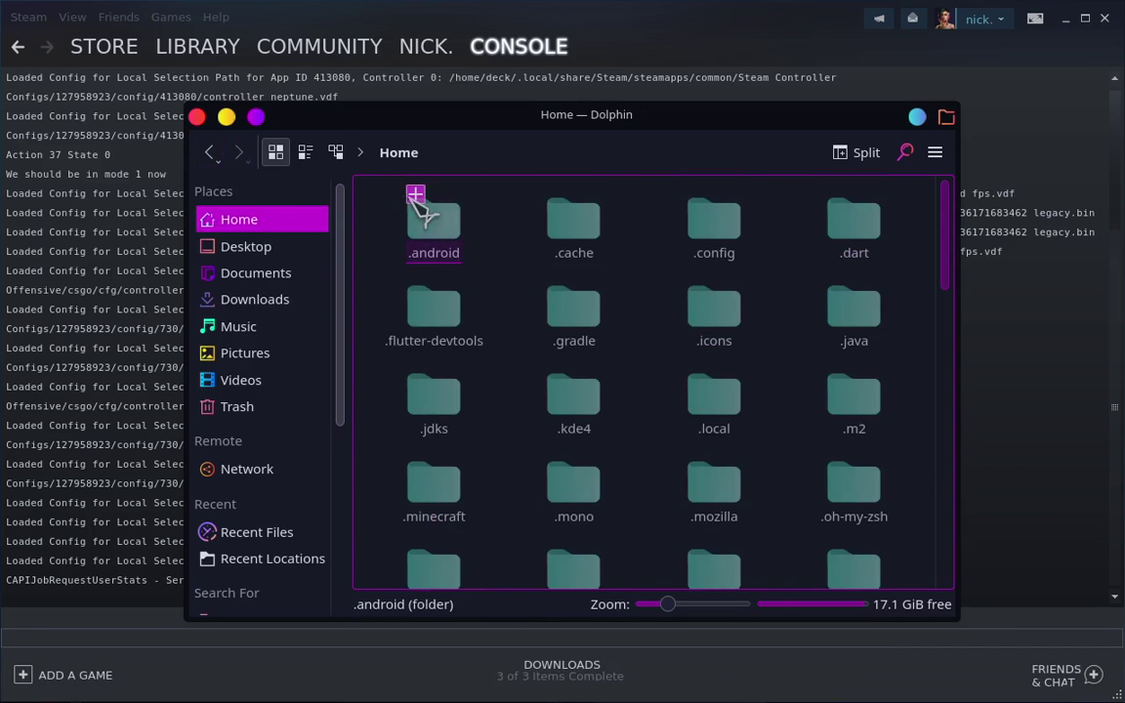
click(935, 153)
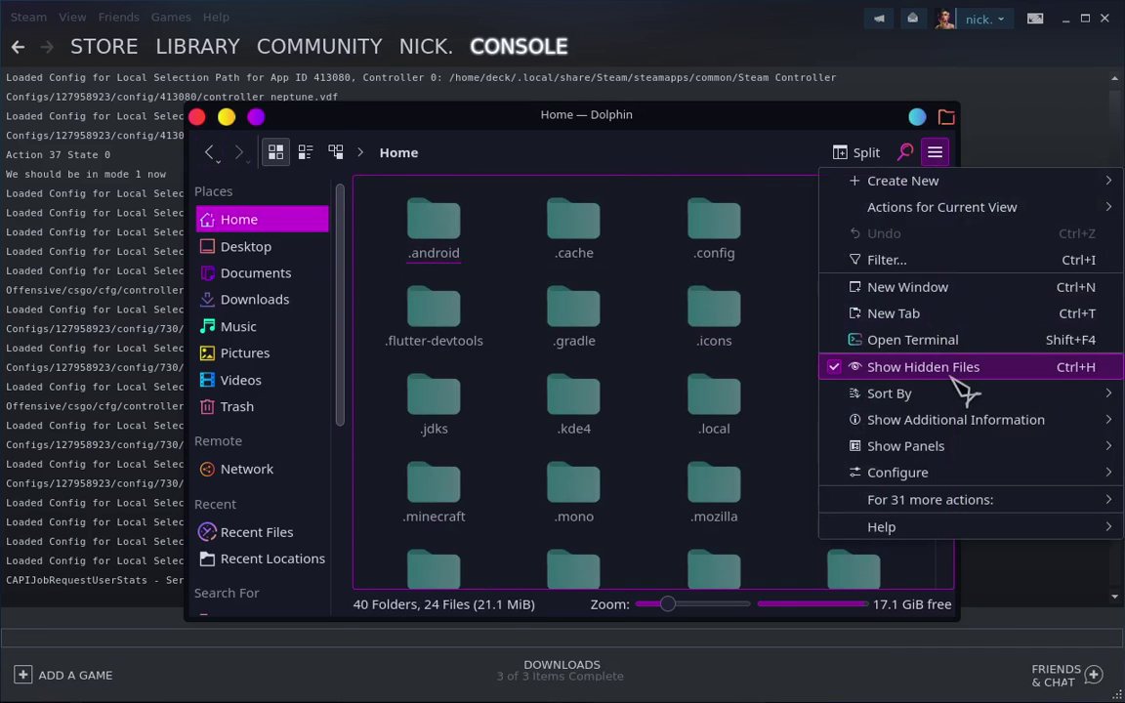
click(666, 394)
Navigate from Home to the downloaded depot folder .steam/steam/ubuntu12_32/steamapps/content/app_730/depot_732.
scroll(665, 395, down, 5)
scroll(665, 395, up, 2)
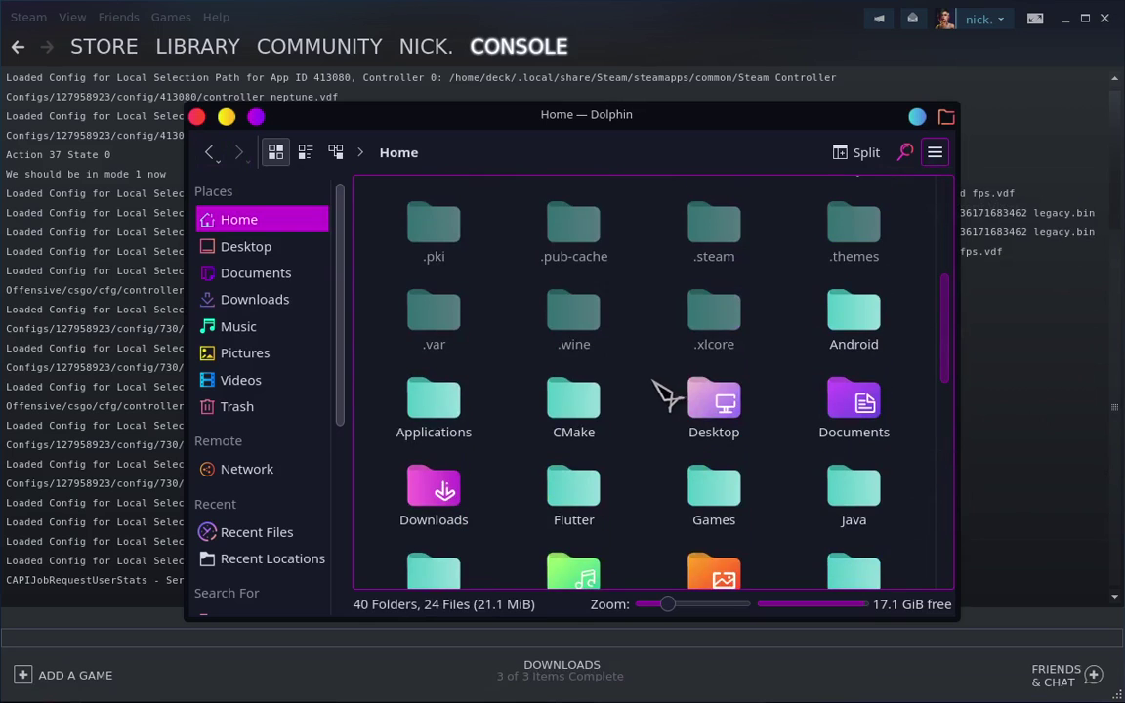
click(714, 227)
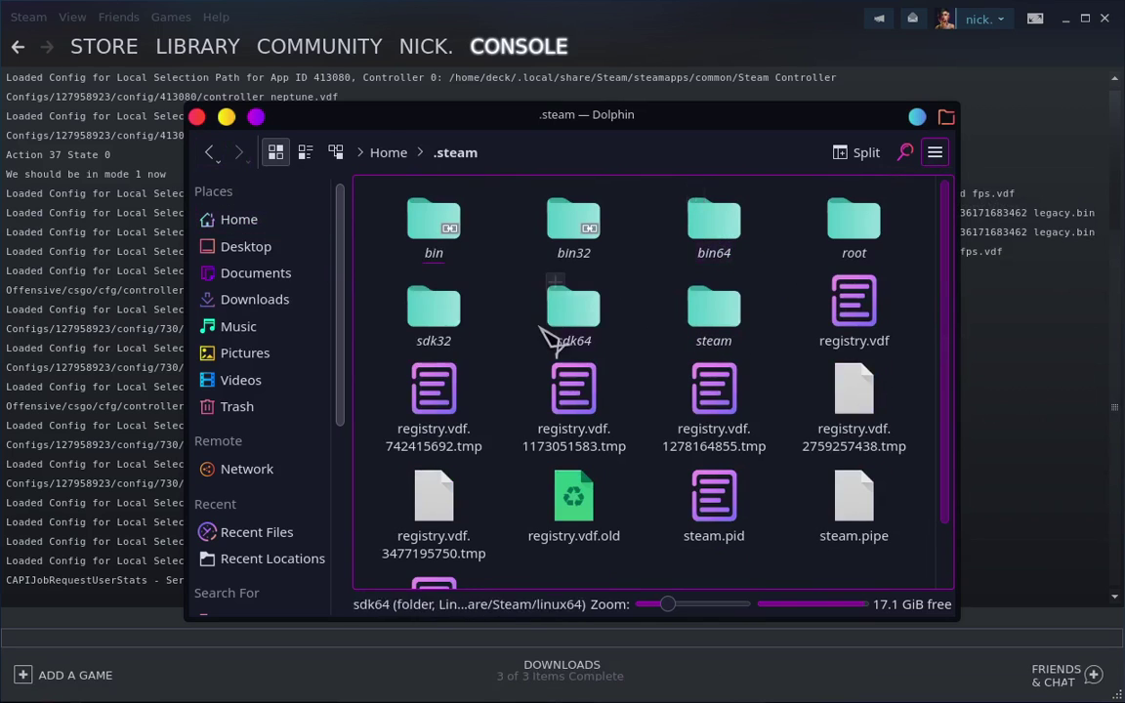
click(728, 318)
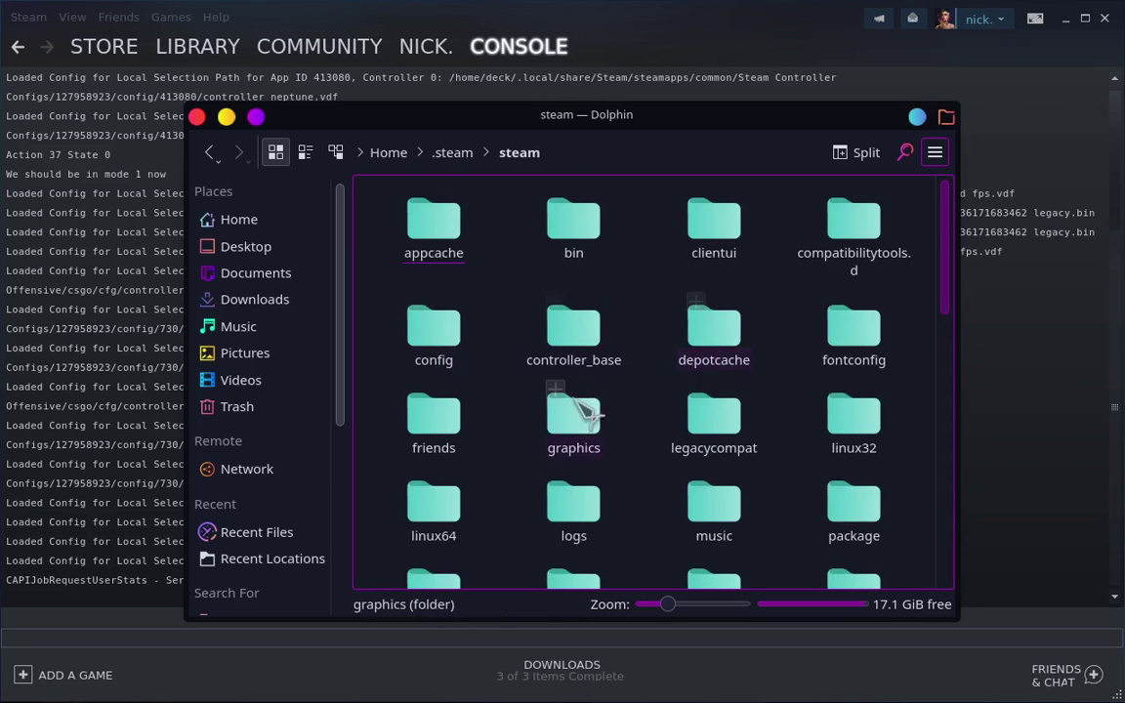
scroll(586, 415, down, 4)
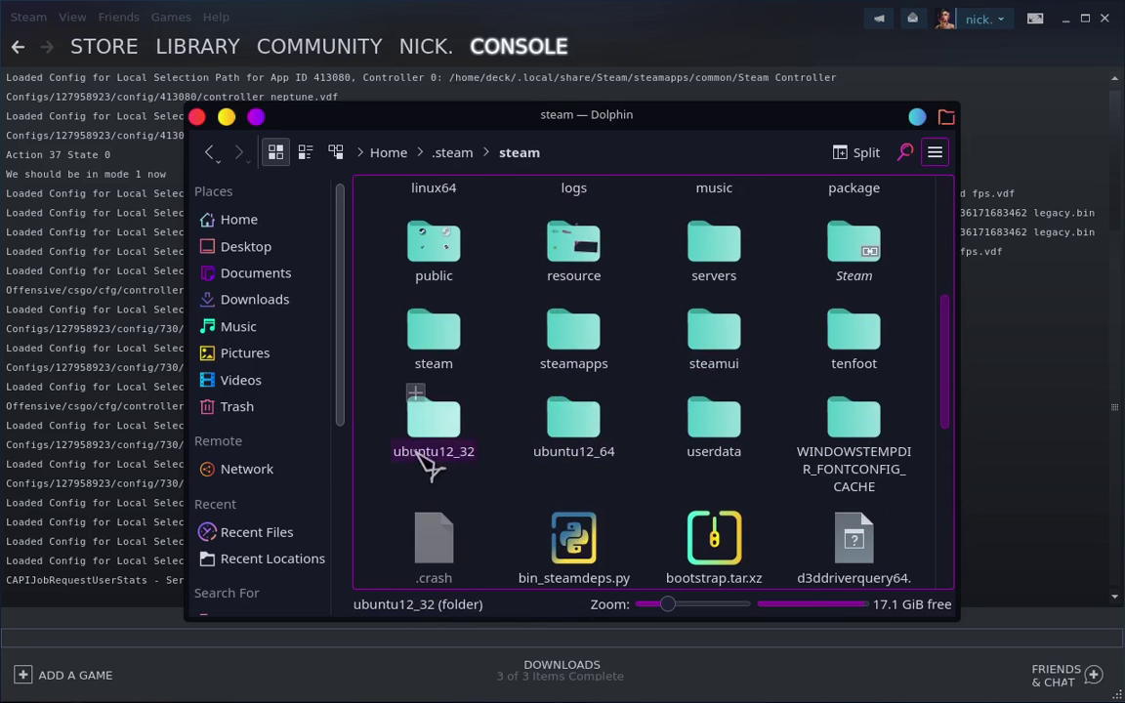
click(466, 451)
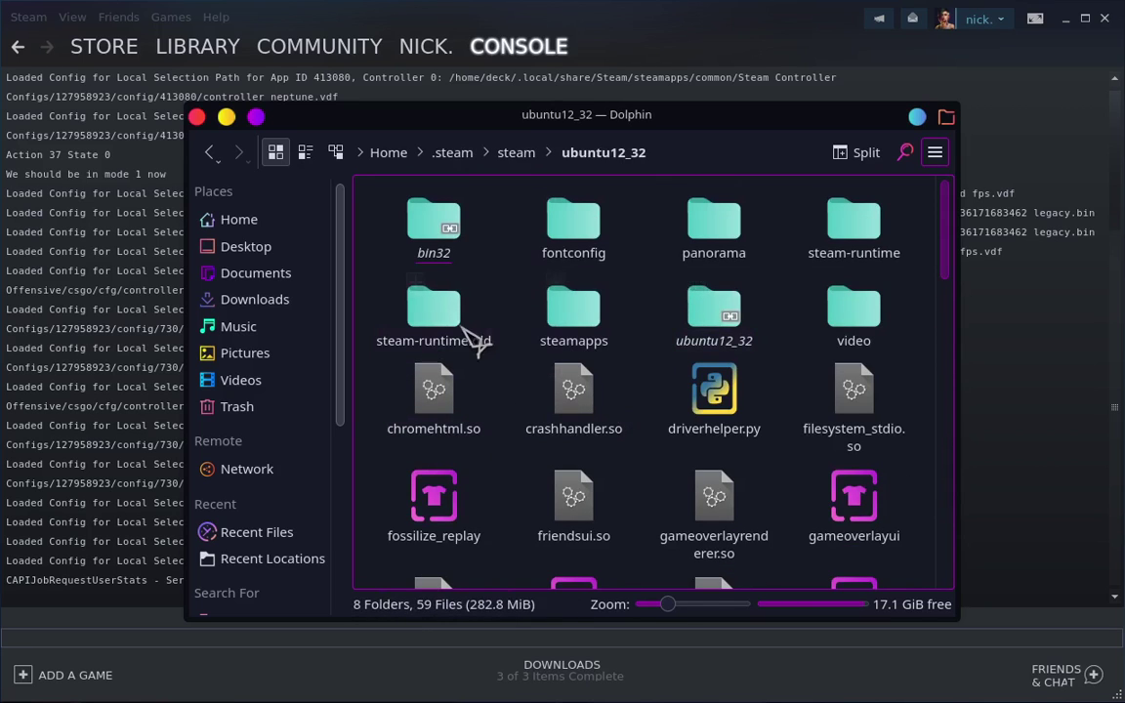
click(576, 317)
click(426, 258)
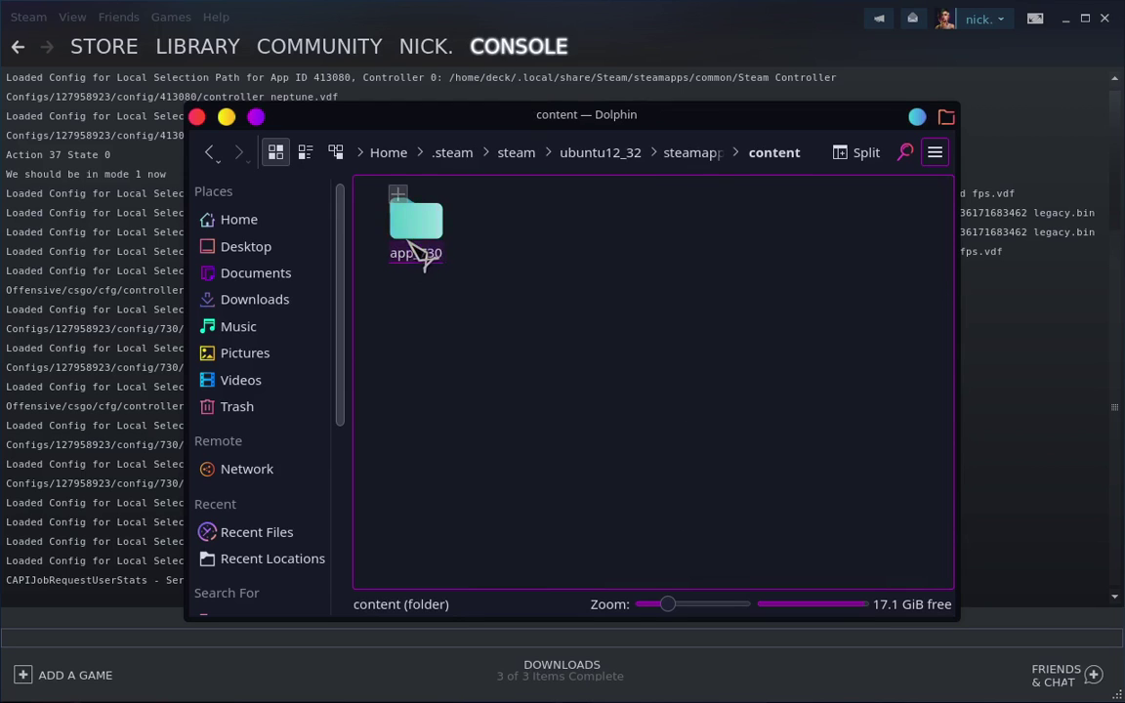
click(427, 242)
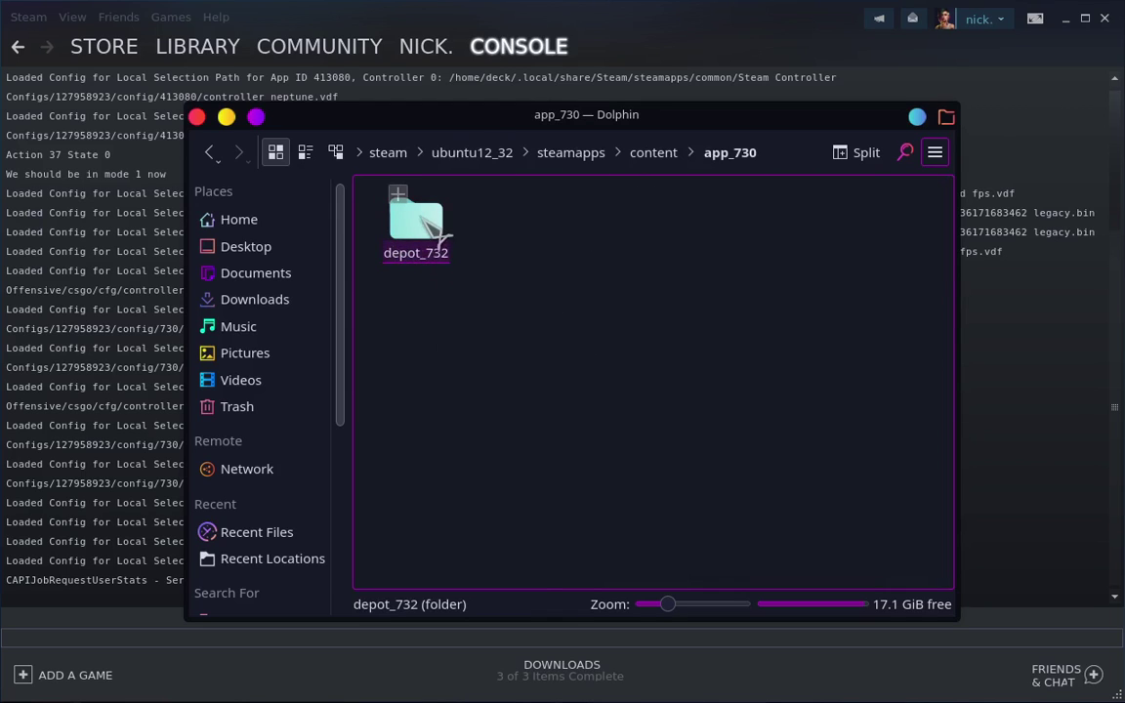
click(420, 223)
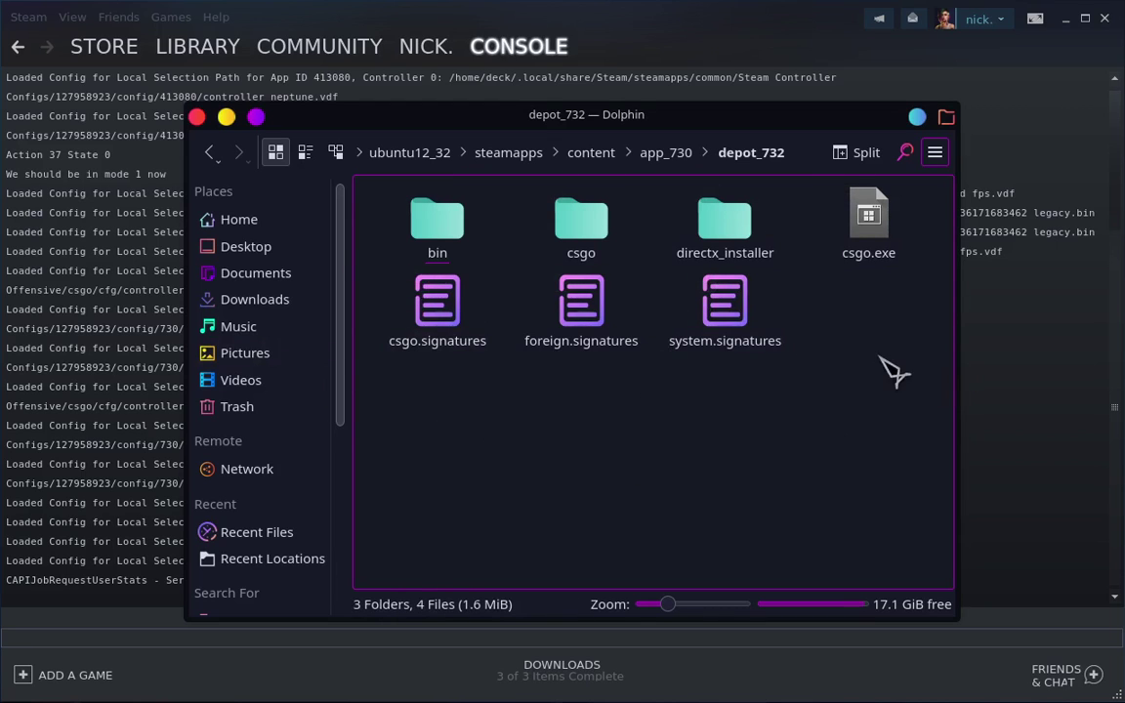
Copy all the files and folders in depot_732.
drag(884, 372, 430, 235)
right_click(430, 234)
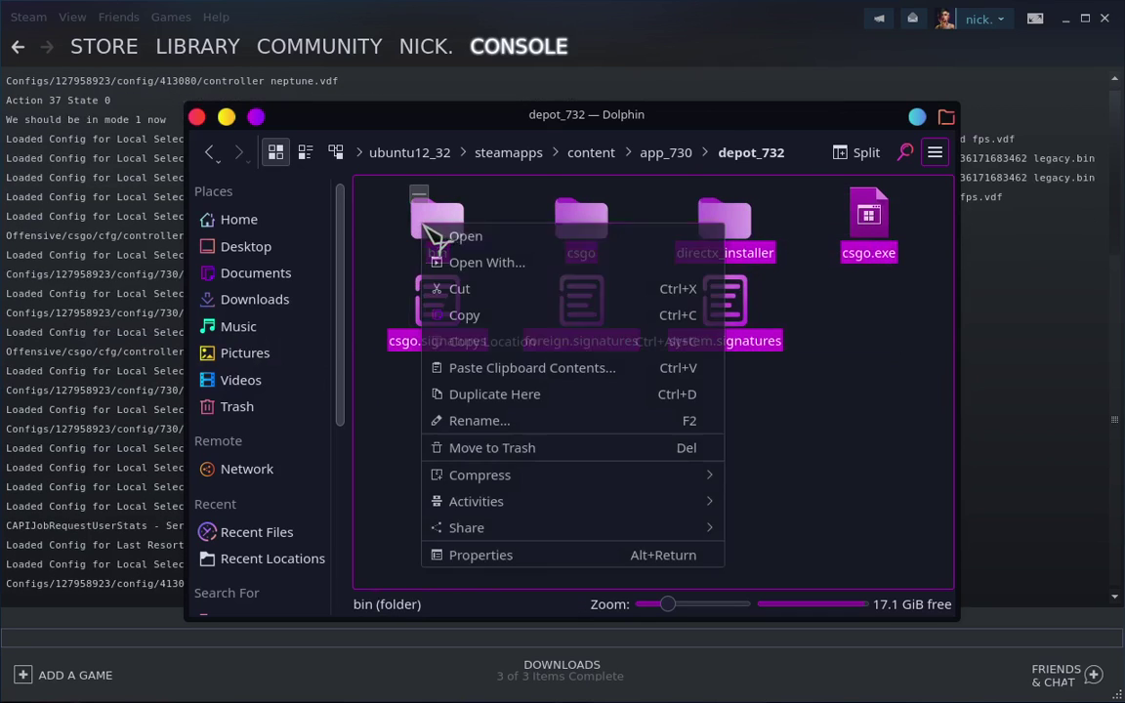
click(493, 317)
right_click(295, 220)
click(381, 234)
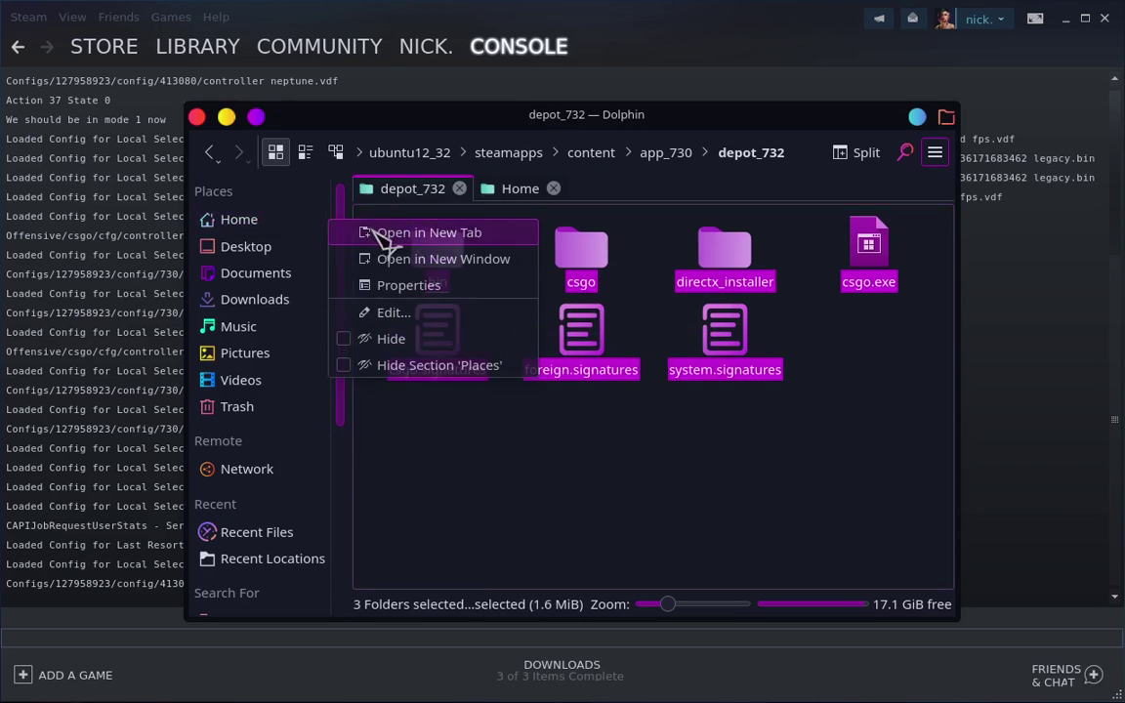
click(498, 192)
scroll(573, 382, down, 5)
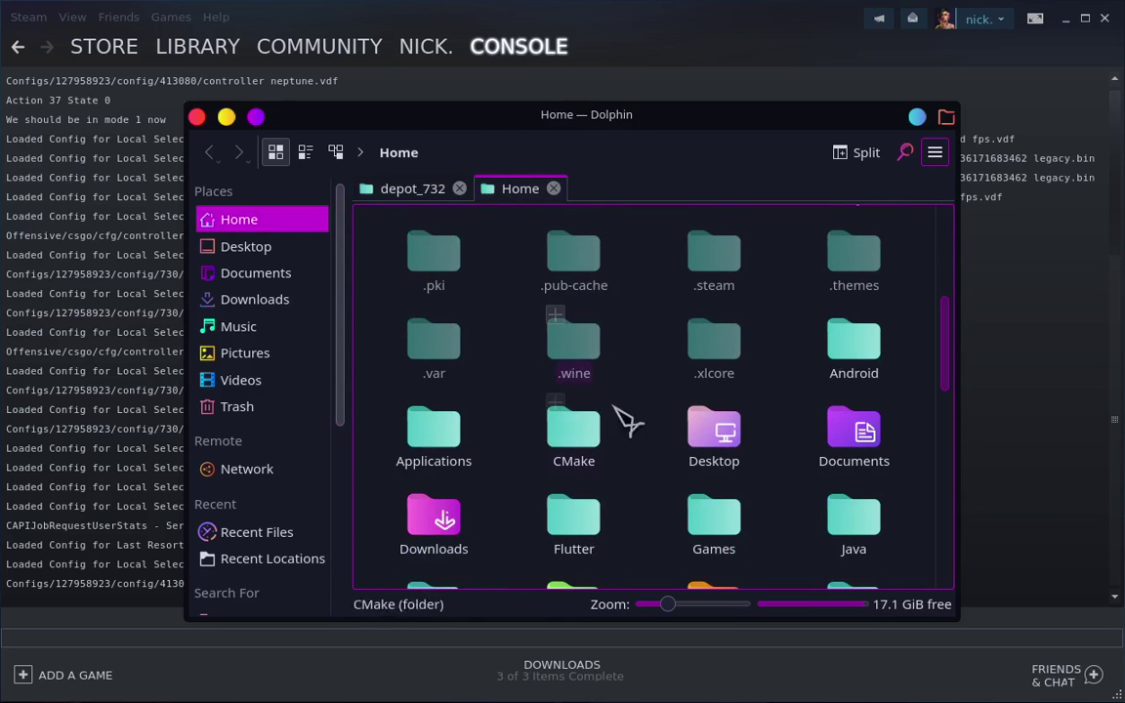
Switch to Steam's library and open the local files folder of Counter-Strike: Global Offensive.
click(146, 142)
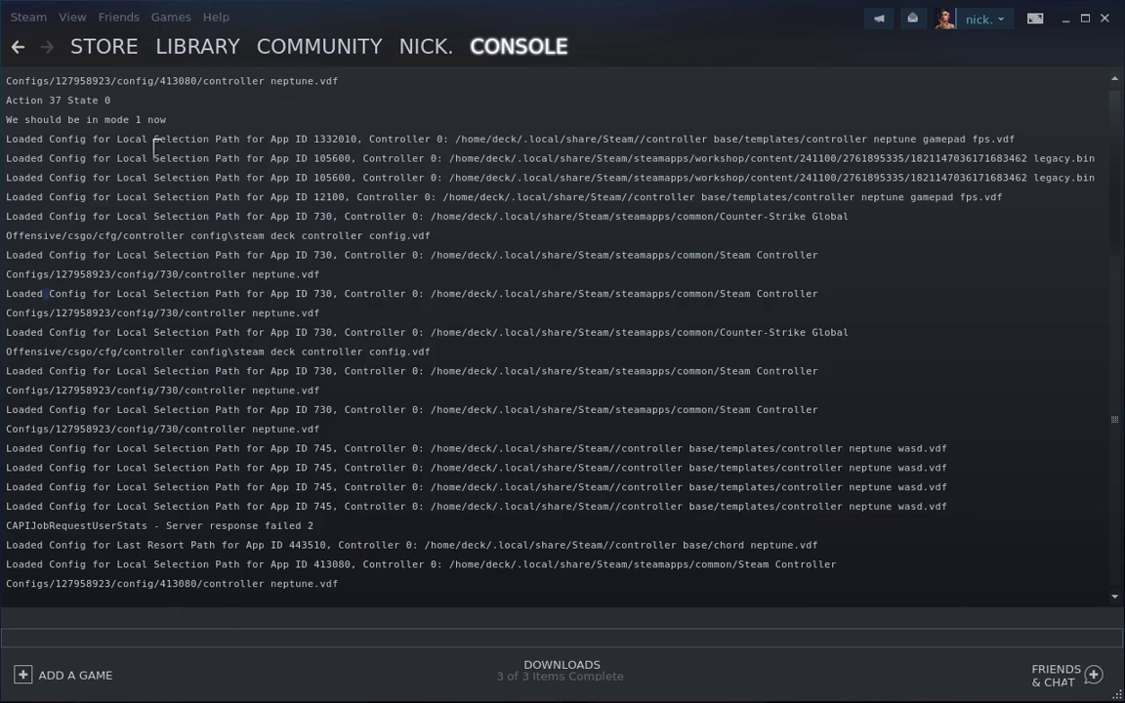
click(197, 49)
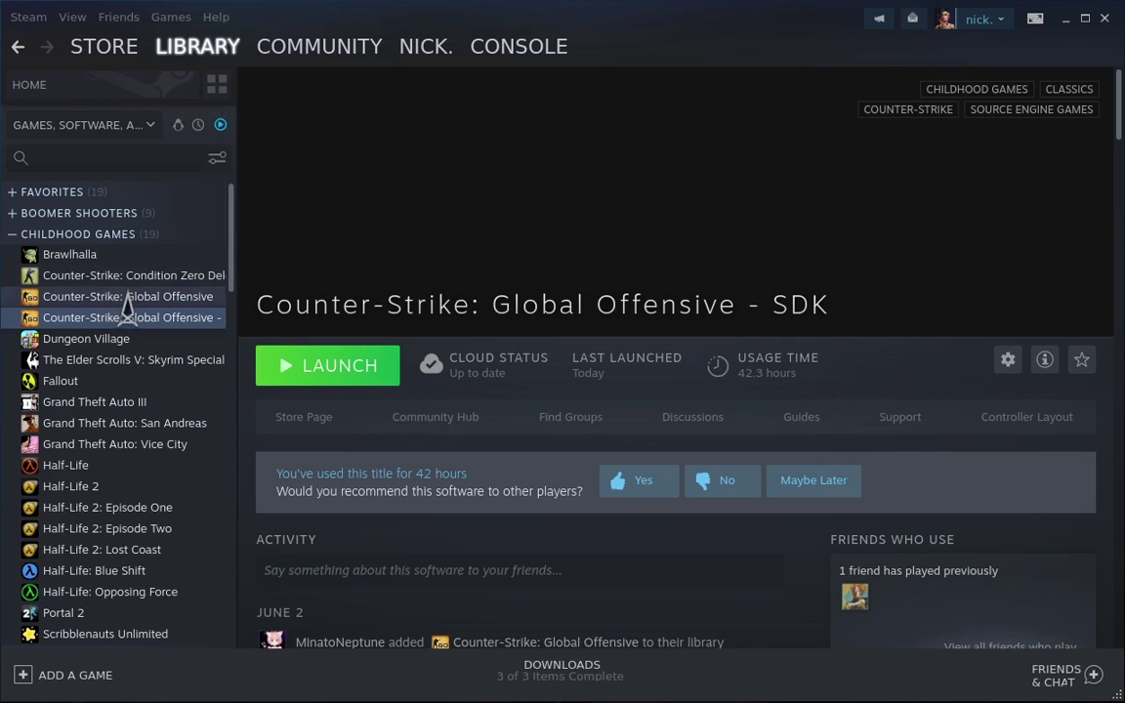
click(129, 296)
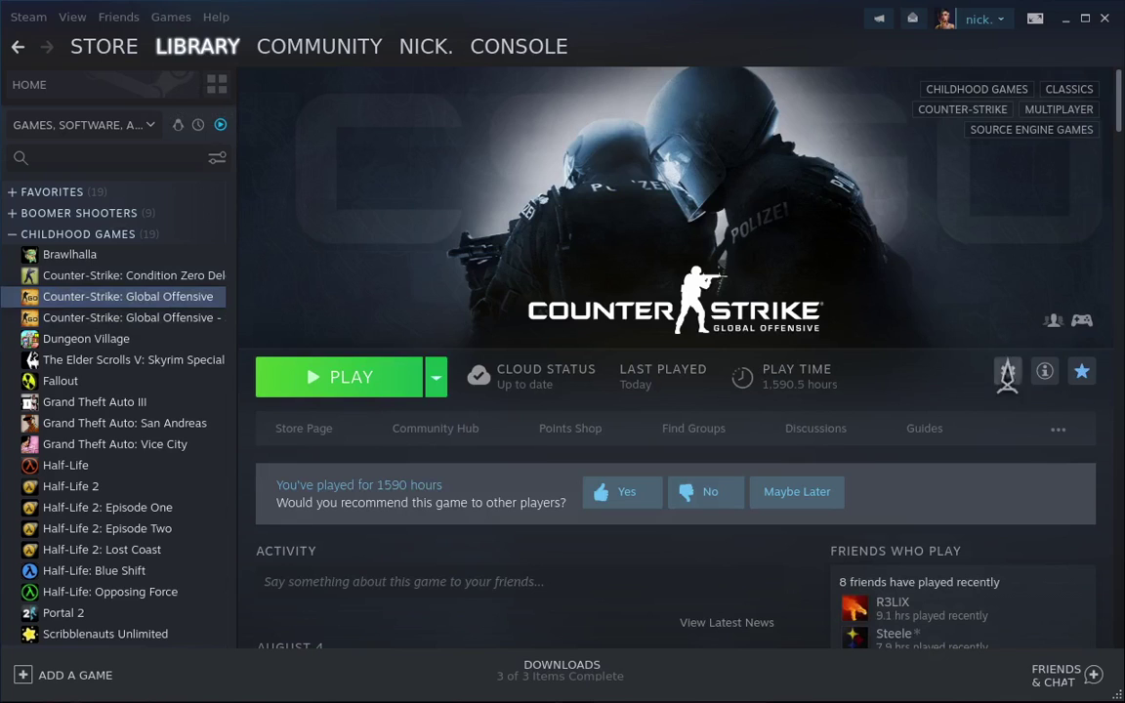
click(1008, 373)
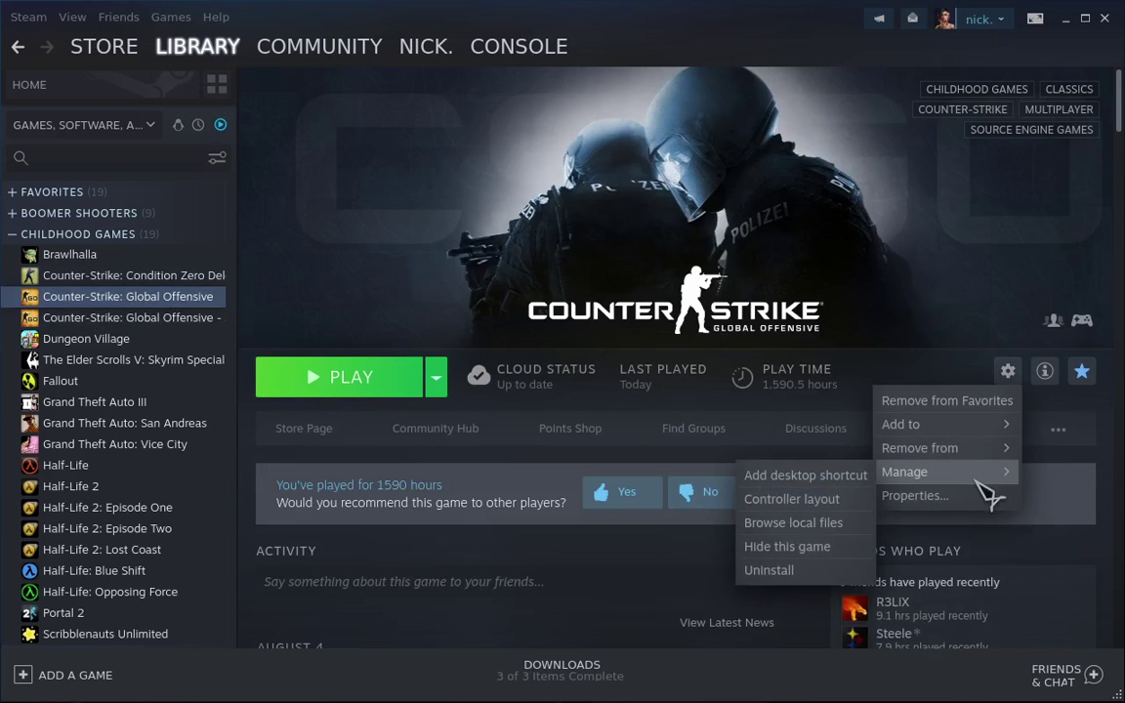
click(793, 522)
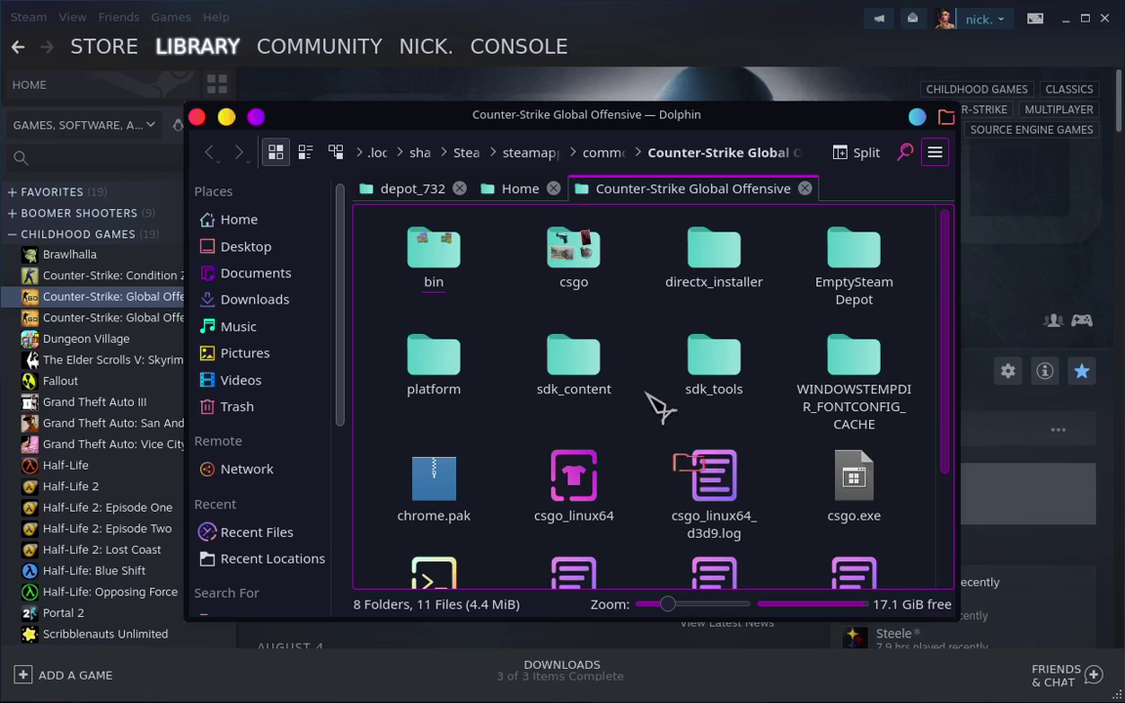
Paste the copied depot files into the Counter-Strike Global Offensive folder, writing into all existing folders and skipping all existing files.
right_click(659, 408)
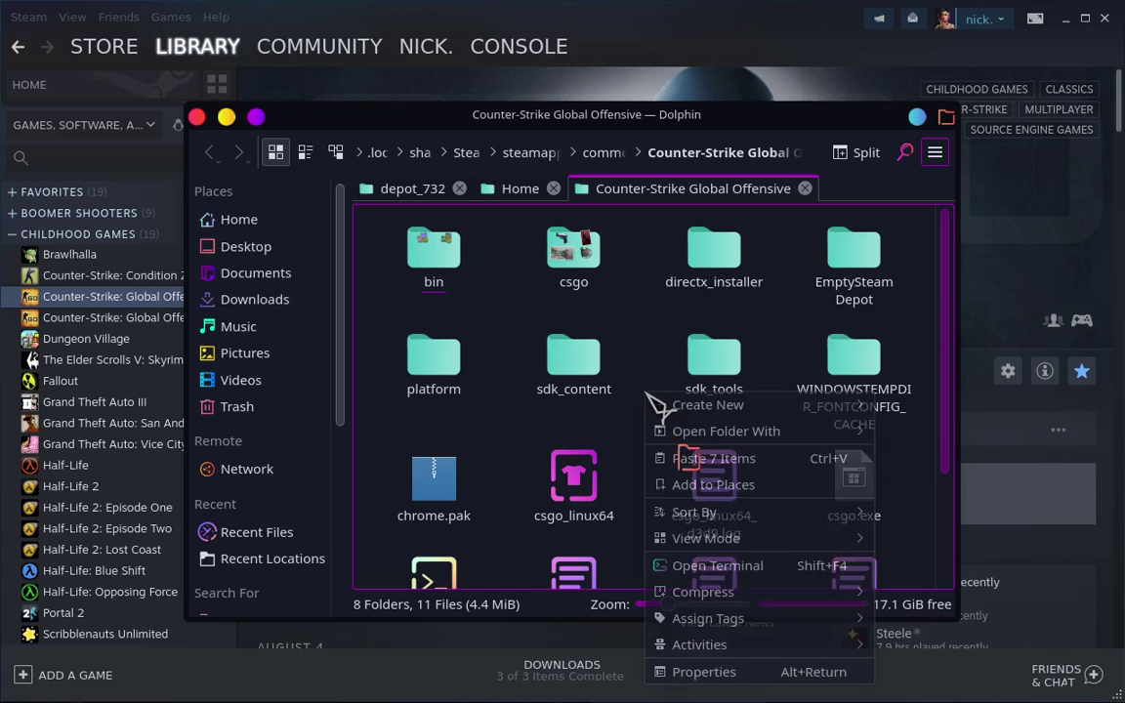
click(750, 469)
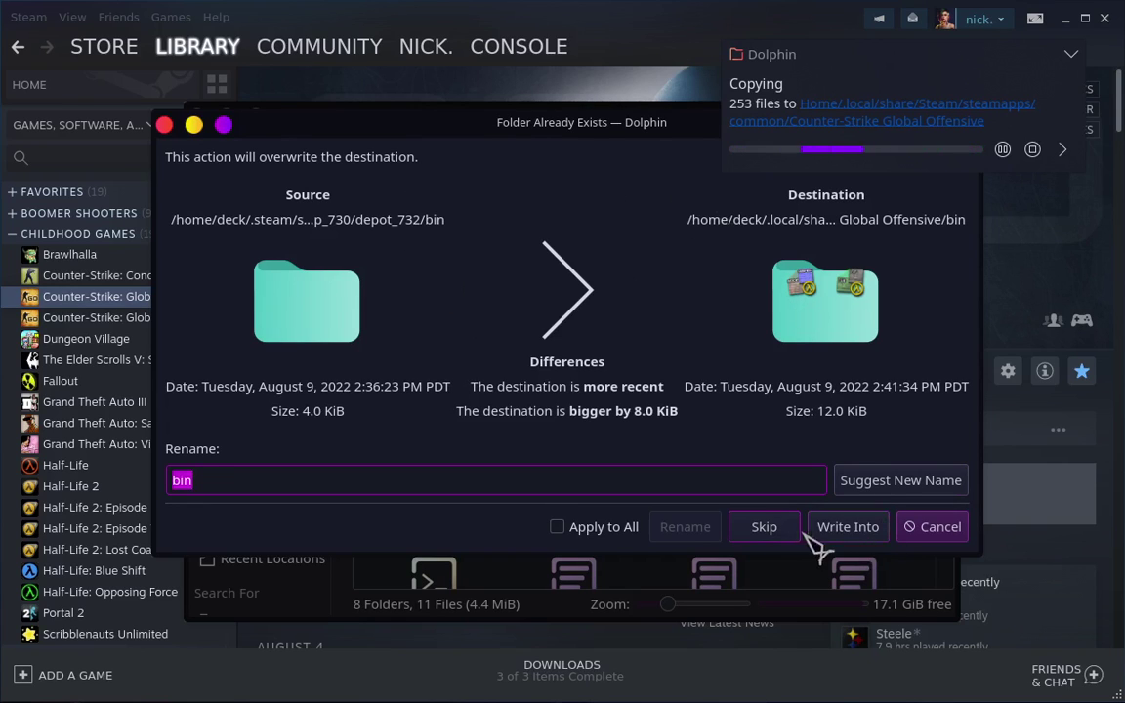
click(557, 527)
click(838, 527)
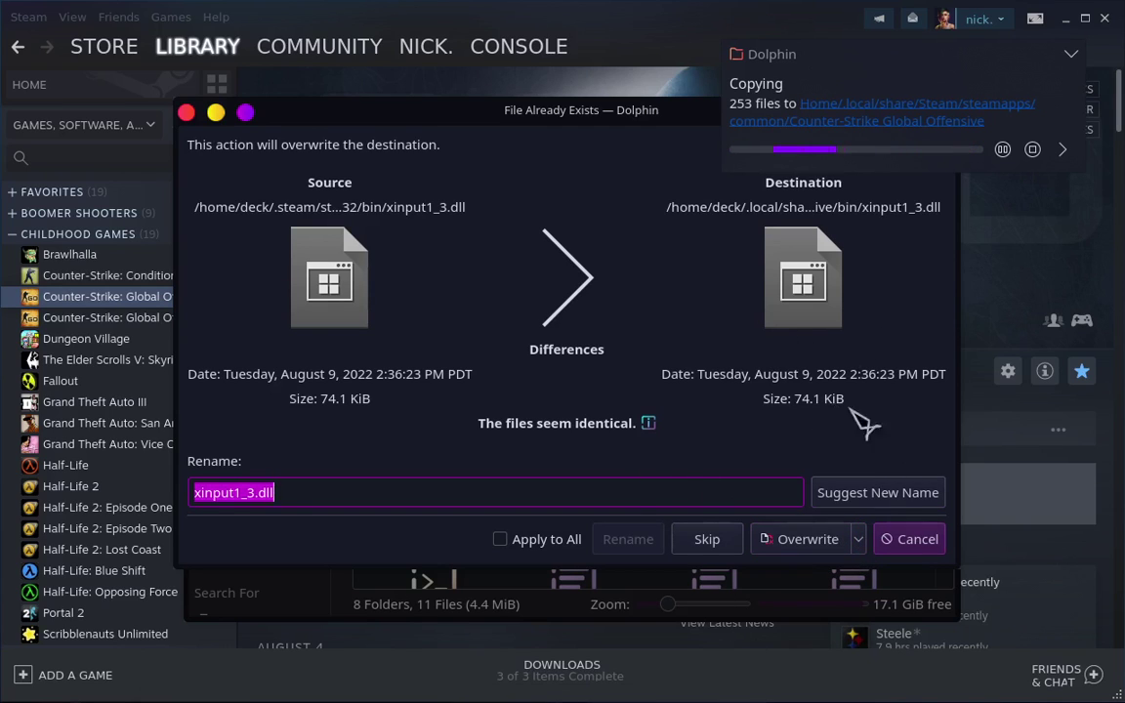
click(578, 541)
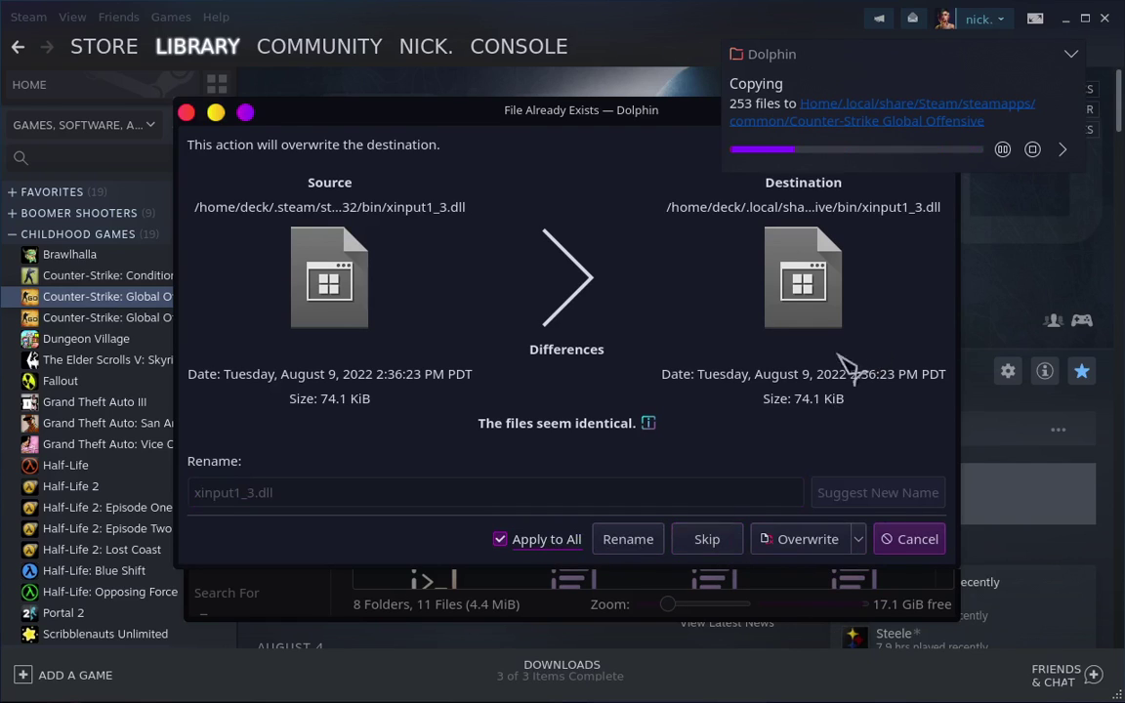
click(709, 540)
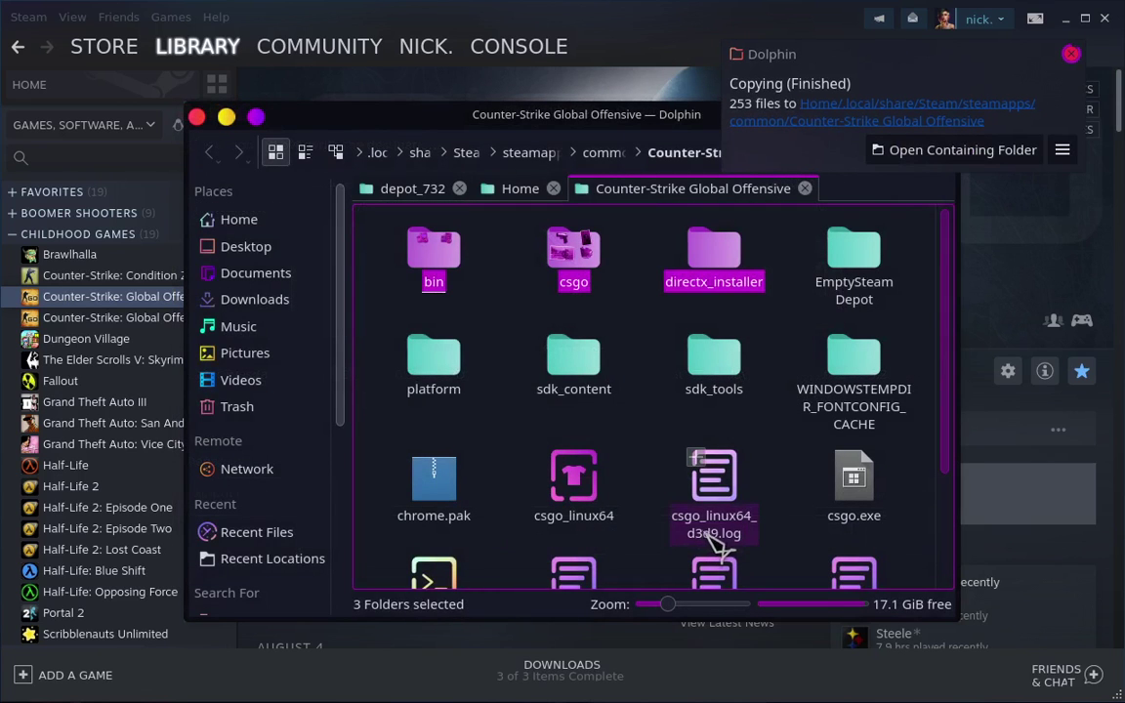
Look through the contents of the Counter-Strike Global Offensive folder and its csgo subfolder.
click(649, 446)
scroll(650, 447, down, 3)
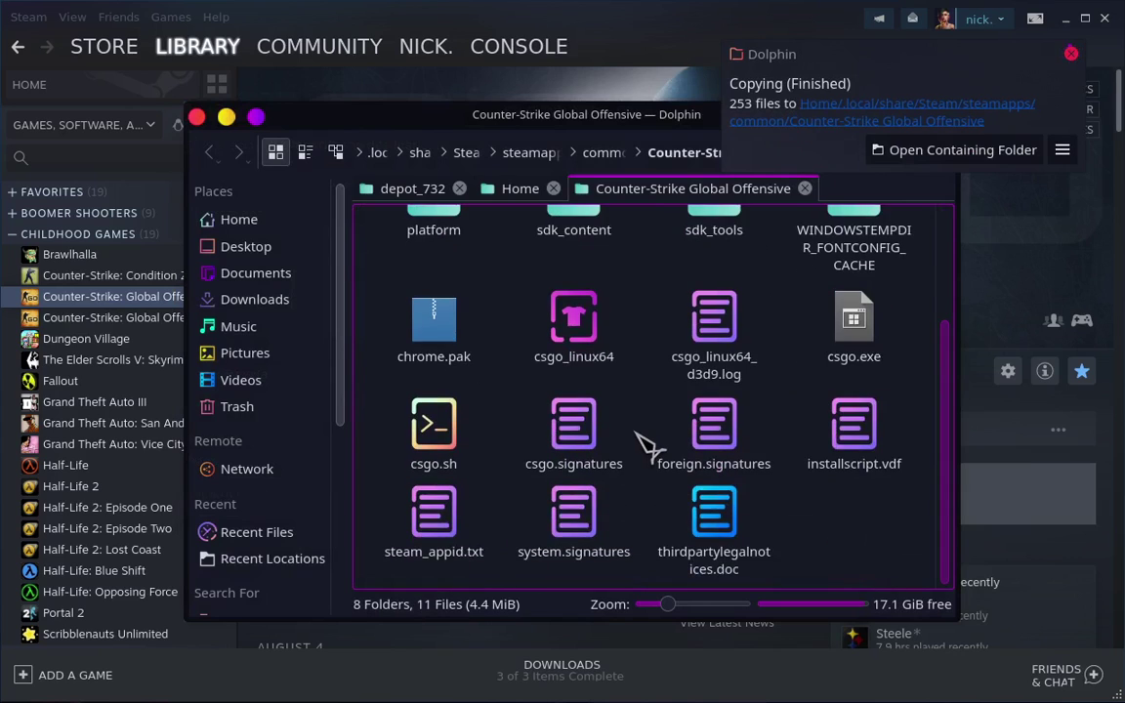
scroll(647, 446, up, 3)
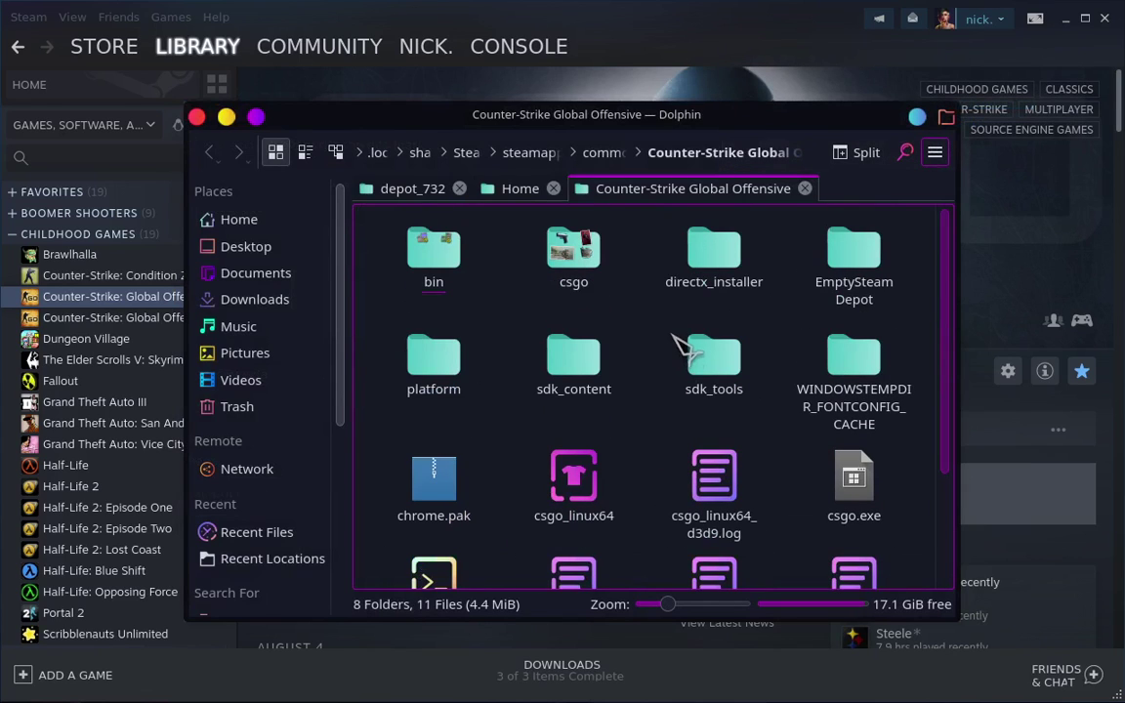
double_click(572, 274)
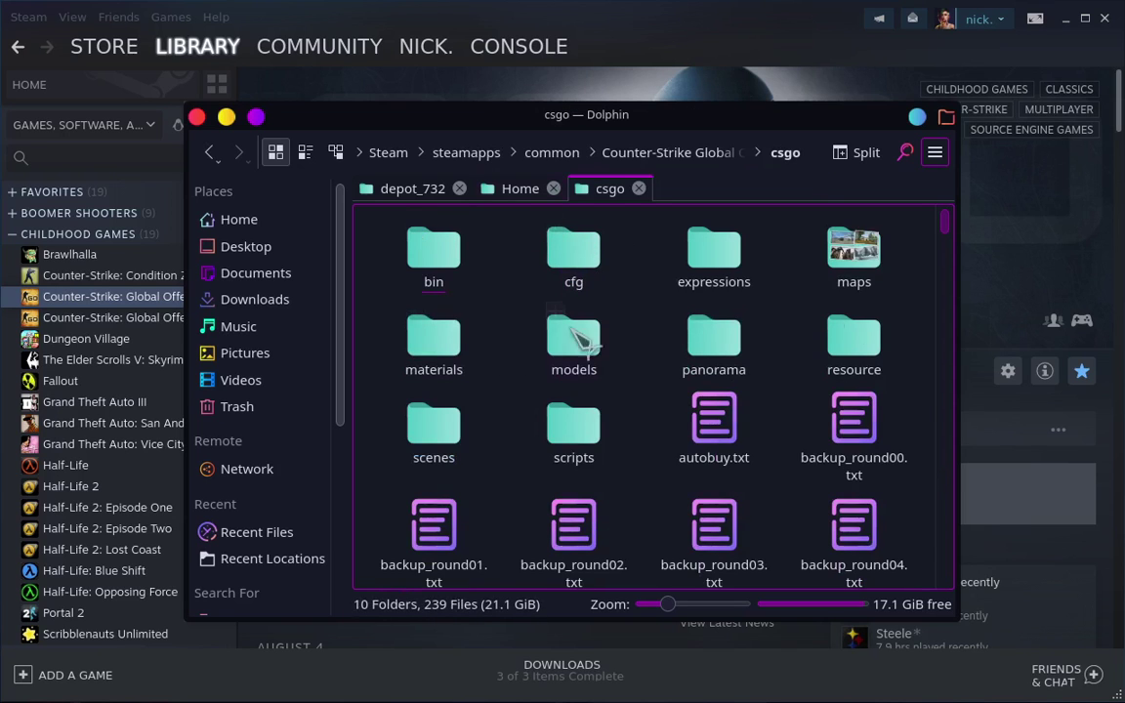
scroll(586, 342, down, 5)
scroll(625, 369, up, 5)
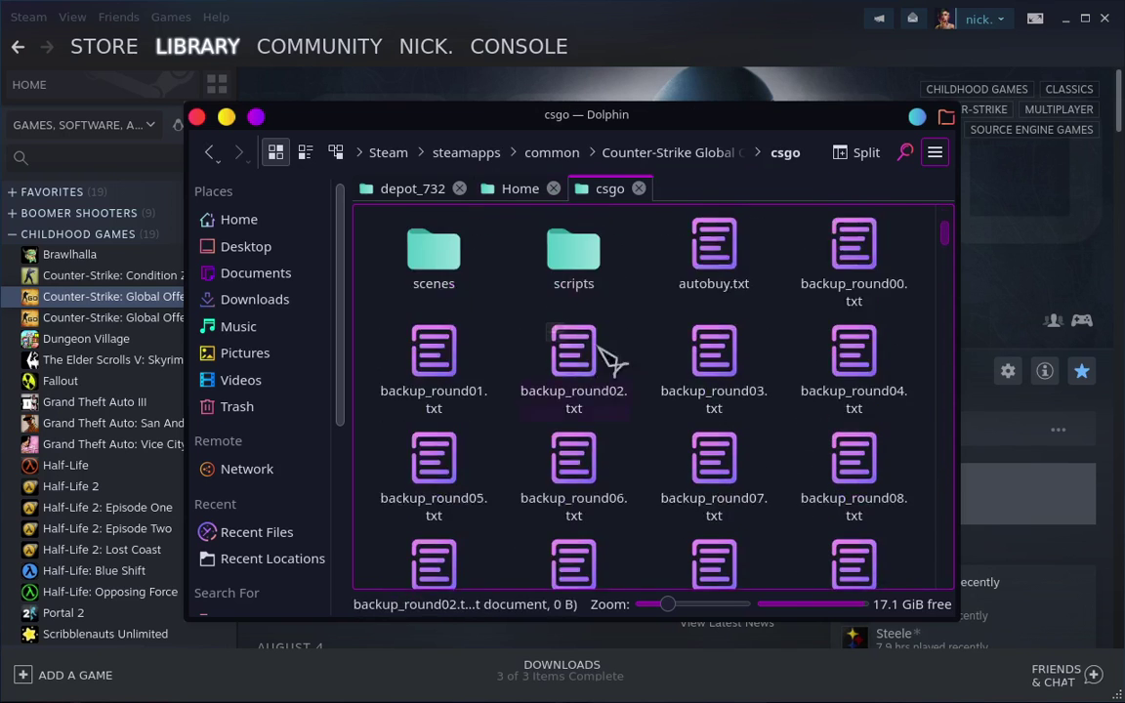
Examine the files in the installation's bin folder and return to the Counter-Strike Global Offensive folder.
click(728, 152)
double_click(430, 256)
scroll(606, 328, down, 4)
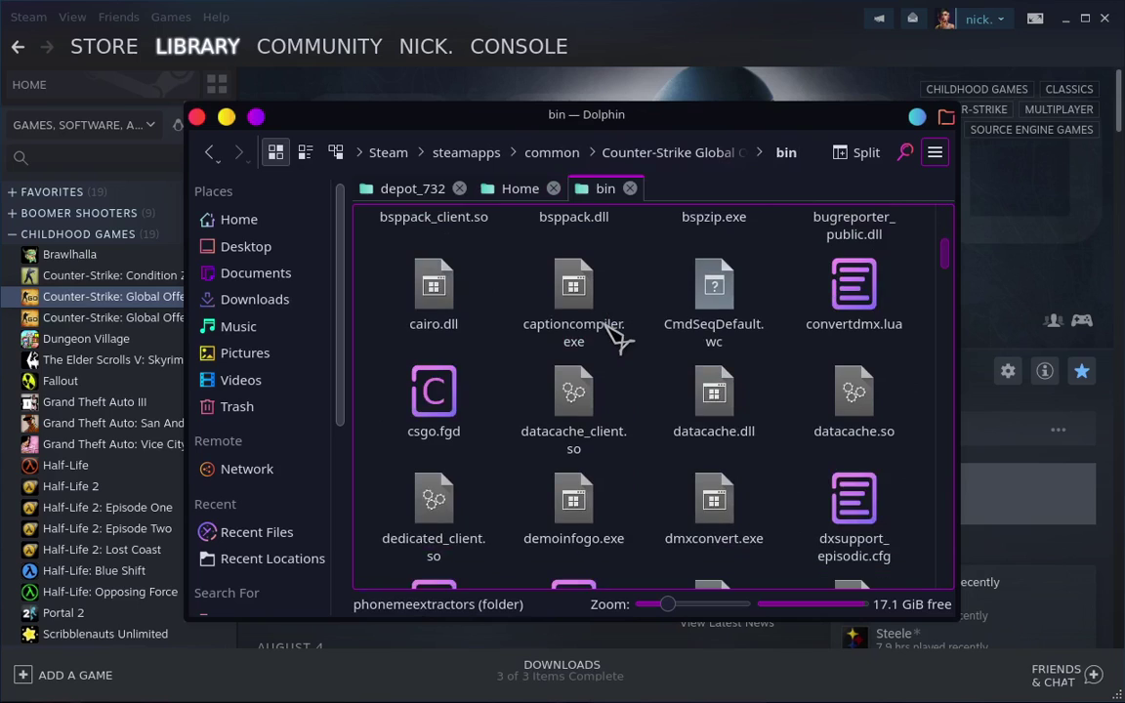
scroll(617, 335, up, 3)
click(716, 283)
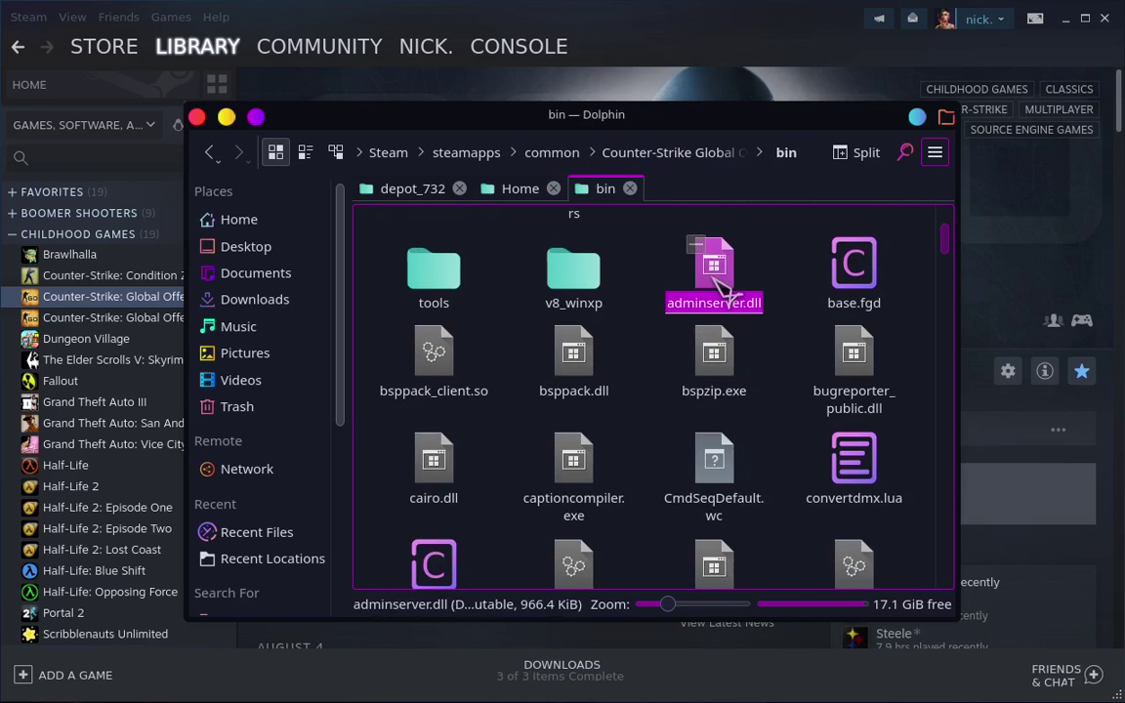
click(731, 379)
click(786, 407)
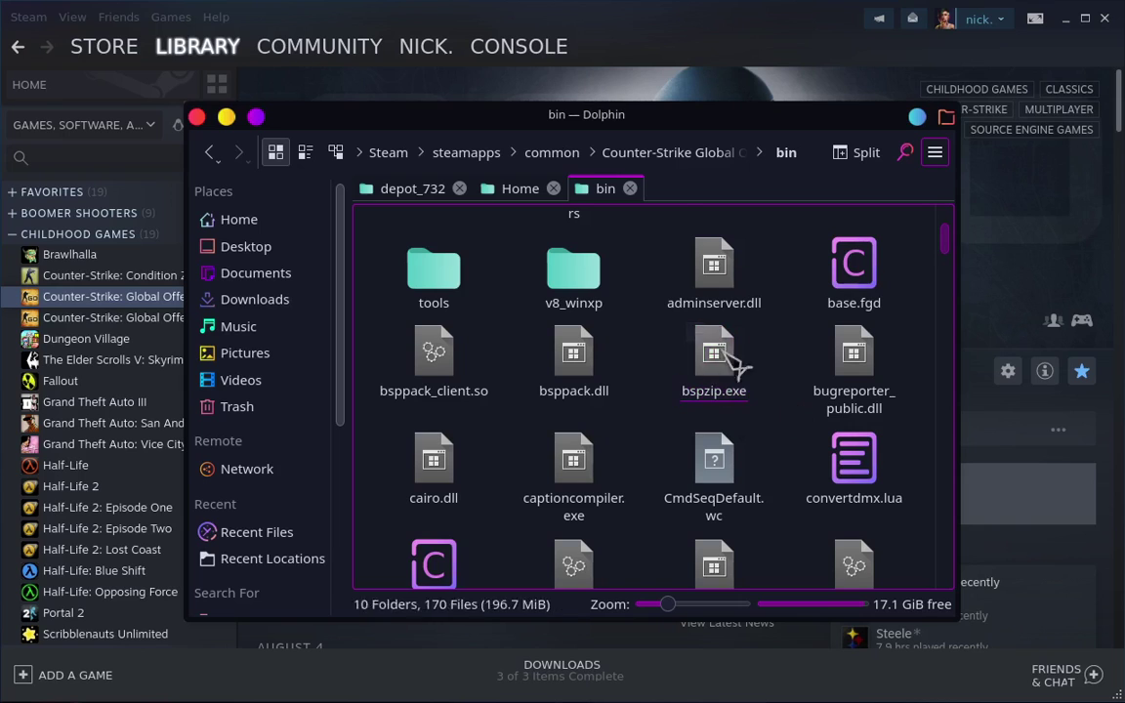
click(701, 152)
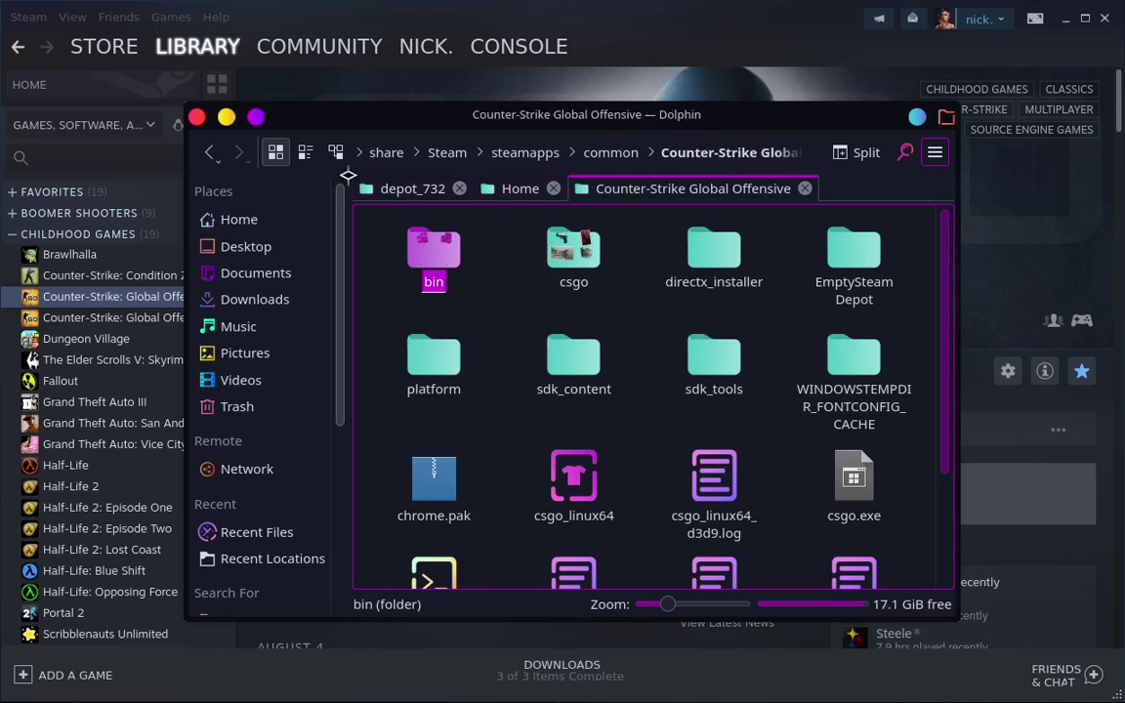
Minimize Dolphin, switch to the install guide and copy the launch option PROTON_USE_WINED3D=1 %command%.
click(226, 117)
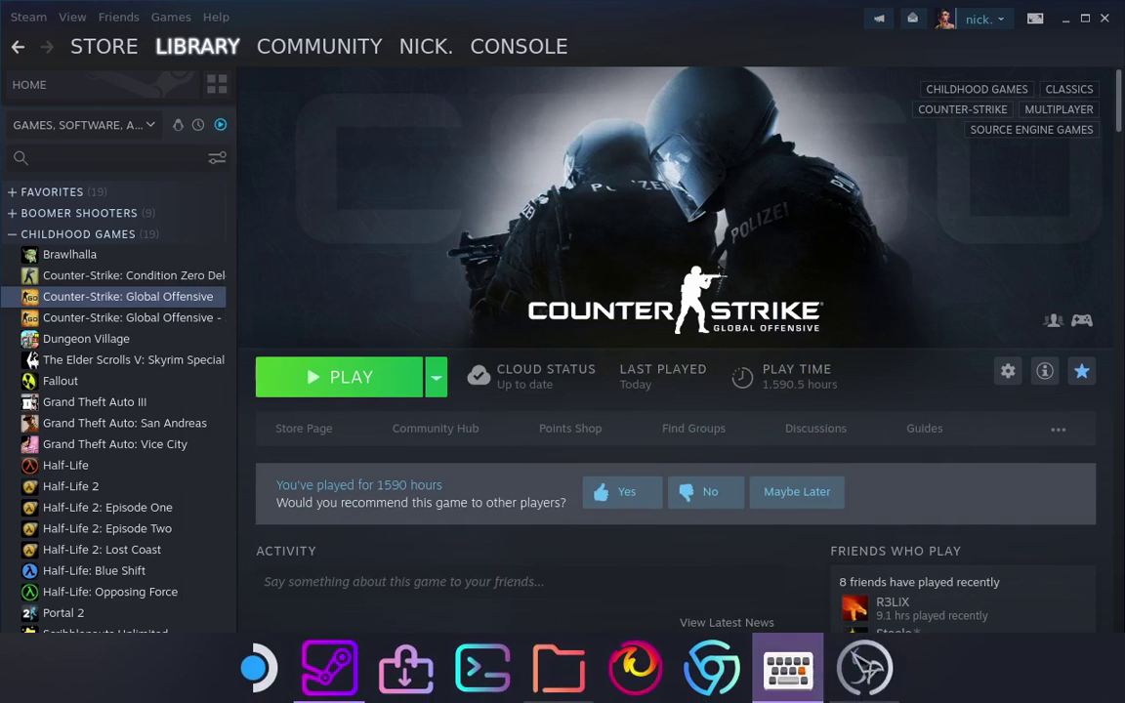
click(788, 668)
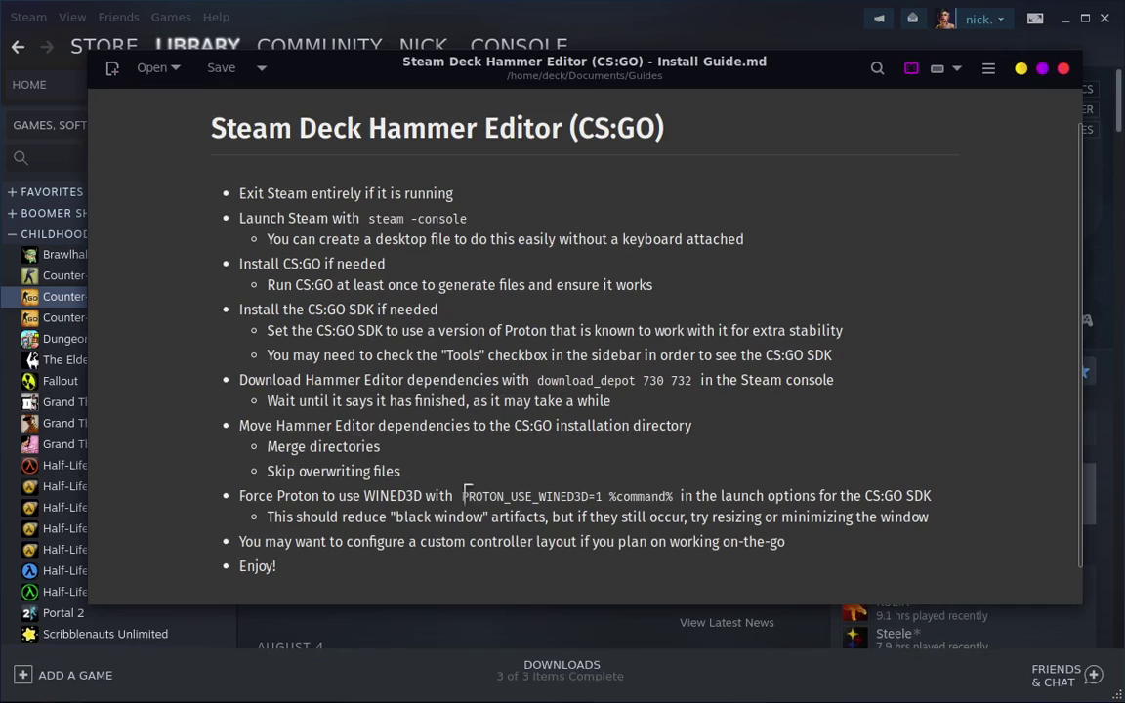
drag(563, 496, 696, 489)
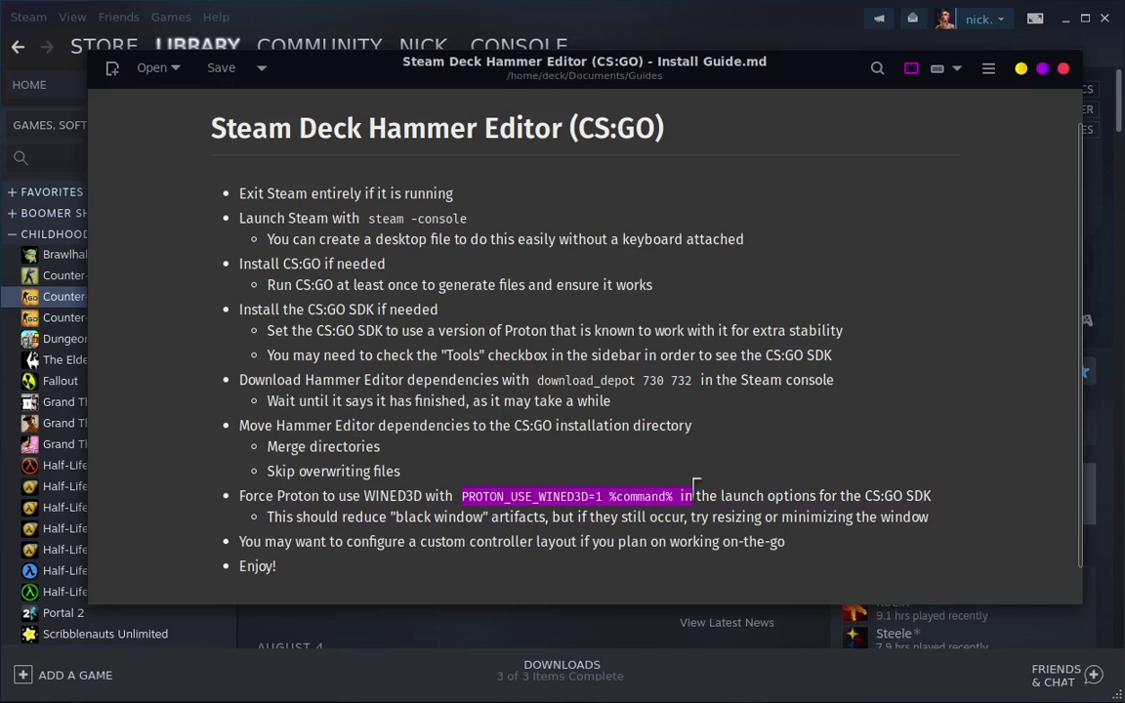
right_click(565, 496)
click(604, 508)
Switch to Steam and check the launch options in the properties of Counter-Strike: Global Offensive - SDK.
click(325, 645)
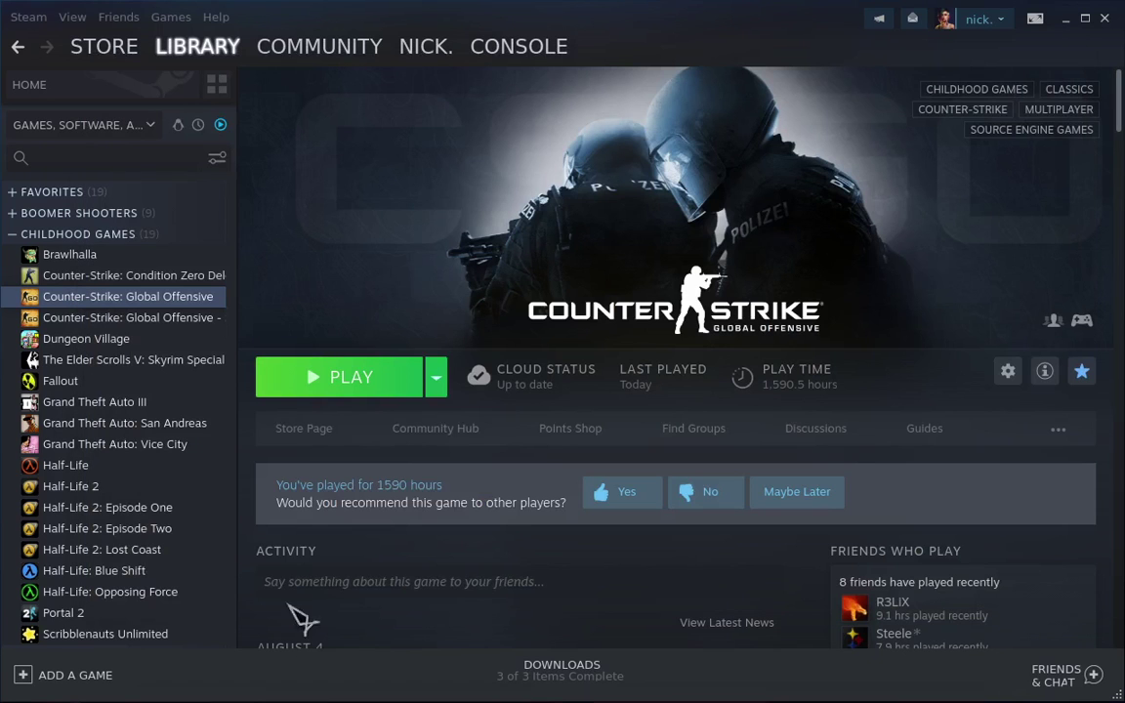
click(146, 319)
right_click(168, 324)
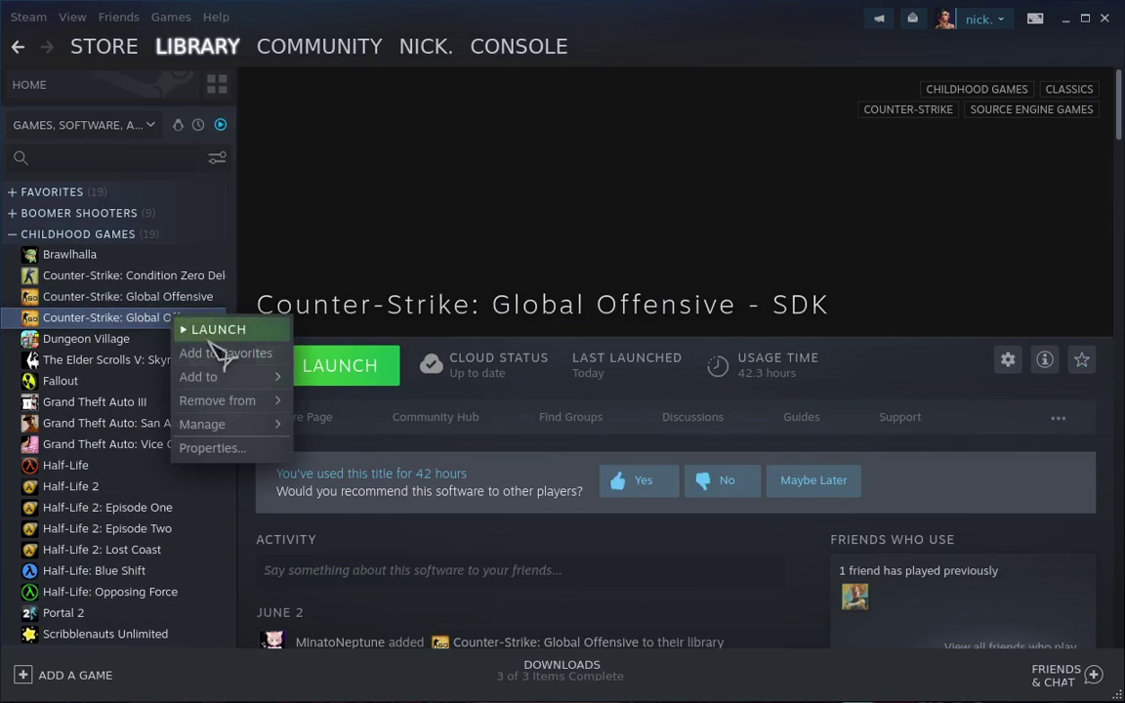
click(239, 448)
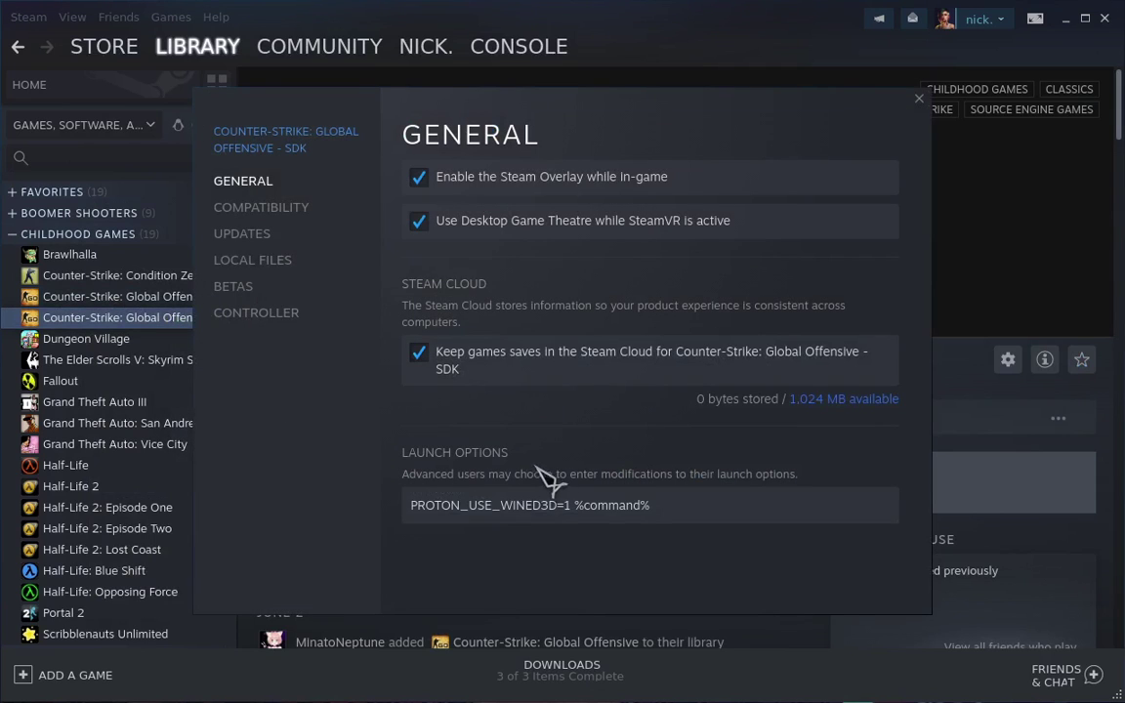
click(683, 500)
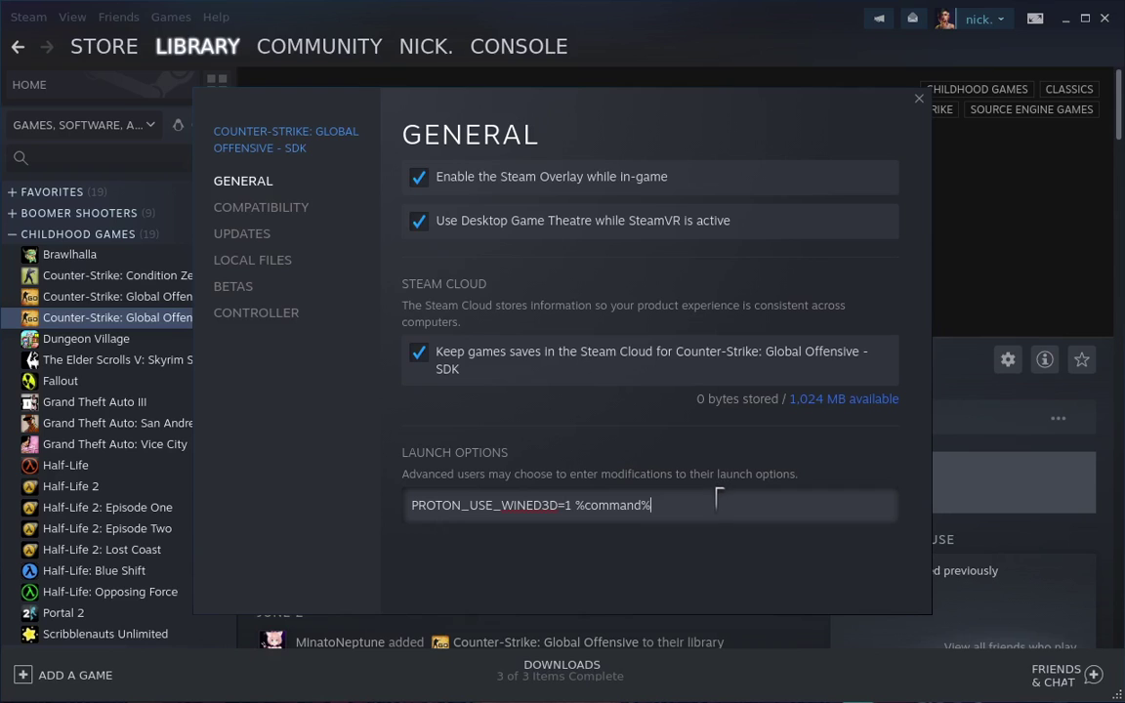
click(918, 99)
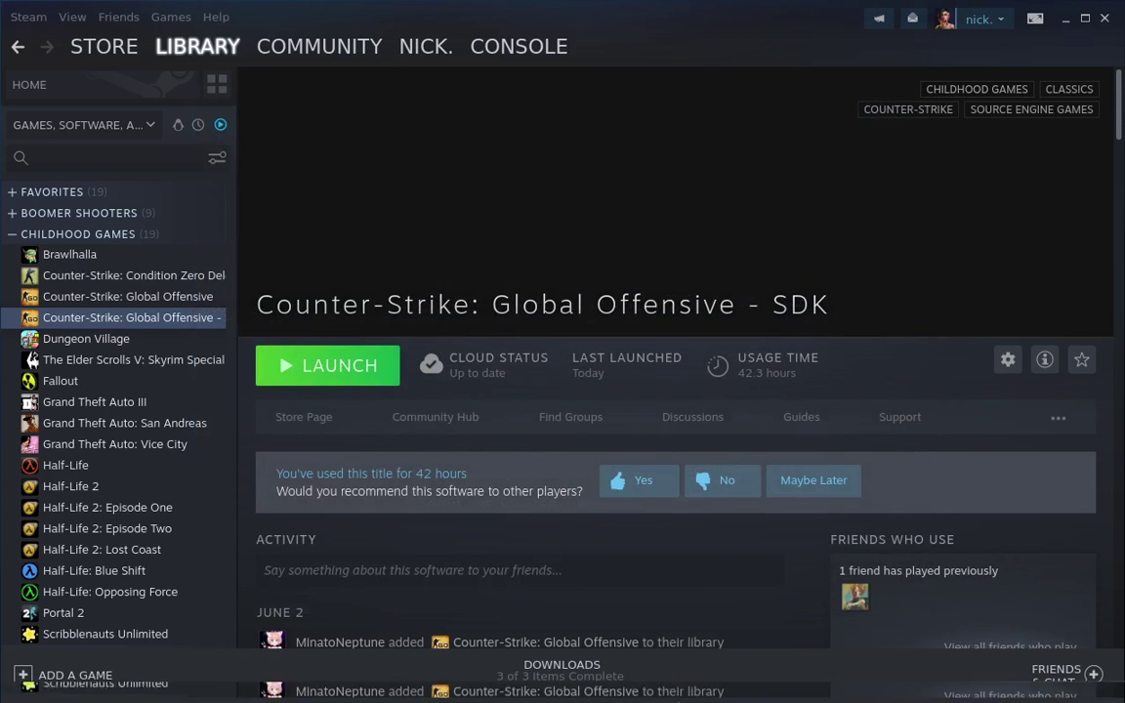
Read the install guide's note on a custom controller layout and look at the SDK's Manage options in Steam.
click(793, 672)
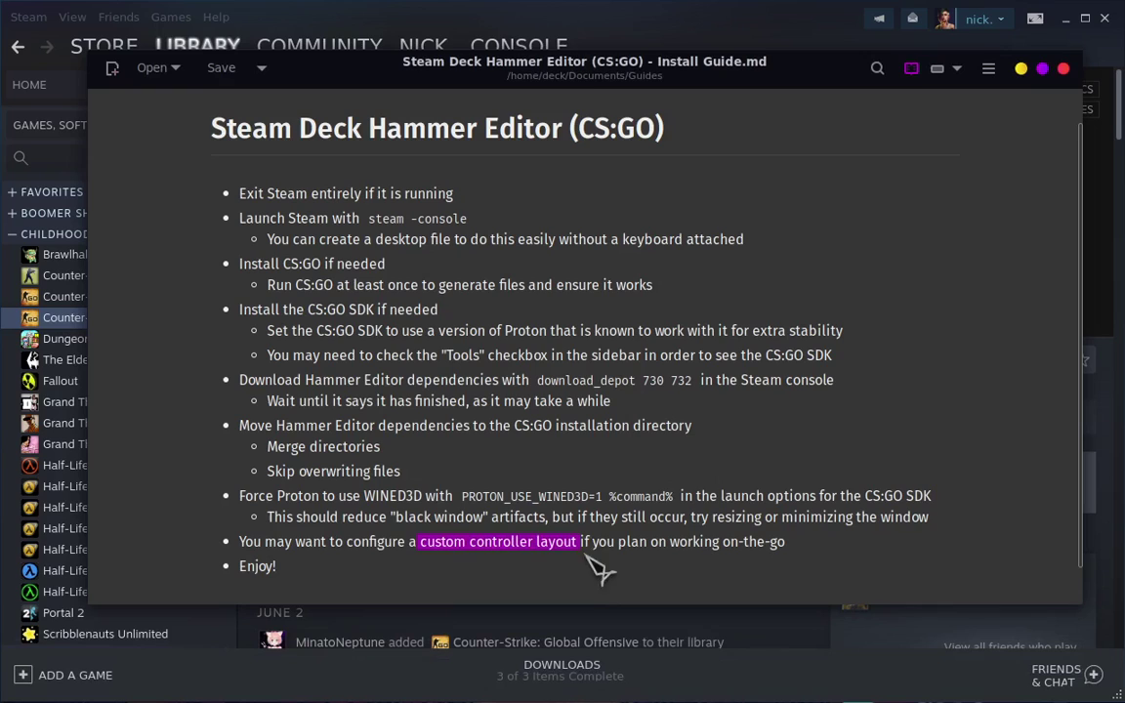
click(1096, 265)
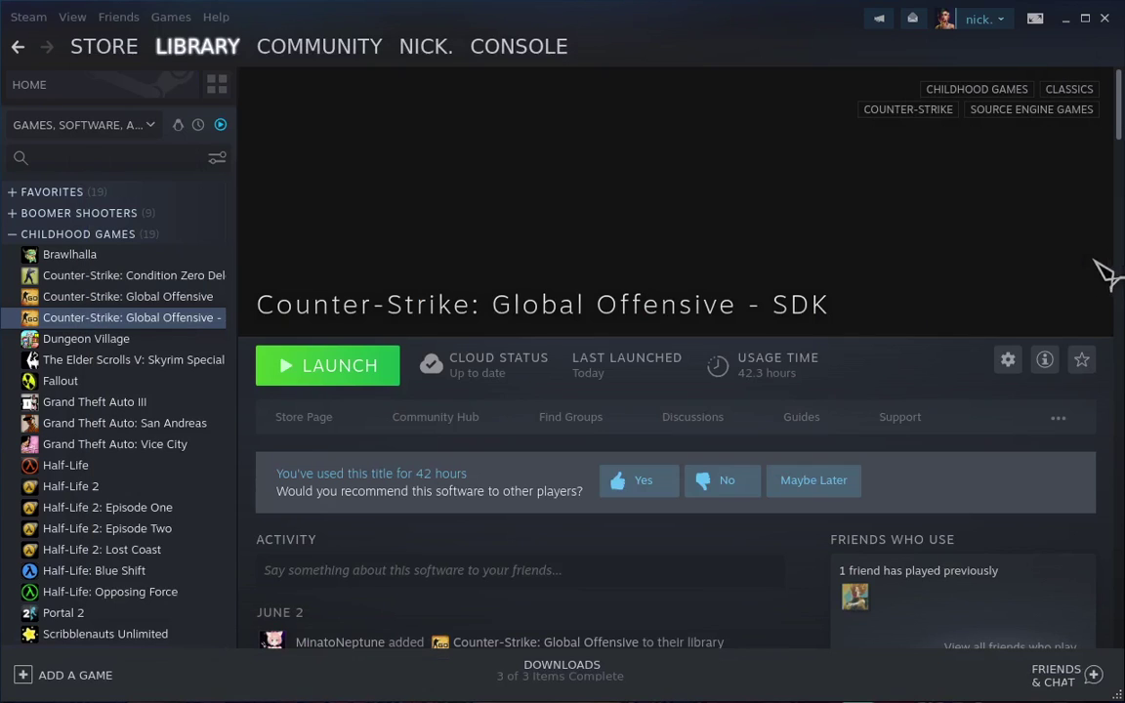
click(1008, 360)
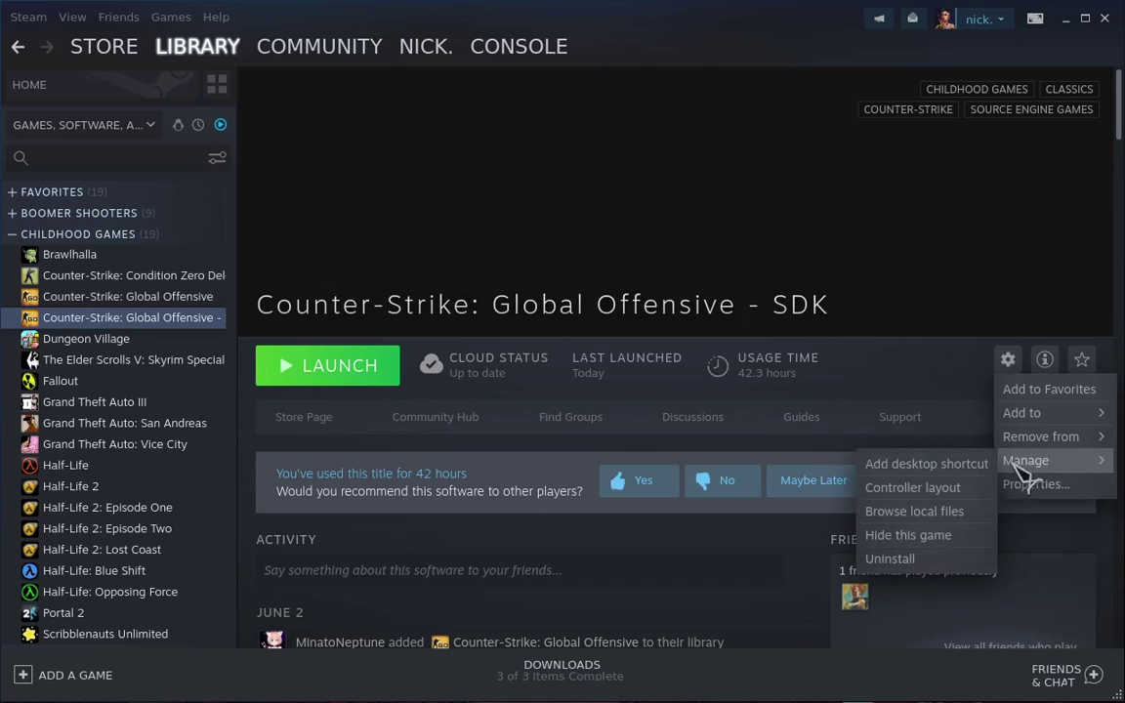
click(890, 309)
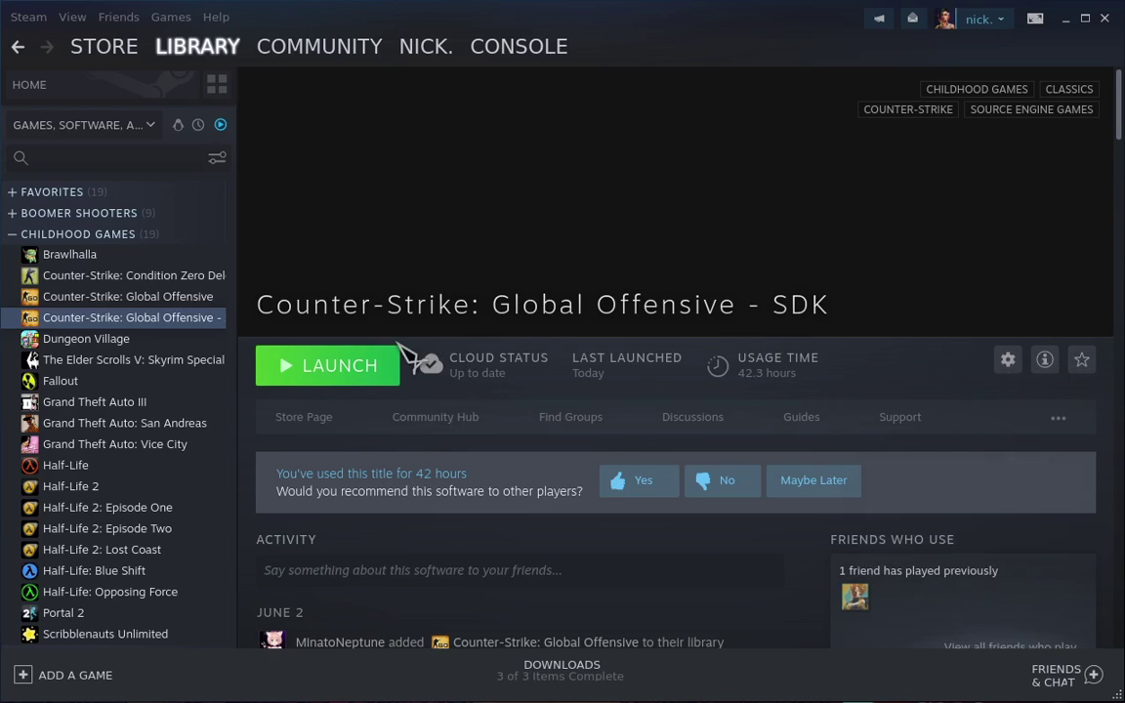
Launch Counter-Strike: Global Offensive - SDK and open the Hammer World Editor, bringing its main window forward.
click(327, 375)
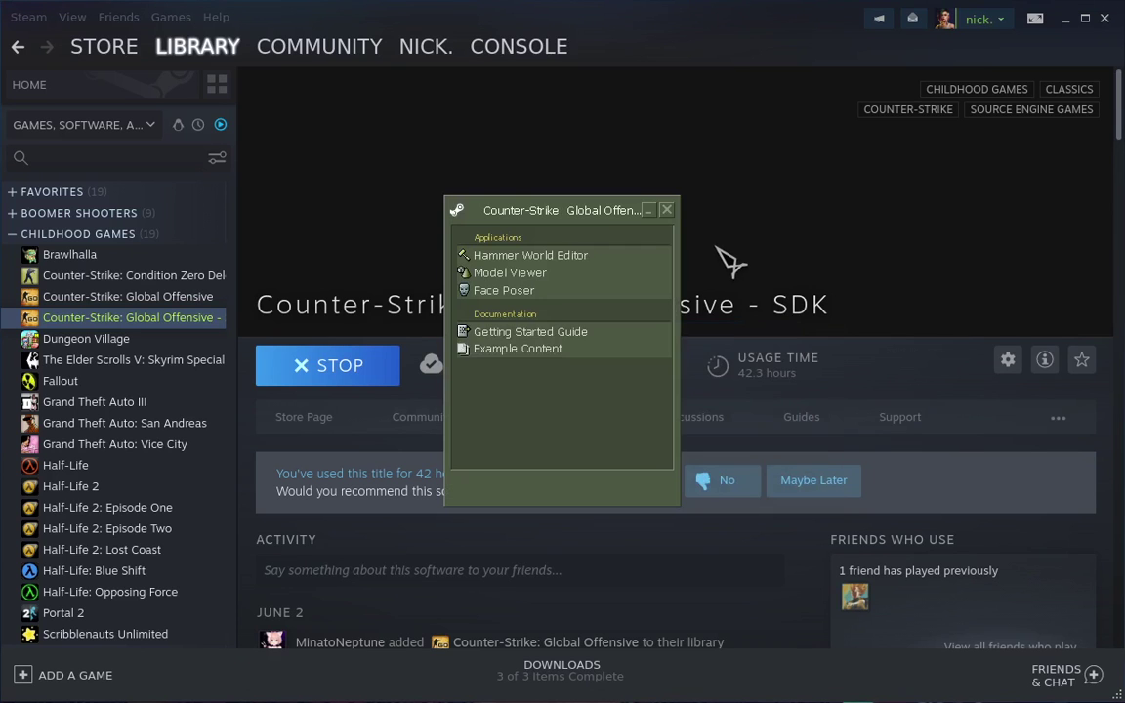
click(586, 260)
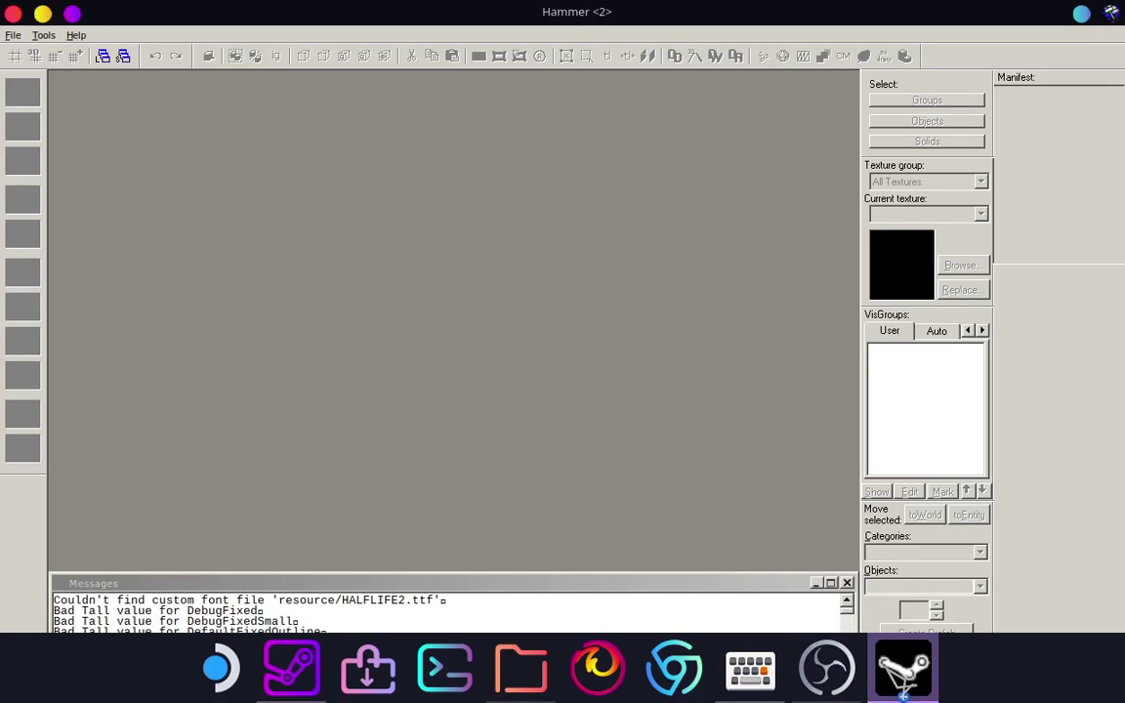
click(902, 672)
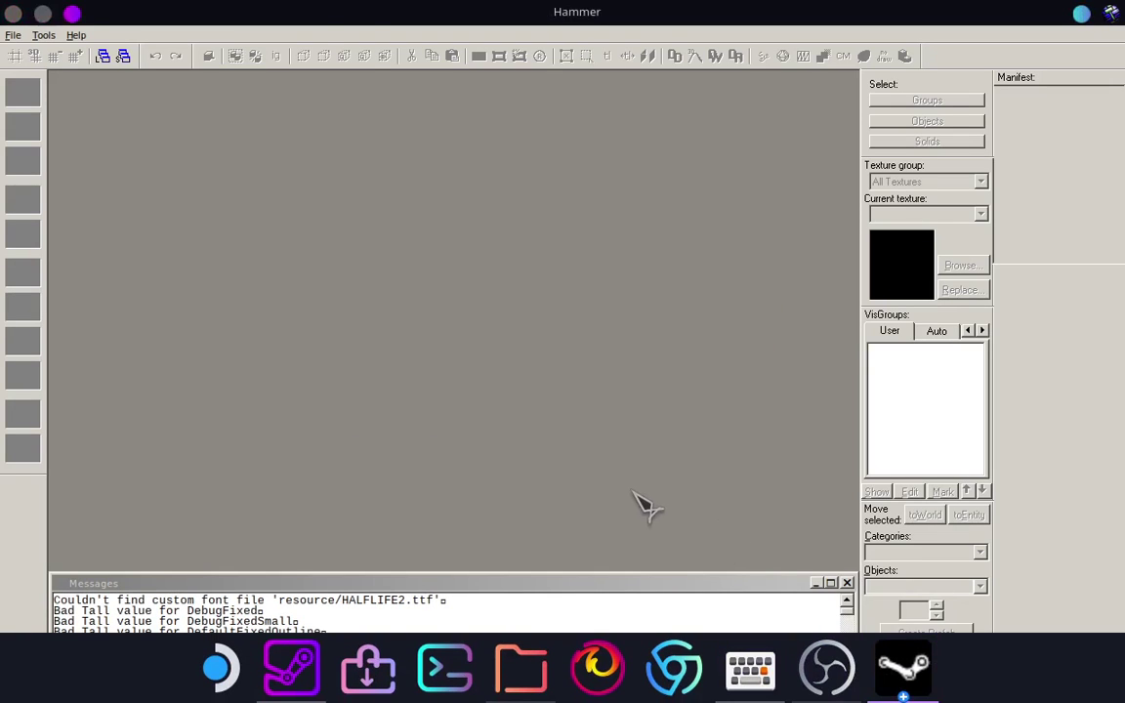
key(ctrl+o)
click(330, 236)
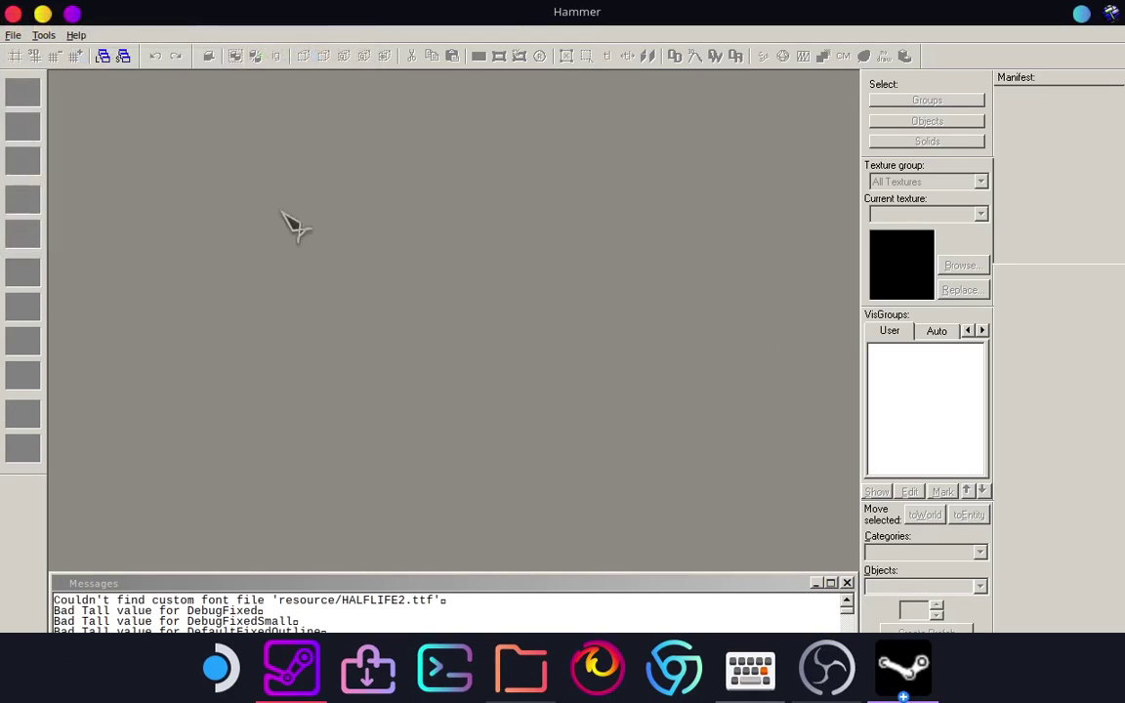
click(291, 668)
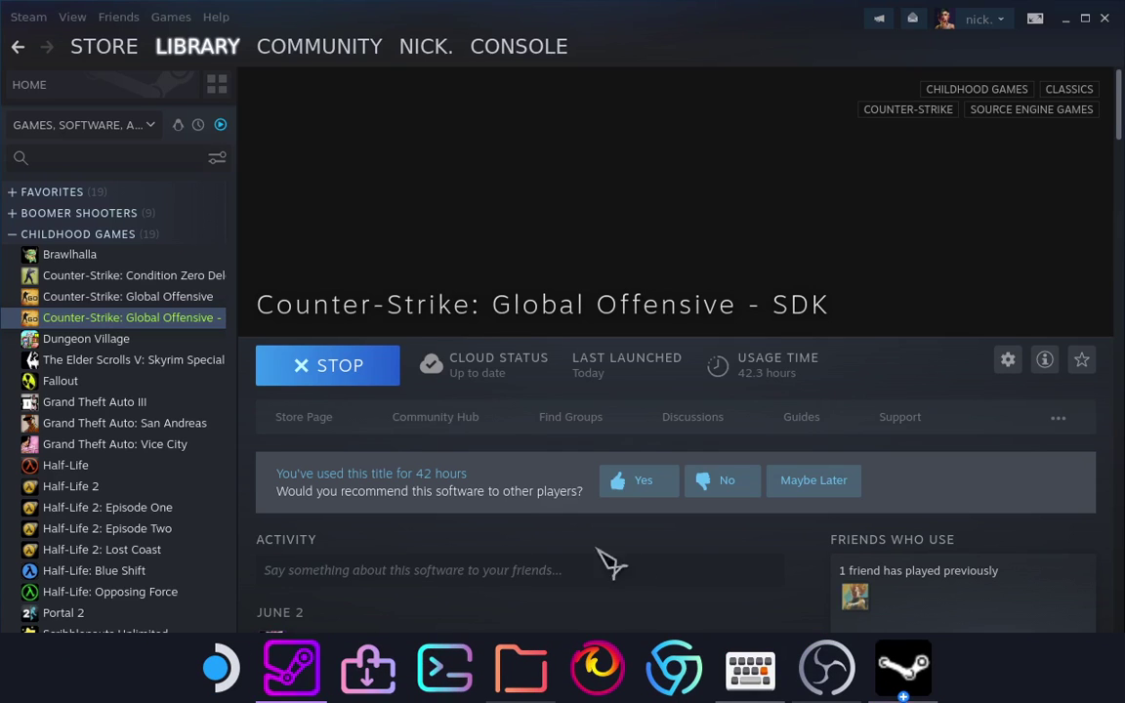
click(903, 672)
key(ctrl+o)
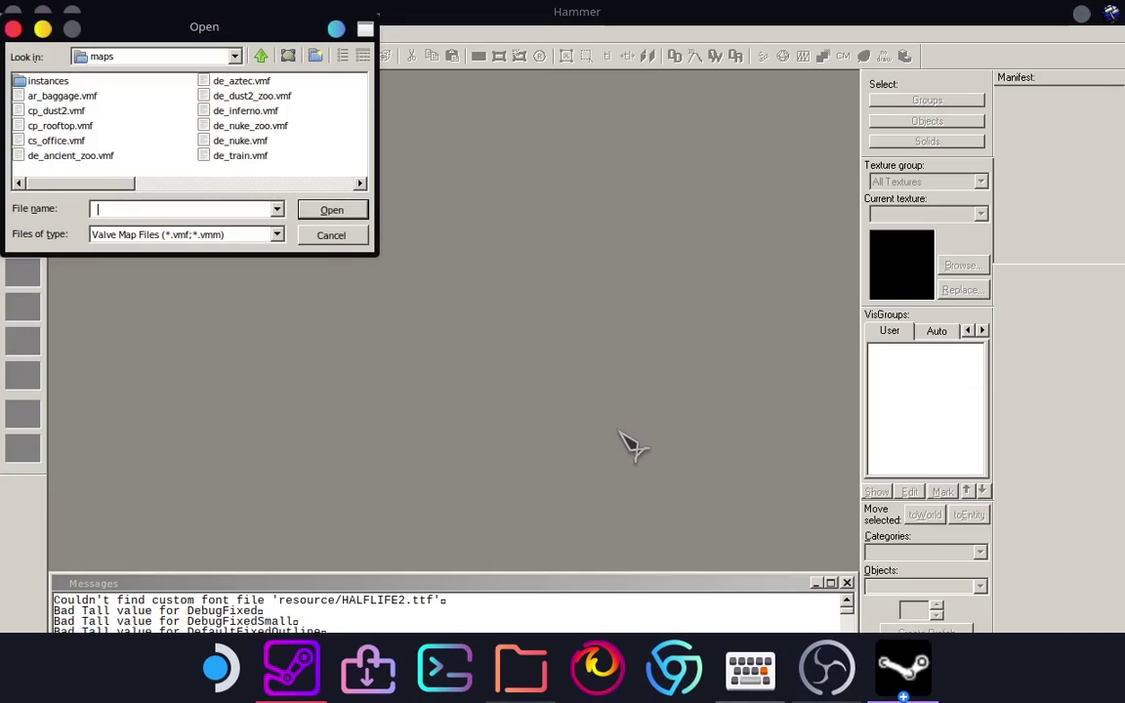
click(331, 235)
click(298, 669)
click(298, 668)
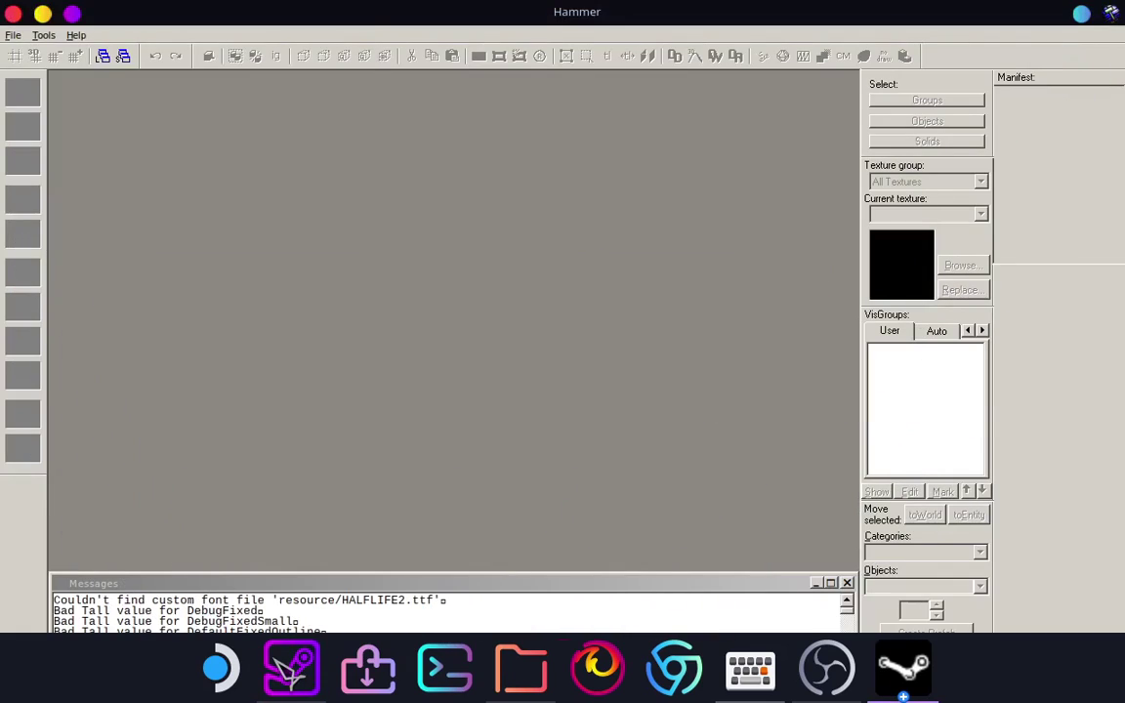
key(ctrl+o)
click(331, 235)
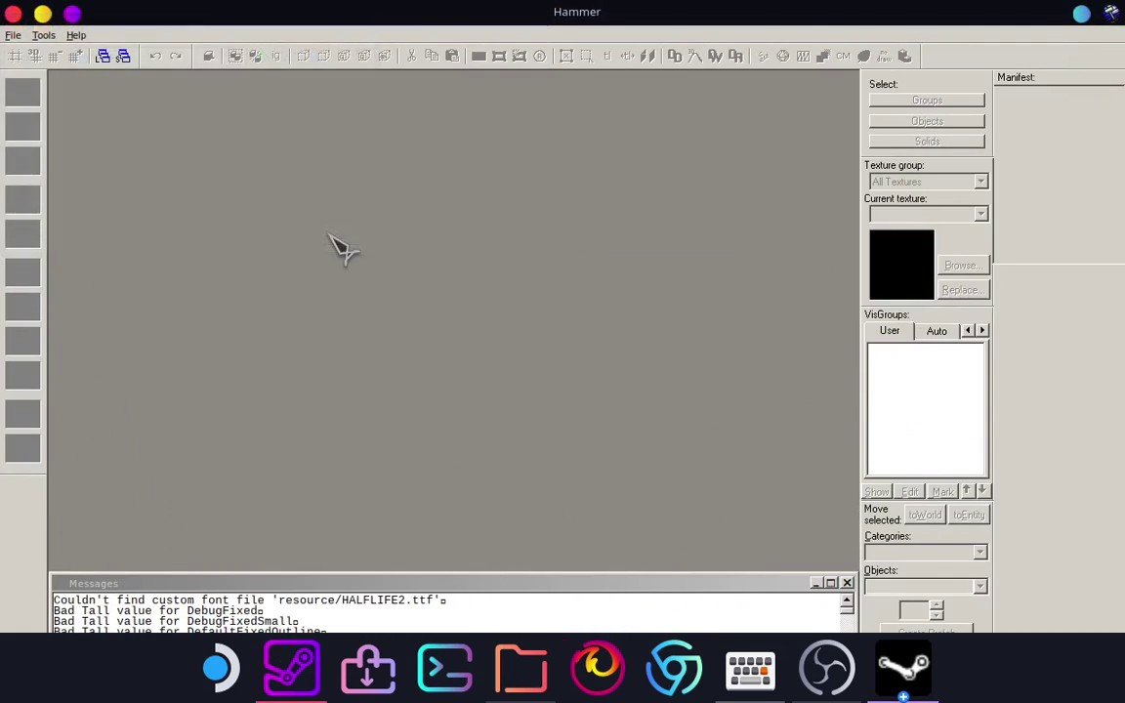
click(293, 668)
click(293, 668)
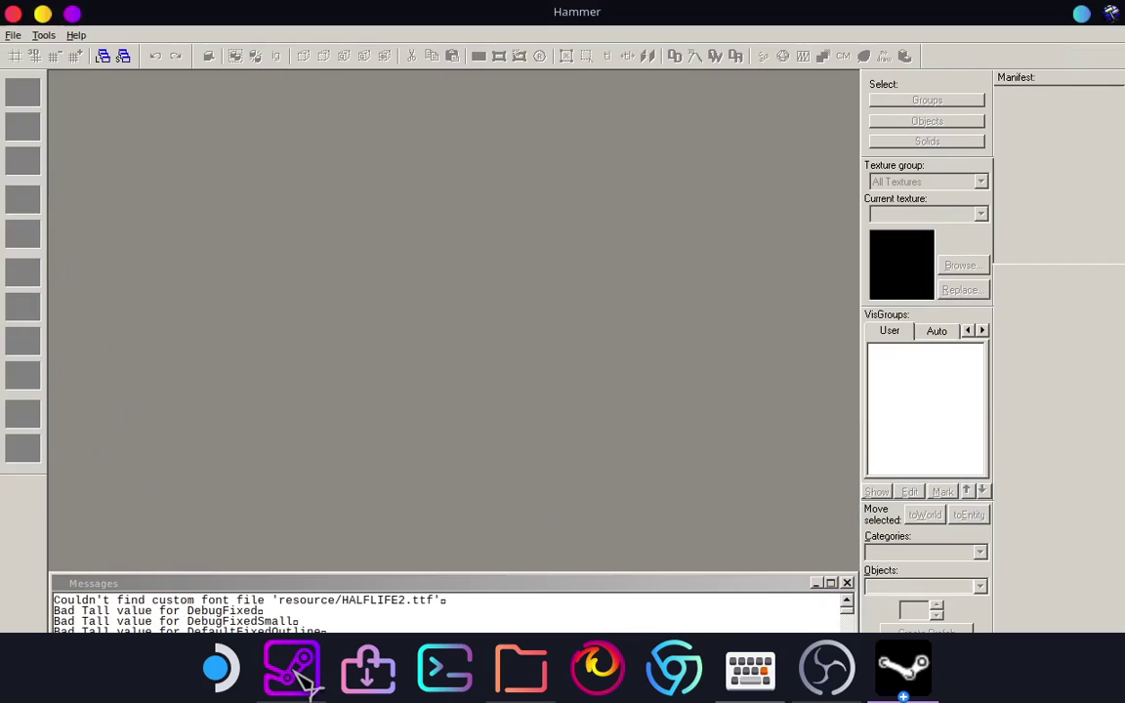
Open the recent map my_steam_deck_example_map.vmf and select the military crate prop in the camera view.
click(12, 35)
click(73, 93)
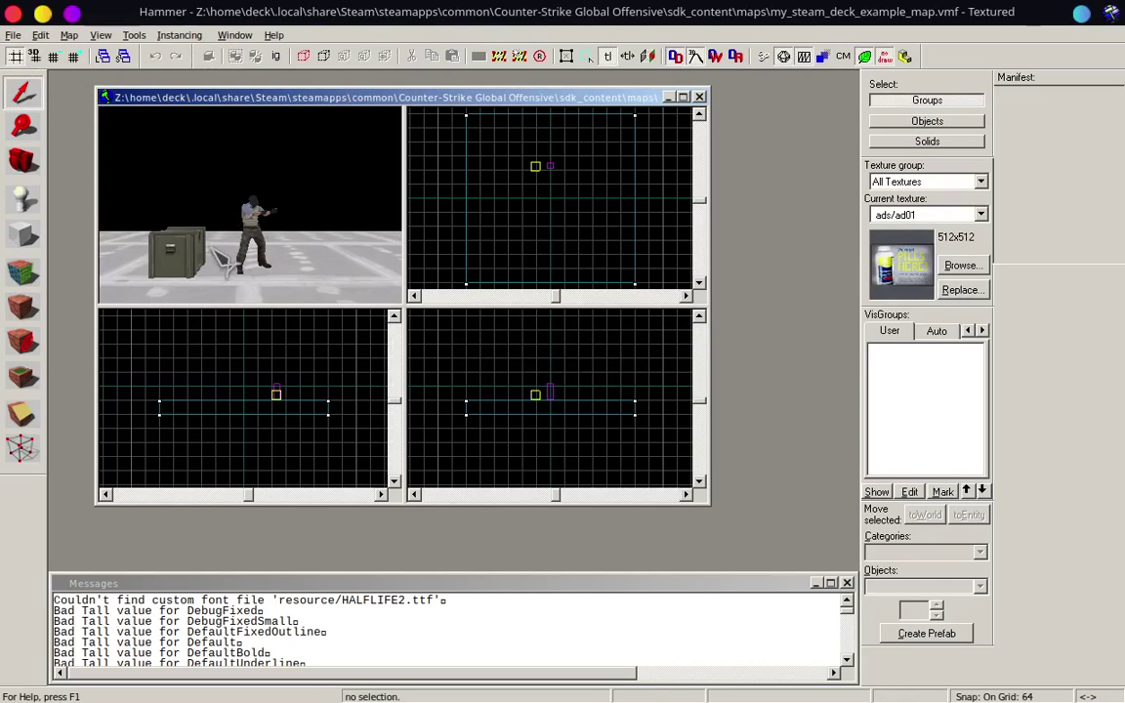
click(197, 254)
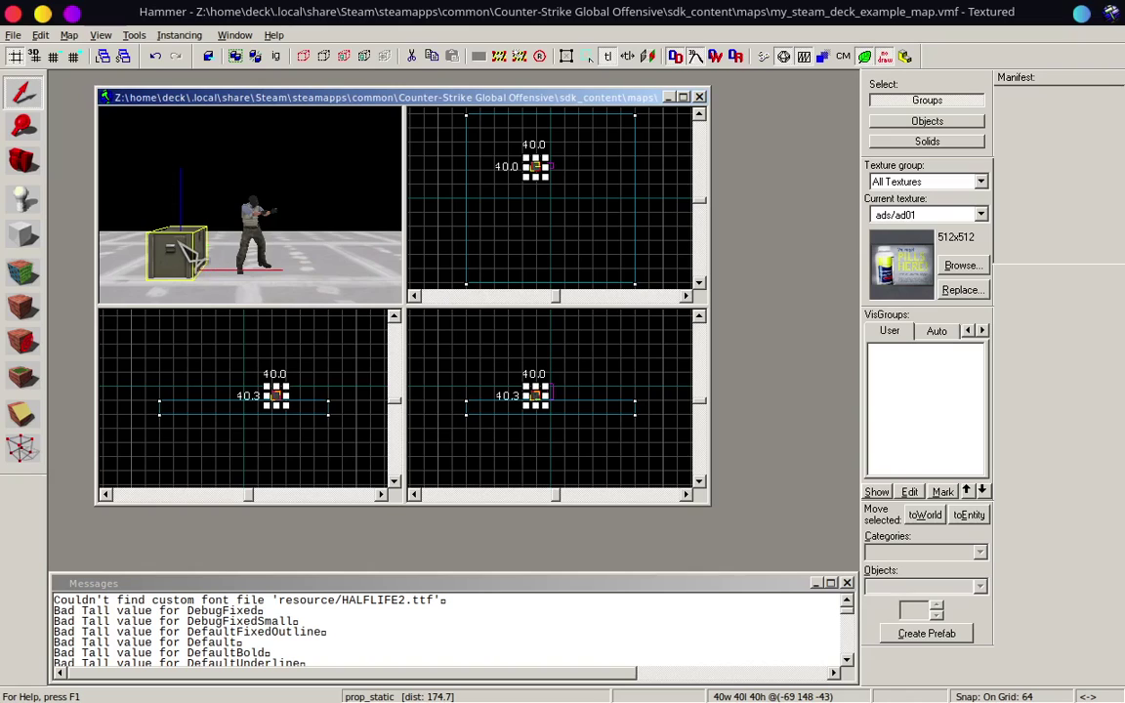
Examine the crate's World Model in the Model Browser, moving and resizing the browser window, then close its properties and deselect the crate.
double_click(181, 249)
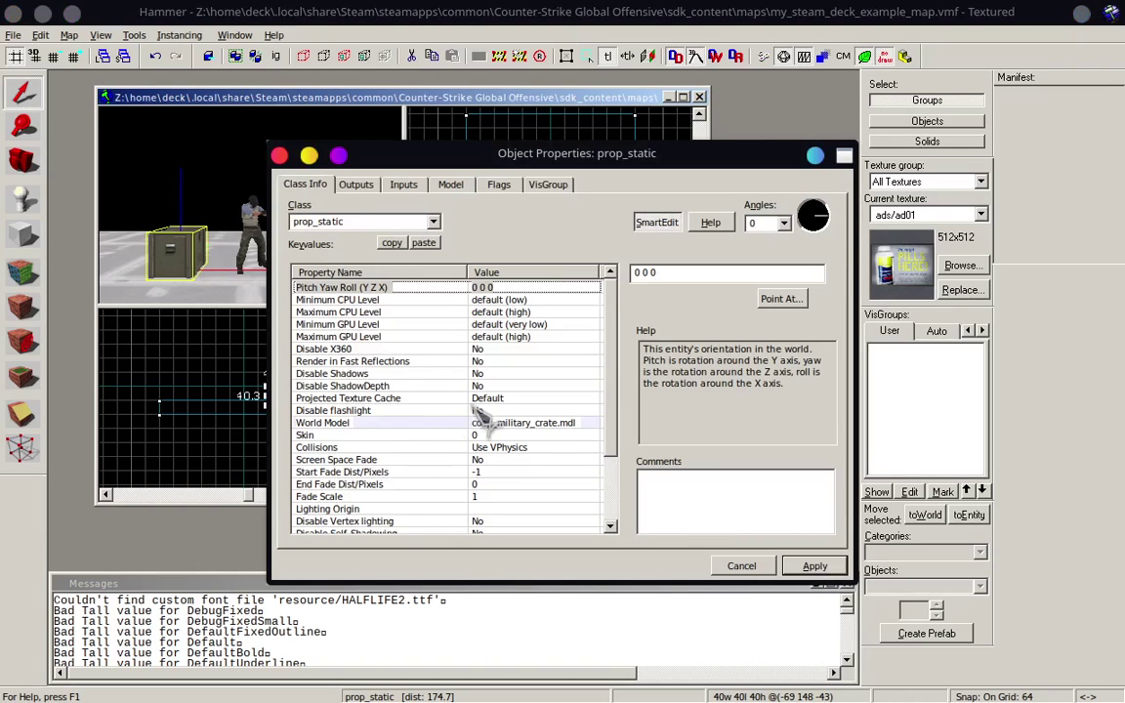
click(509, 426)
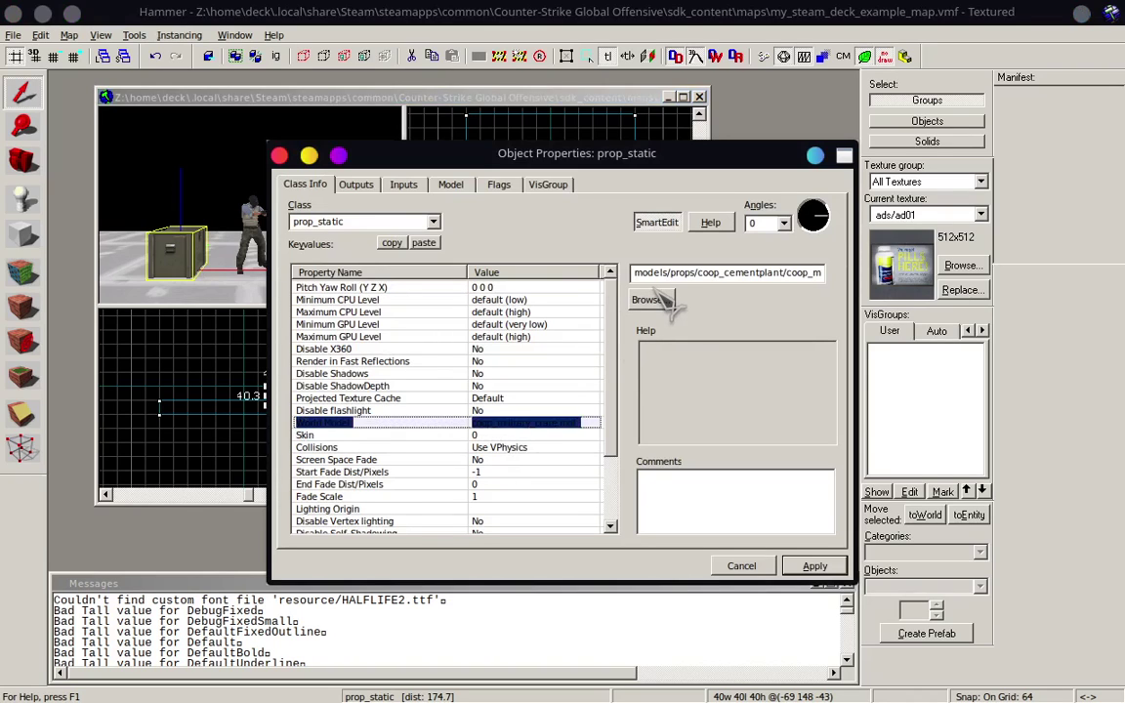
click(664, 303)
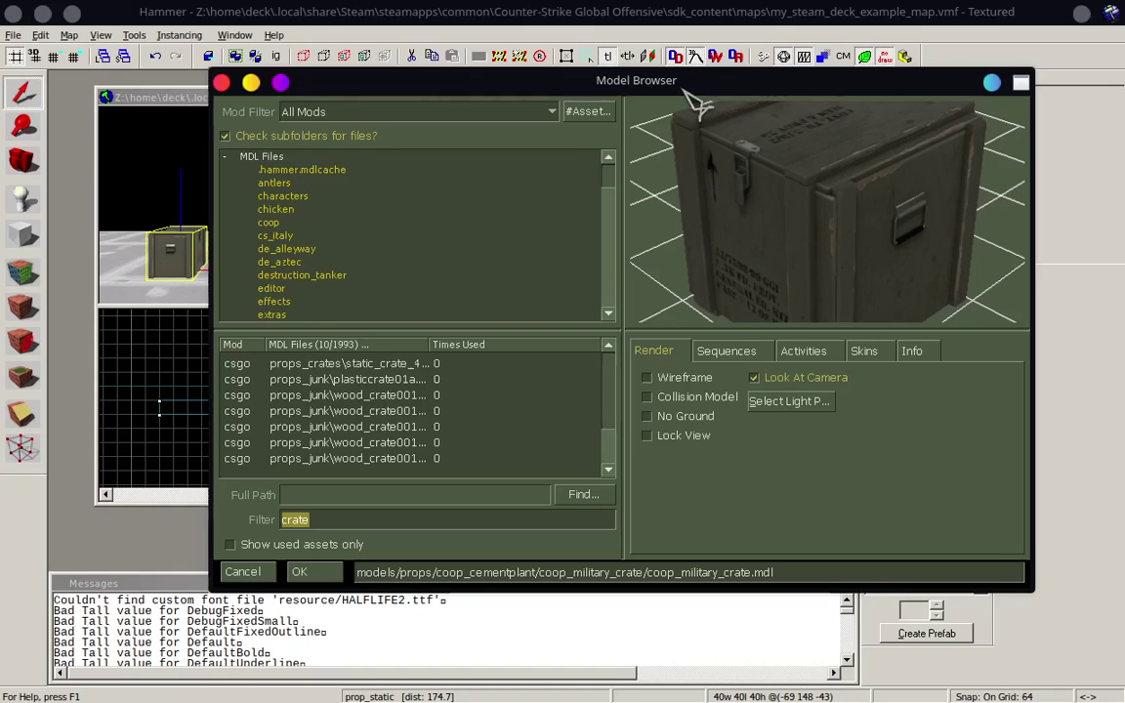
drag(687, 91, 624, 113)
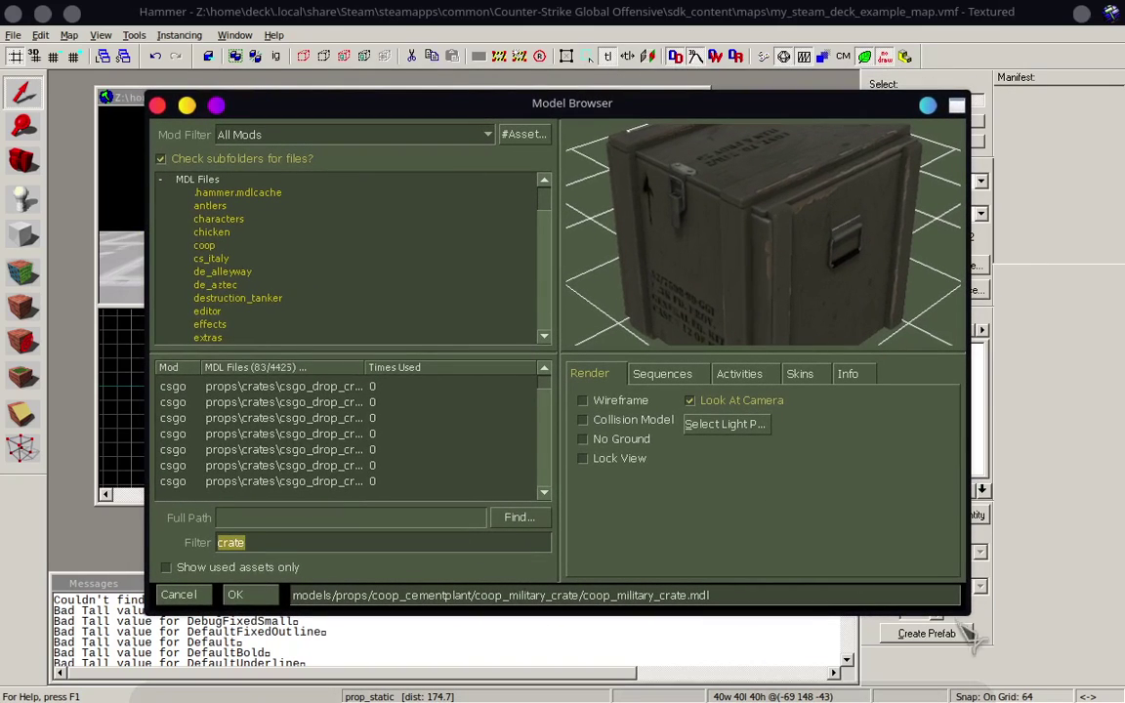
drag(973, 635, 725, 533)
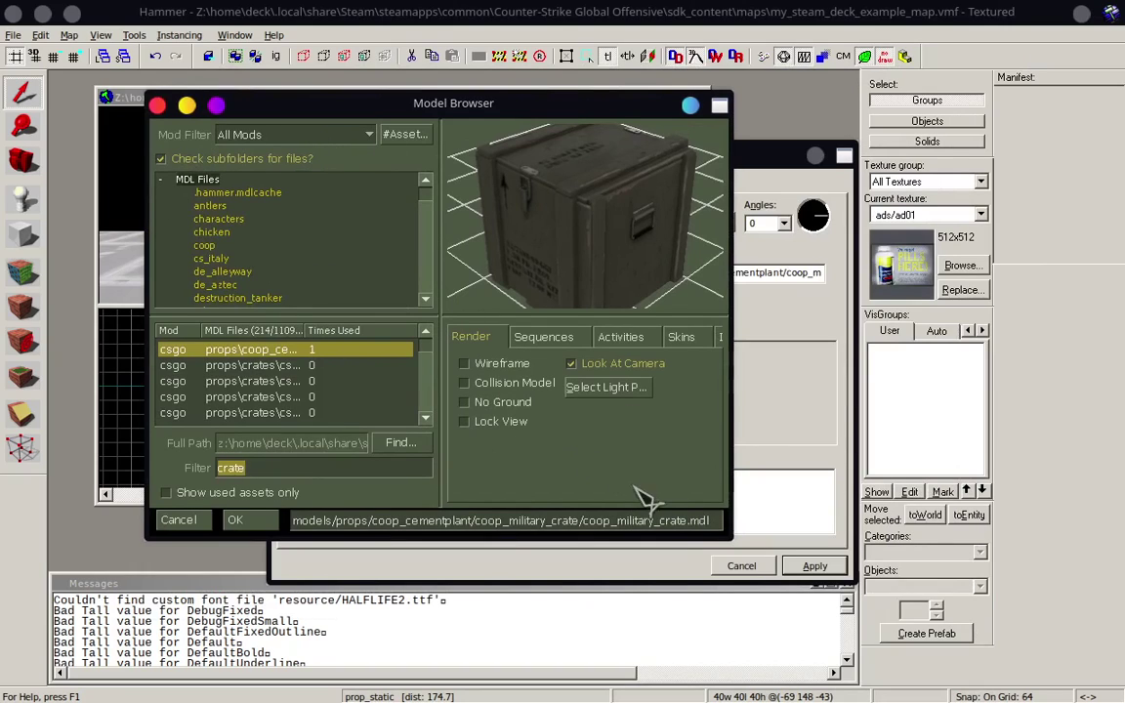
drag(725, 535, 897, 643)
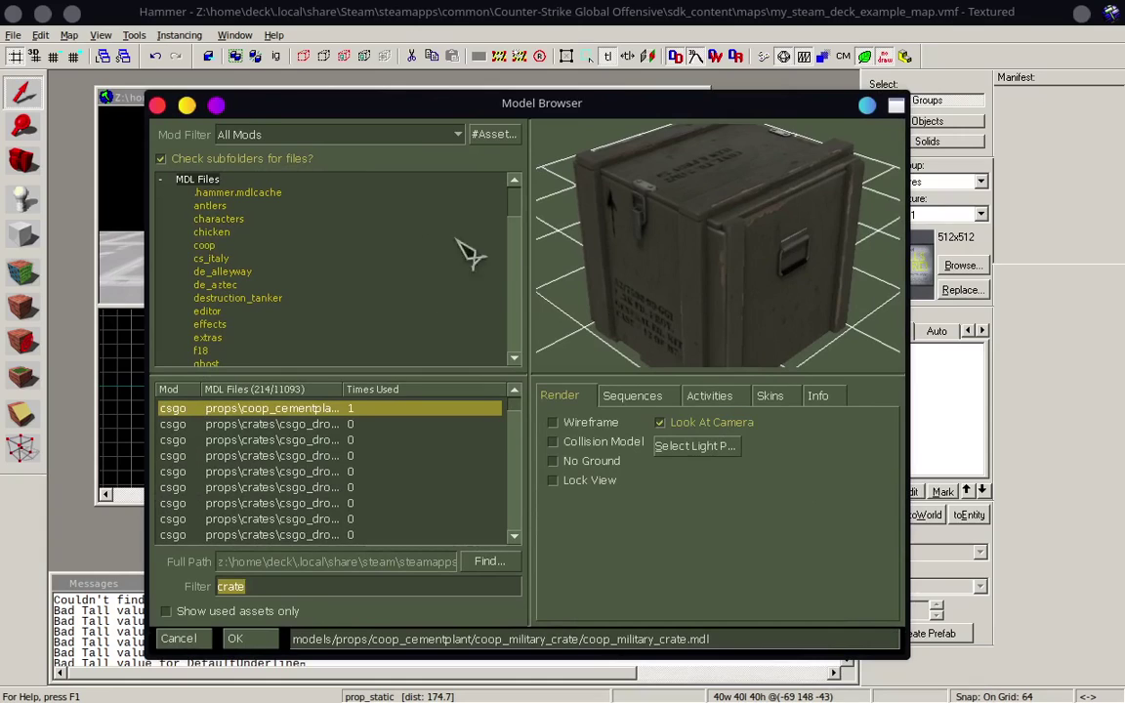
click(157, 105)
click(811, 565)
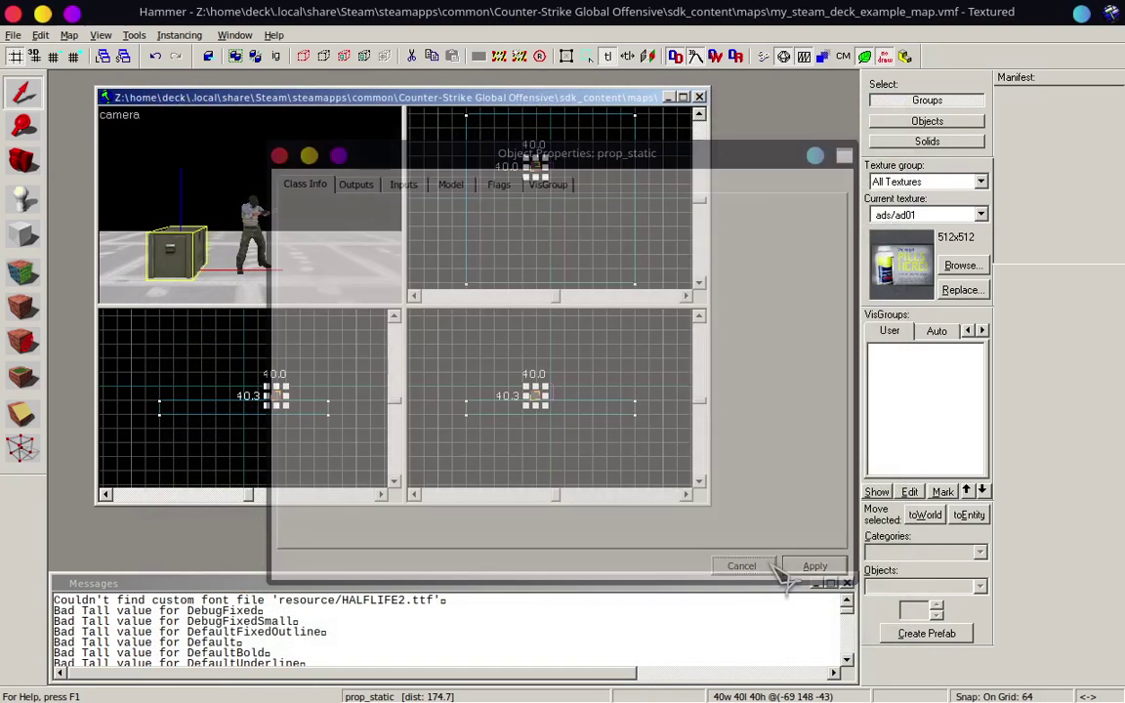
click(311, 196)
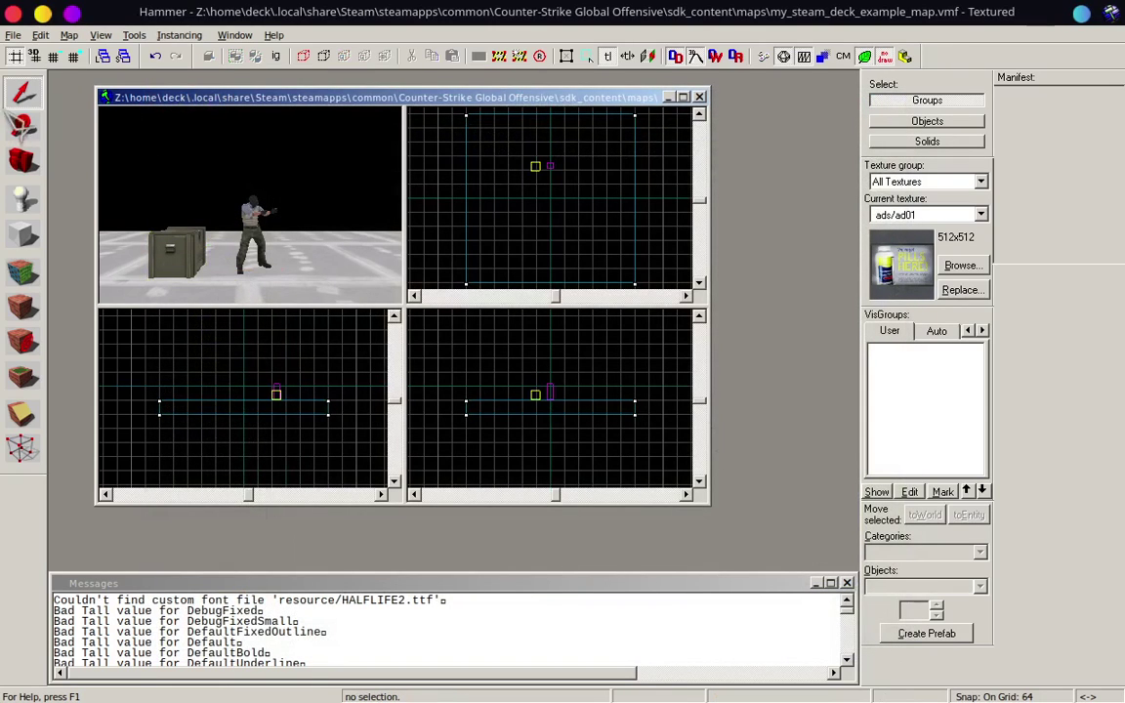
Open the map de_inferno.vmf from the maps folder and select the func_instance in the camera view.
click(14, 35)
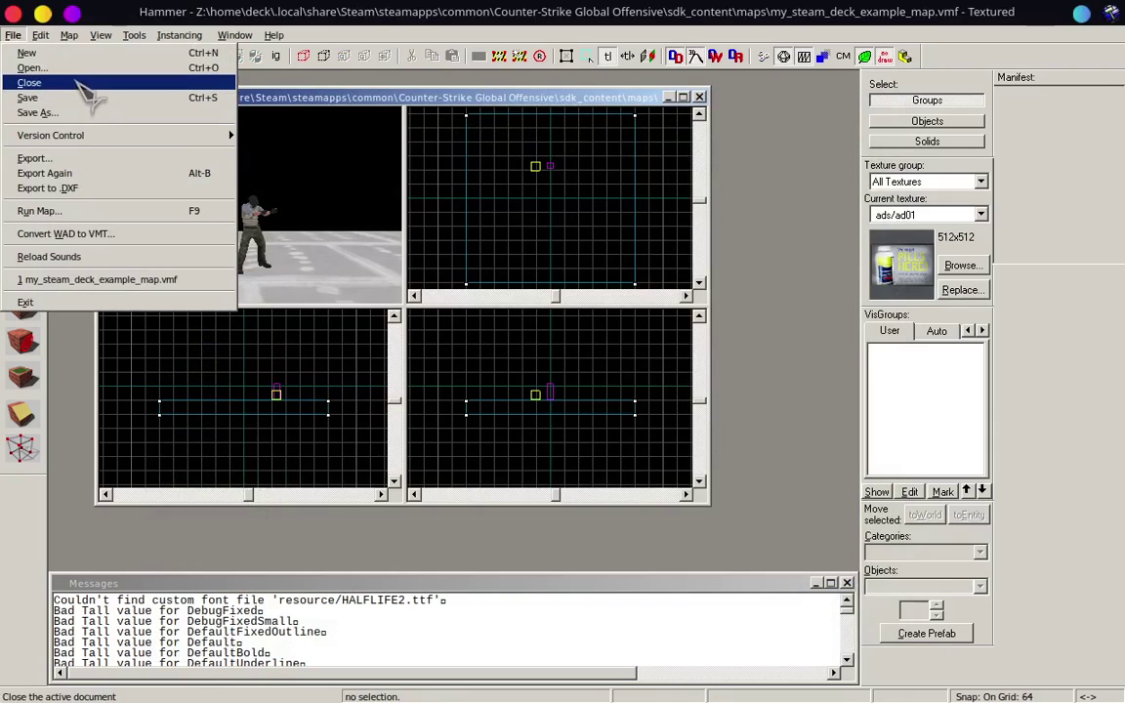
click(82, 68)
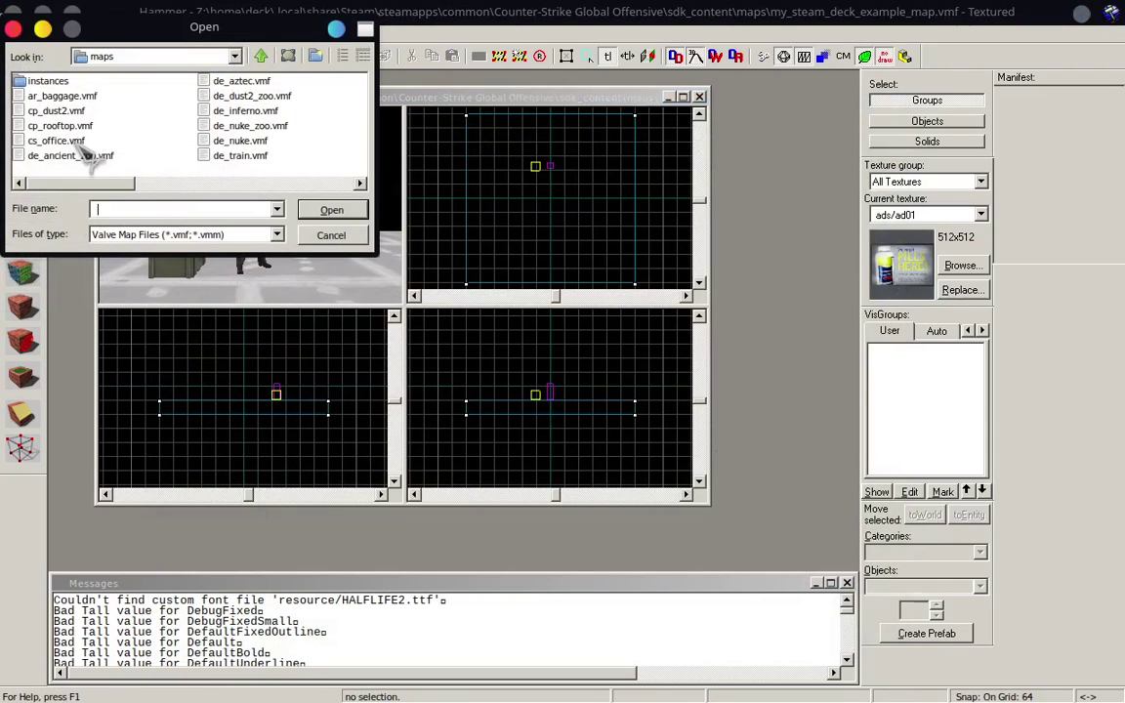
click(245, 111)
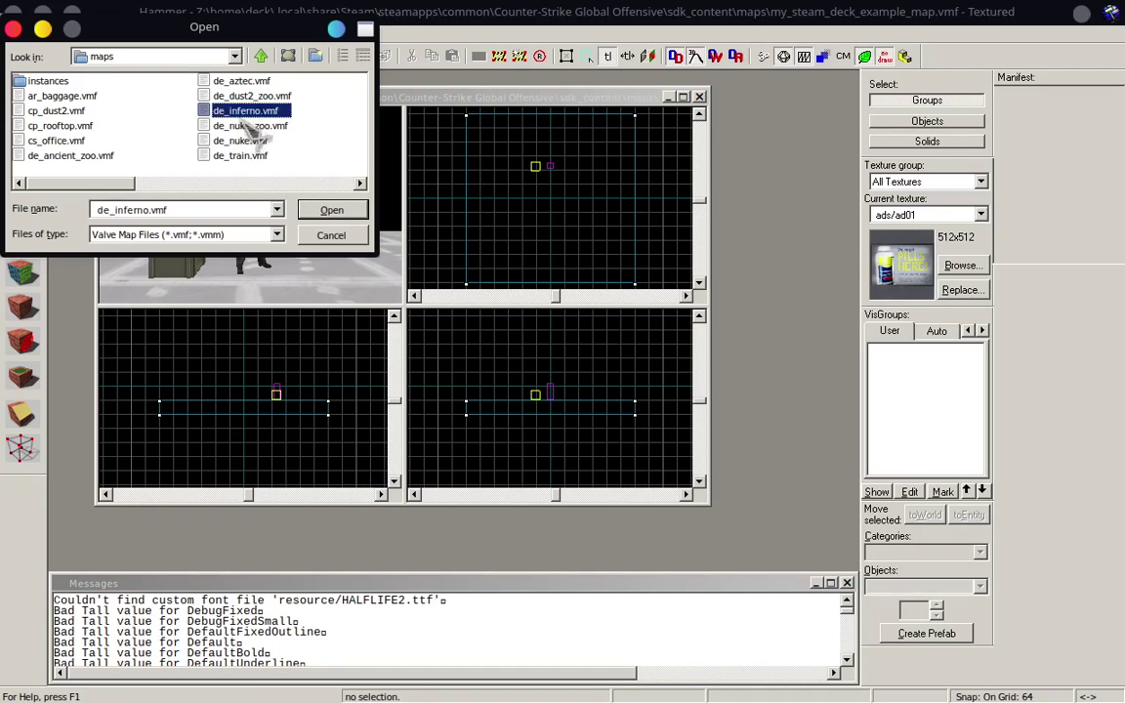
click(331, 210)
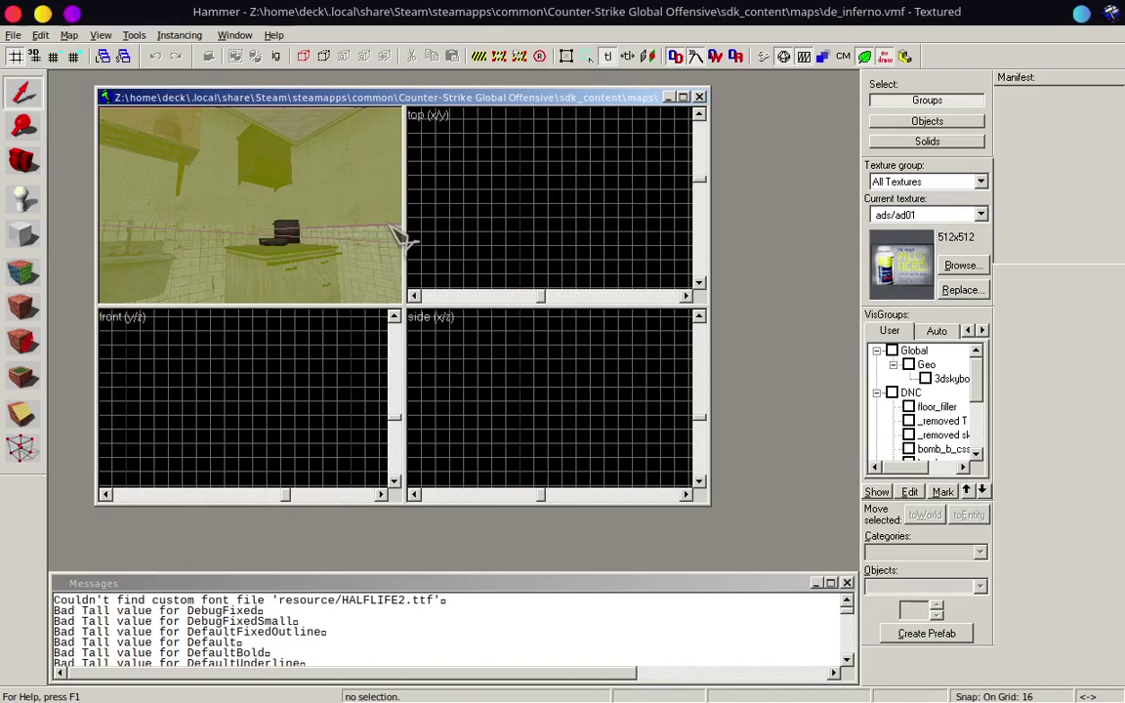
click(329, 227)
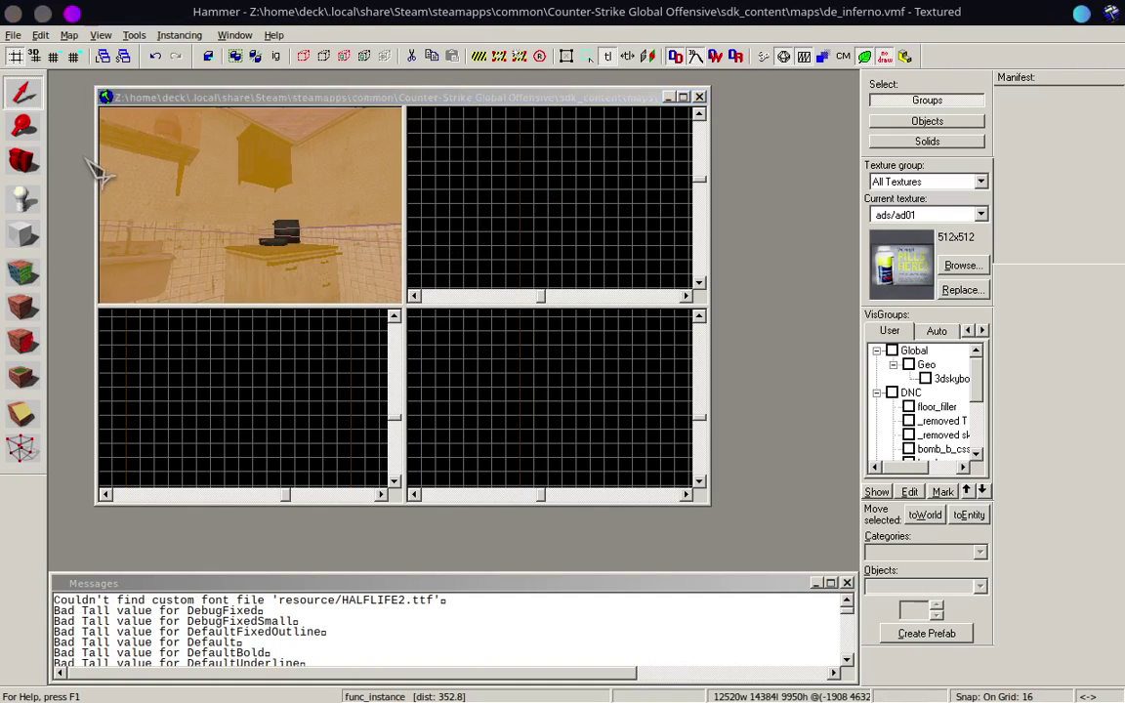
Activate the Camera tool and look around the kitchen area of de_inferno in the 3D view.
key(ctrl+o)
click(330, 235)
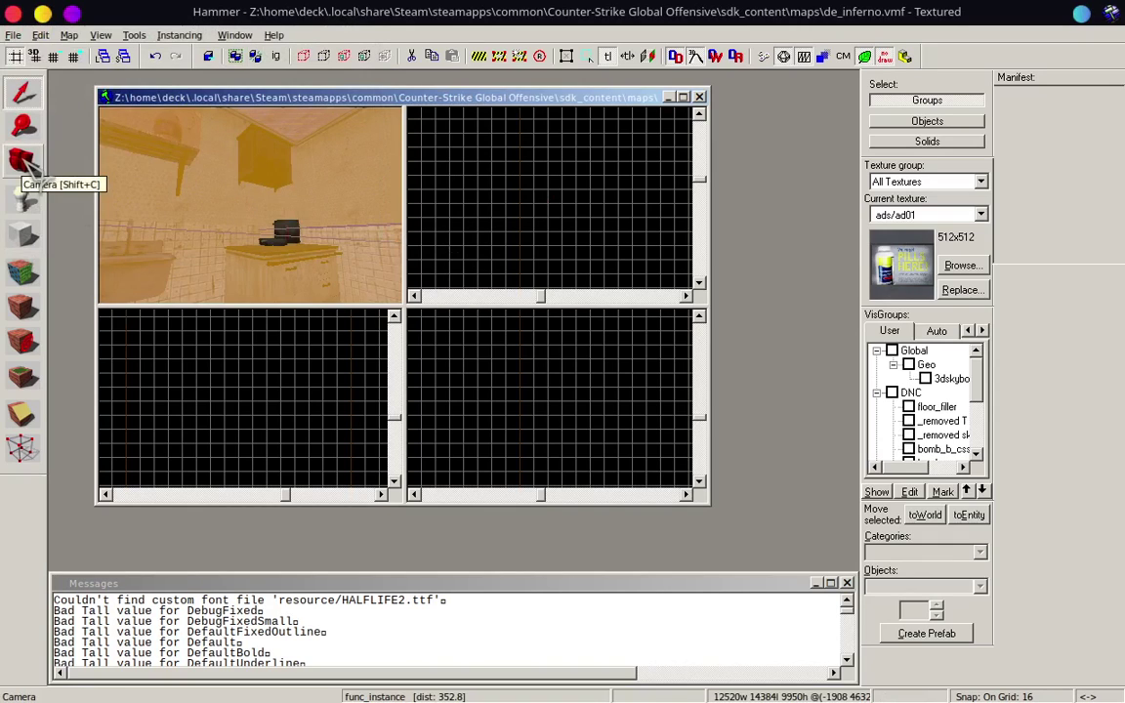
click(28, 161)
drag(185, 180, 261, 217)
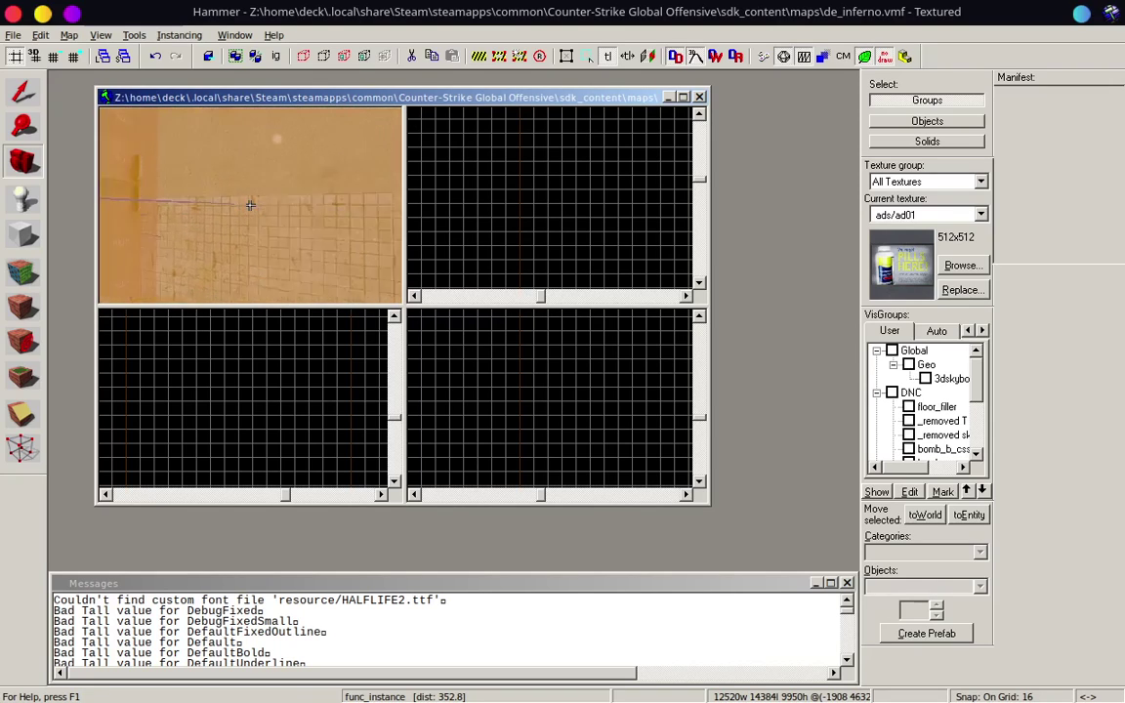
key(s)
key(z)
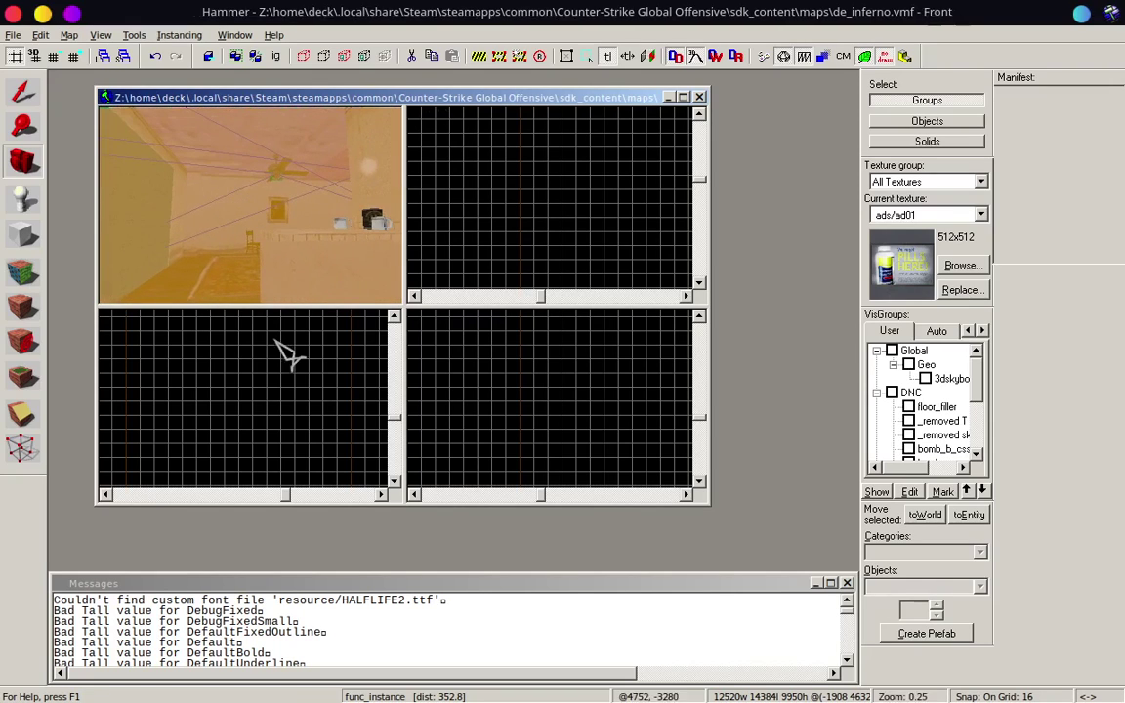
key(ctrl+o)
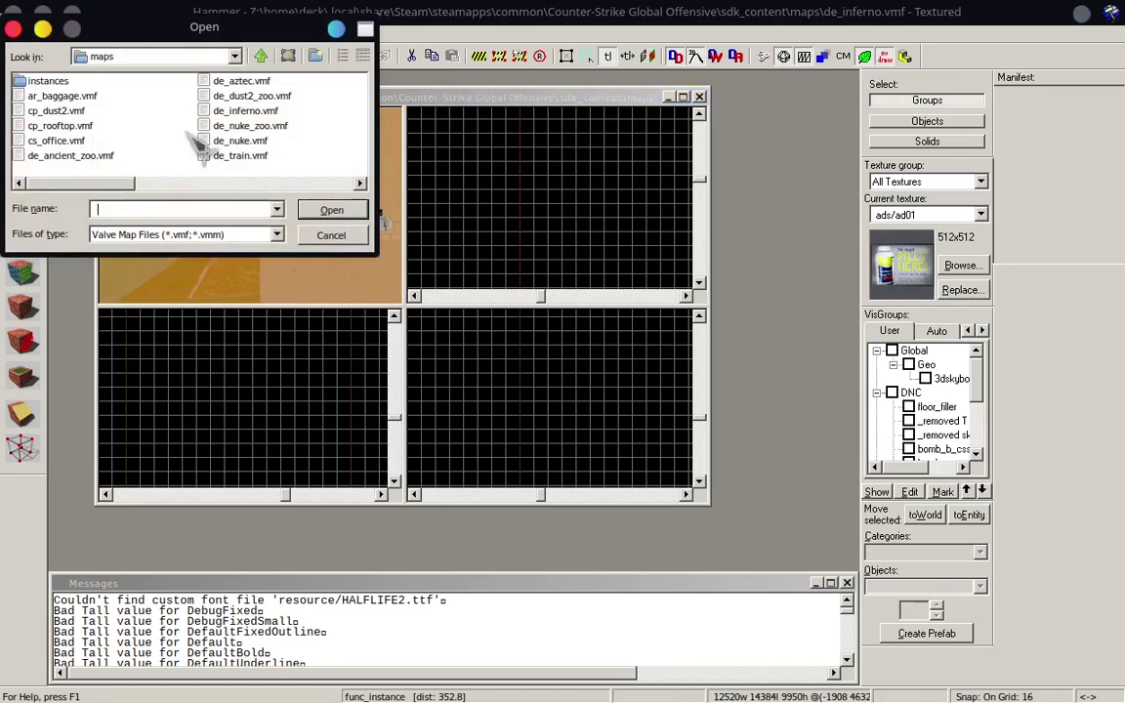
click(322, 238)
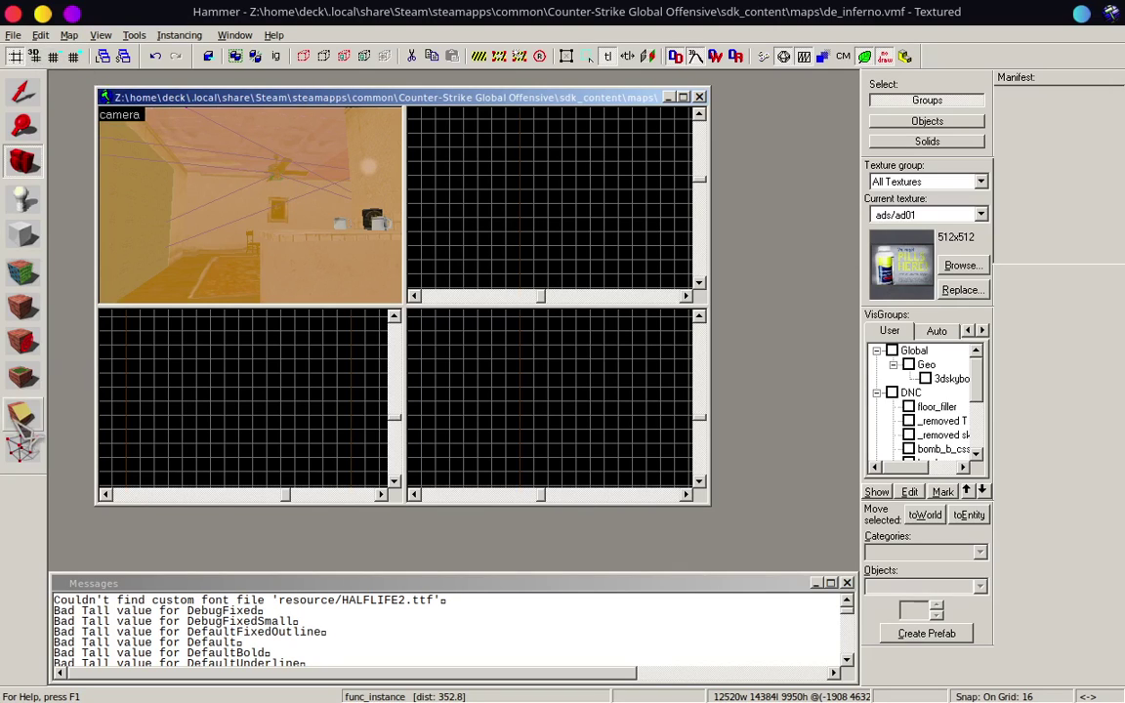
click(14, 36)
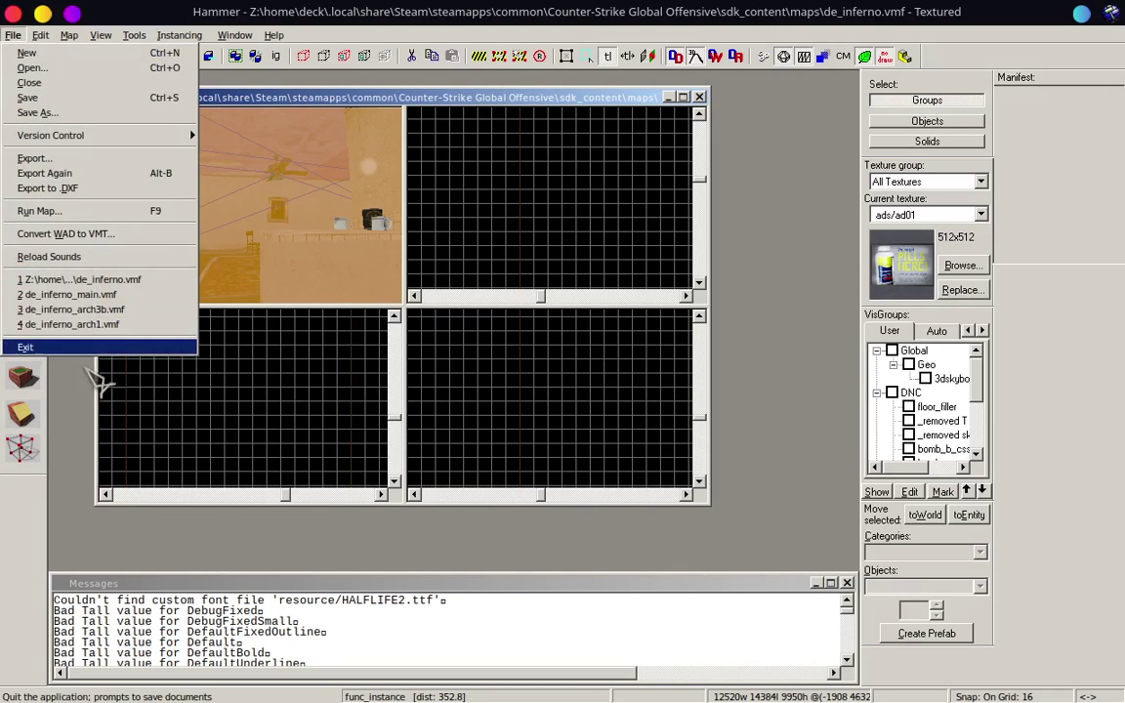
key(o)
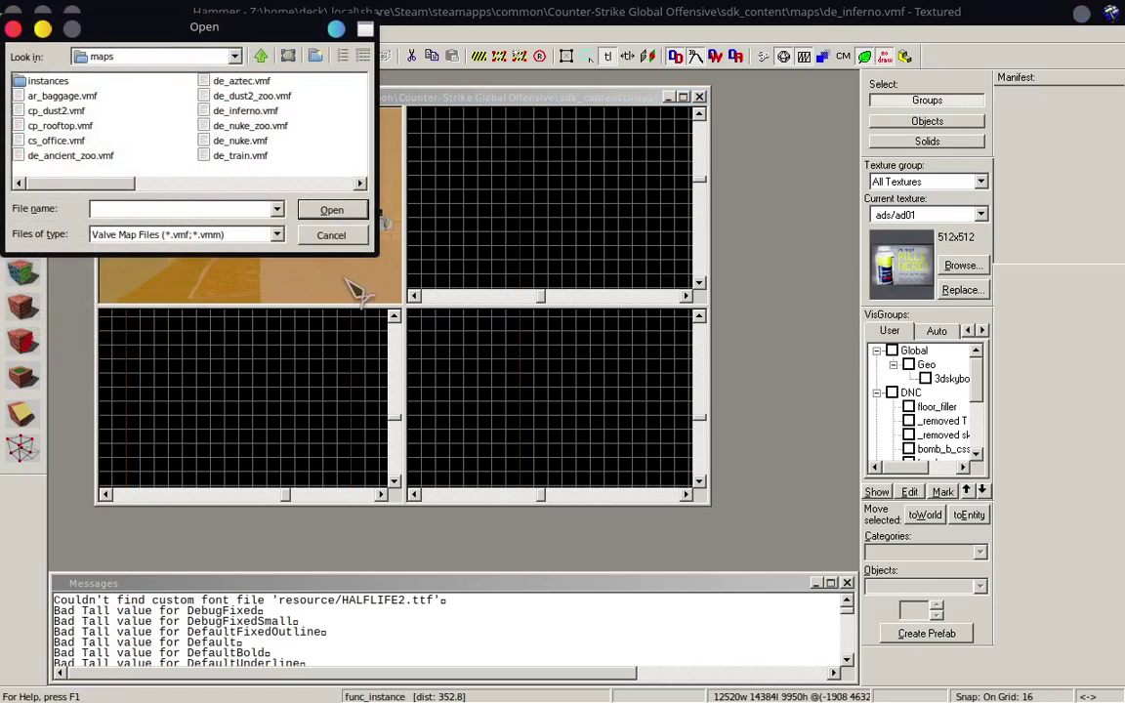
click(348, 237)
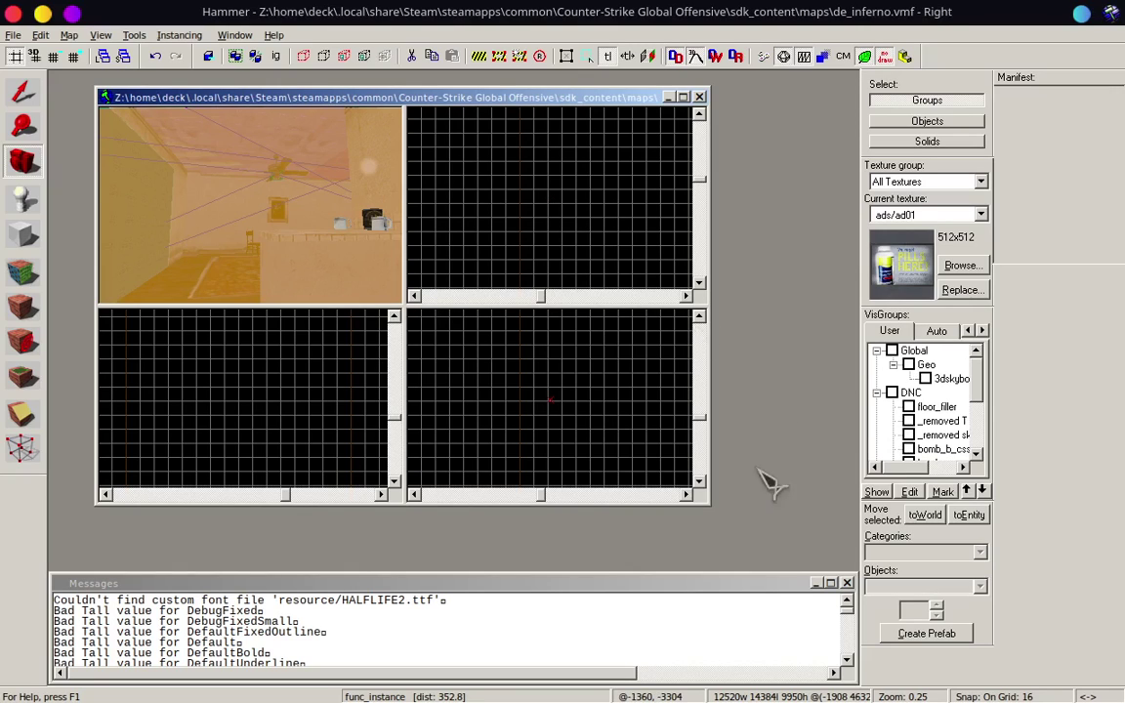
Switch to the Steam Deck Hammer Editor install guide, review its steps and close it.
mouse_move(781, 696)
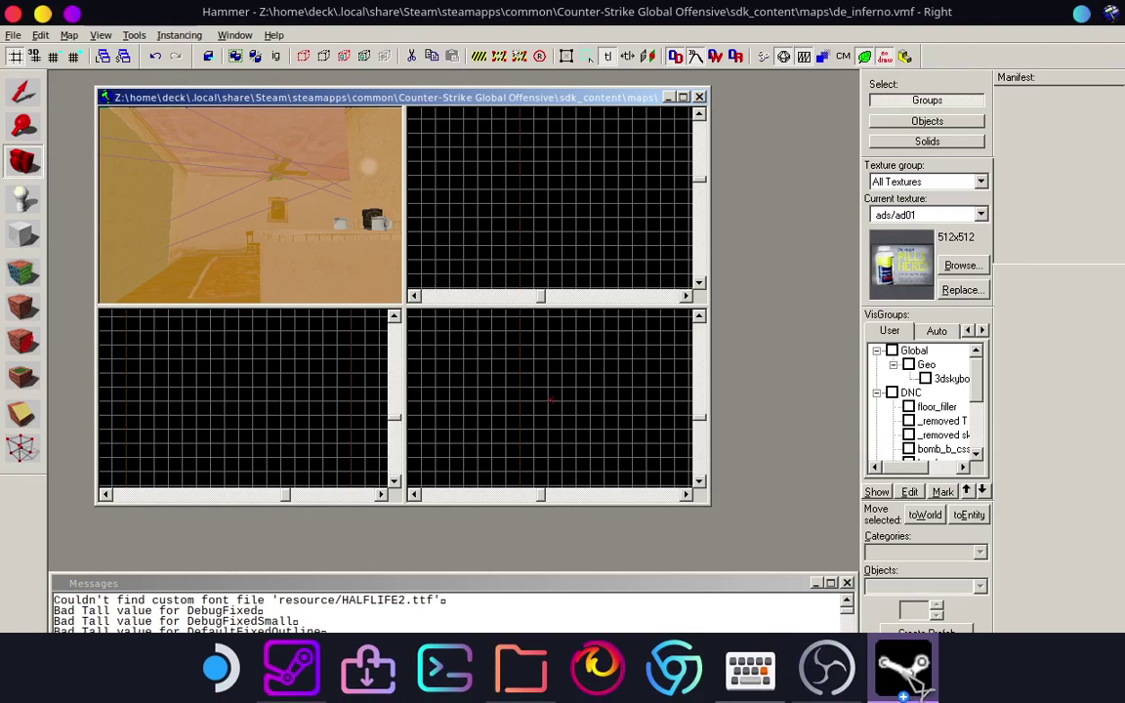
click(674, 670)
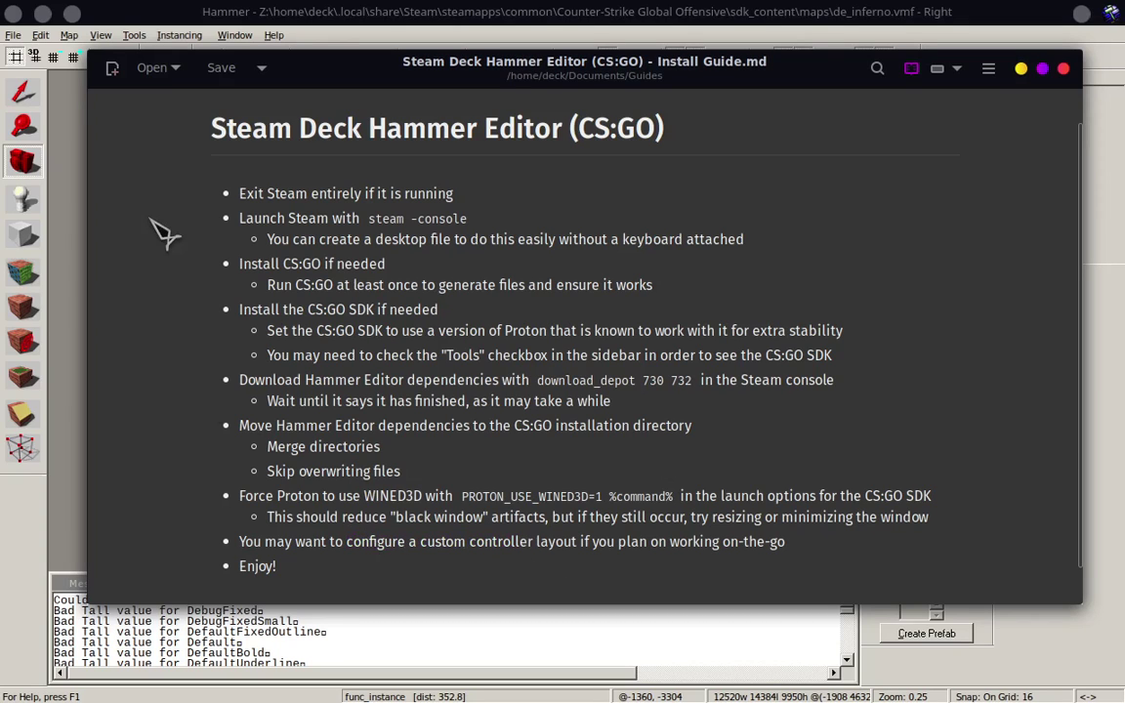
click(1065, 68)
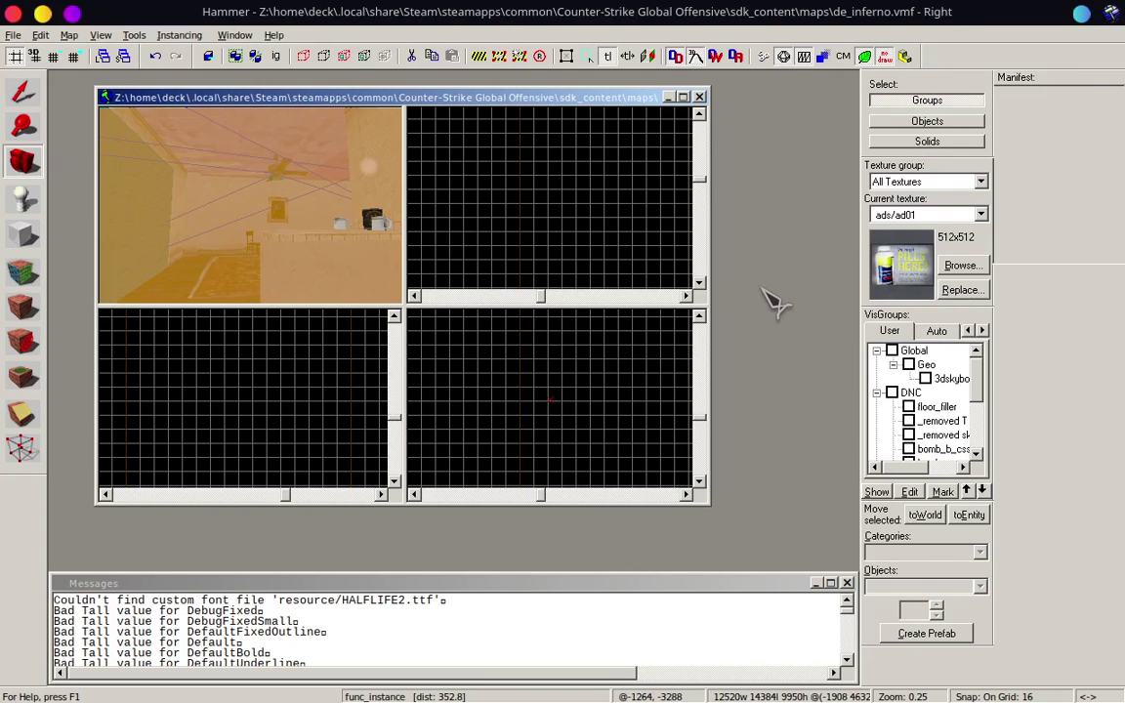